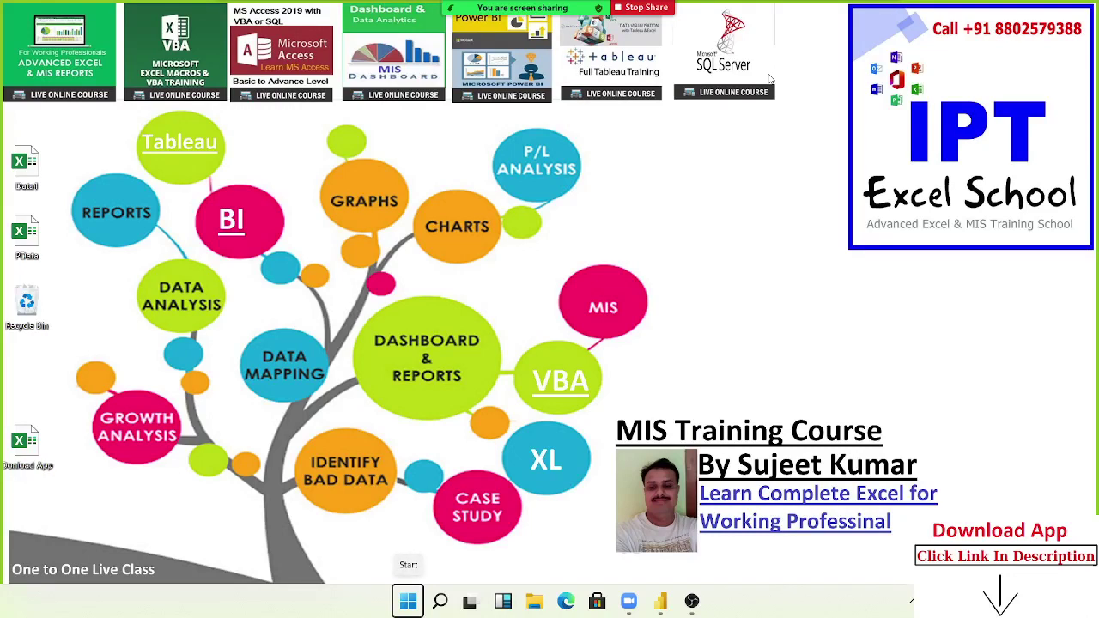
- Bring Power BI Desktop forward, dismiss the start screen and open the full Get Data catalogue
mouse_move(481, 10)
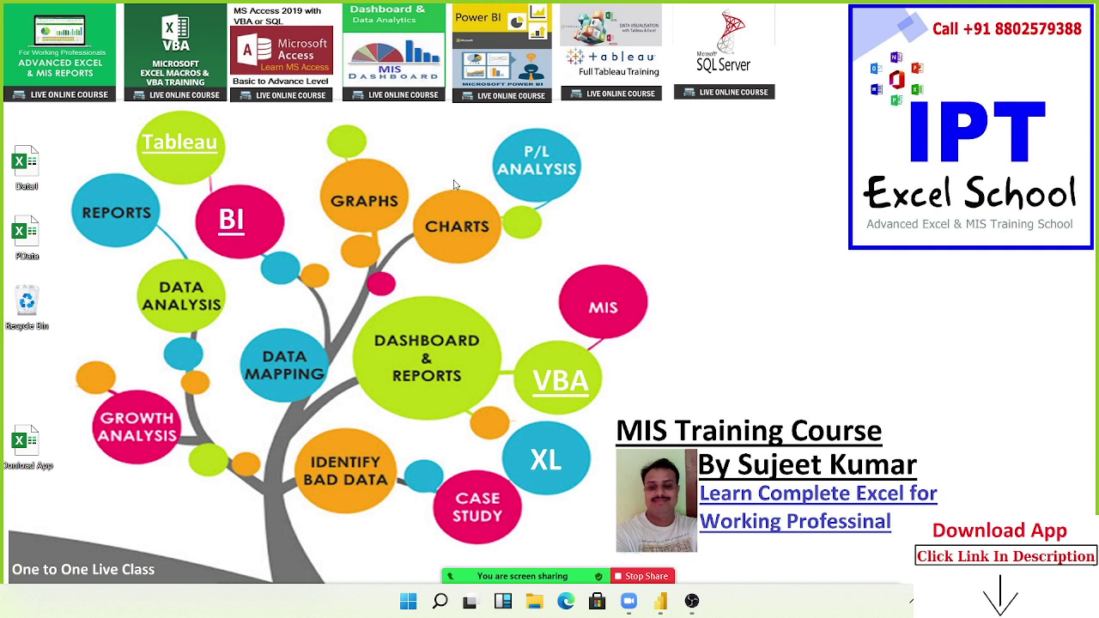
mouse_move(502, 577)
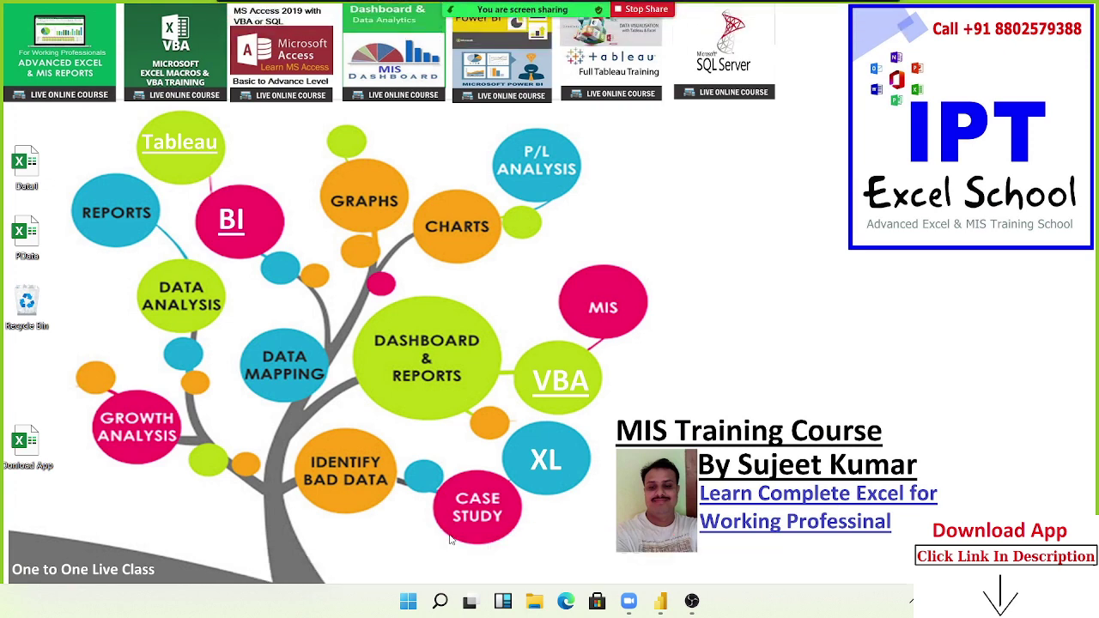
left_click_drag(466, 31, 463, 550)
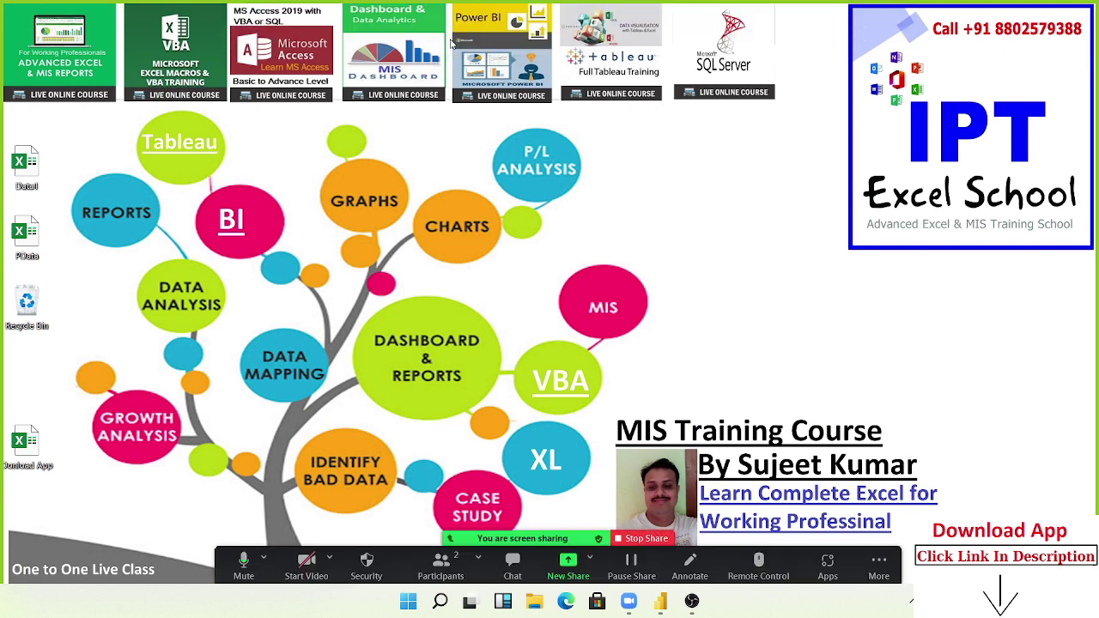
left_click(659, 603)
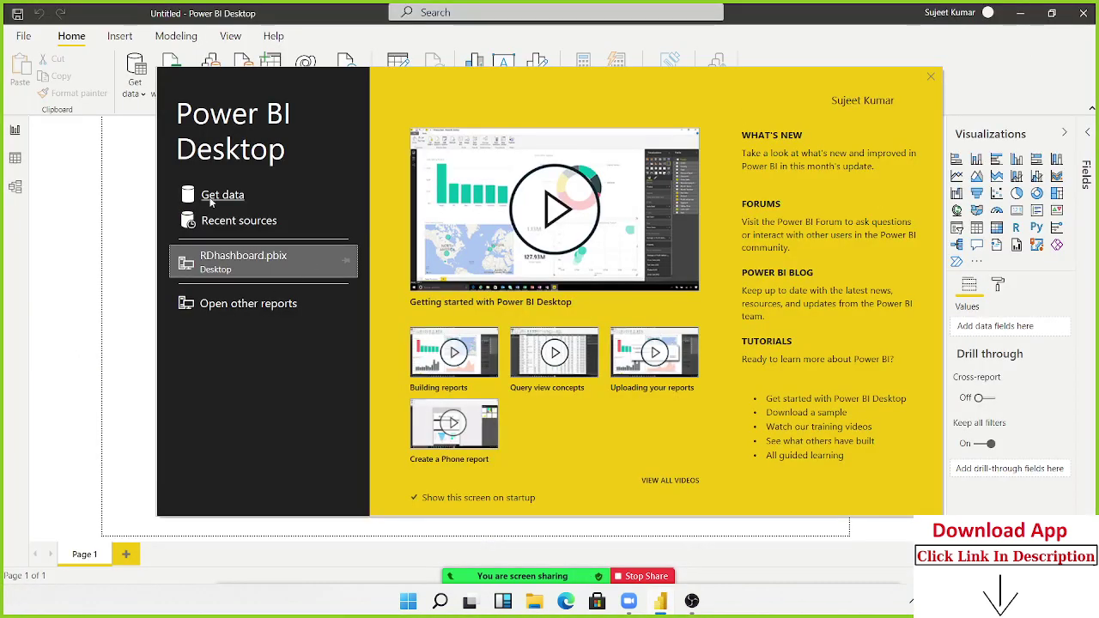
left_click(931, 77)
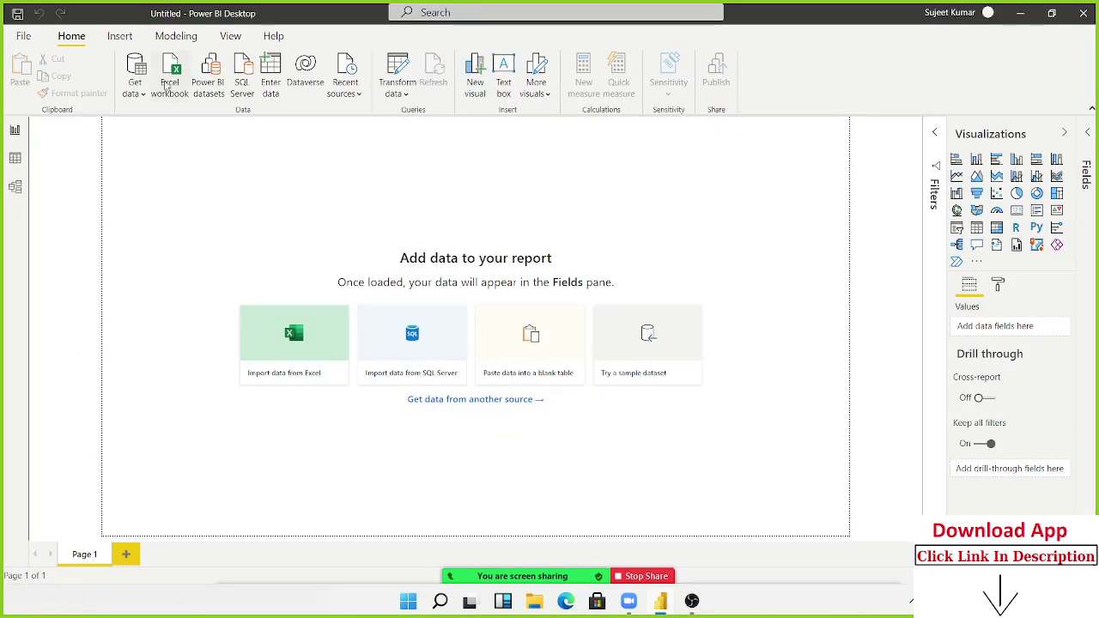
left_click(124, 100)
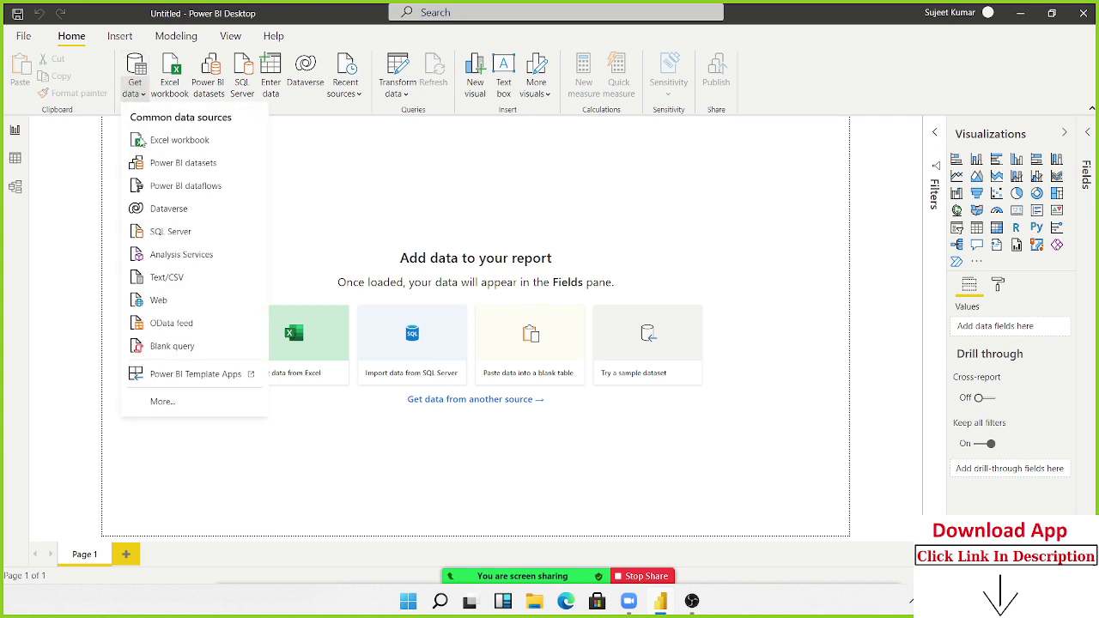
left_click(166, 408)
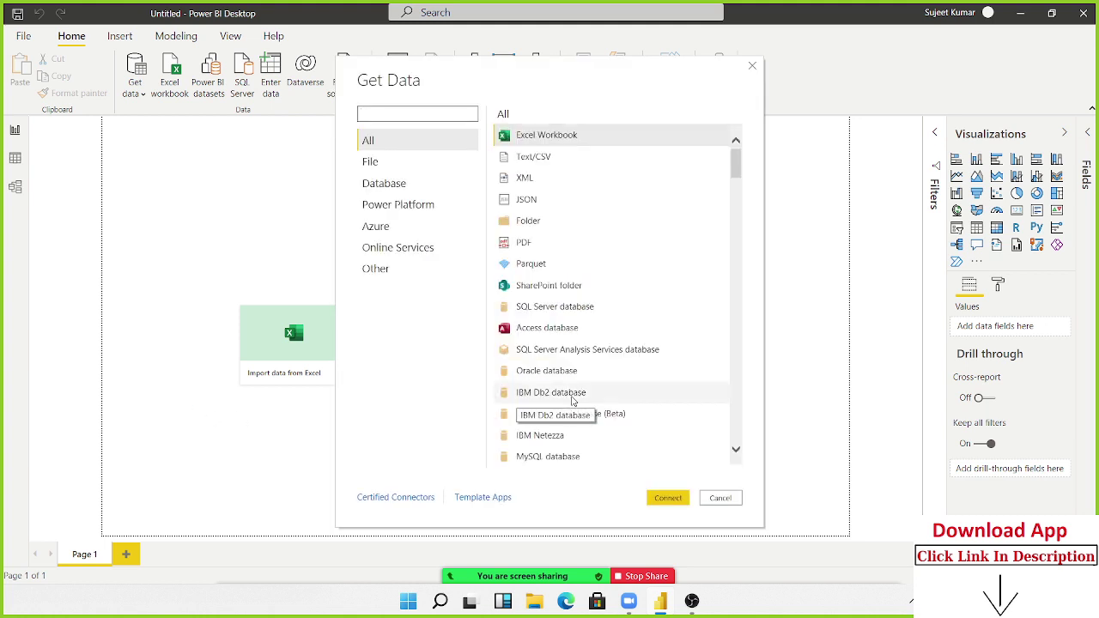
- Browse the connector categories File, Power Platform, Azure, Online Services and Other
scroll(566, 250, "down", 4)
scroll(566, 250, "down", 5)
scroll(566, 250, "down", 5)
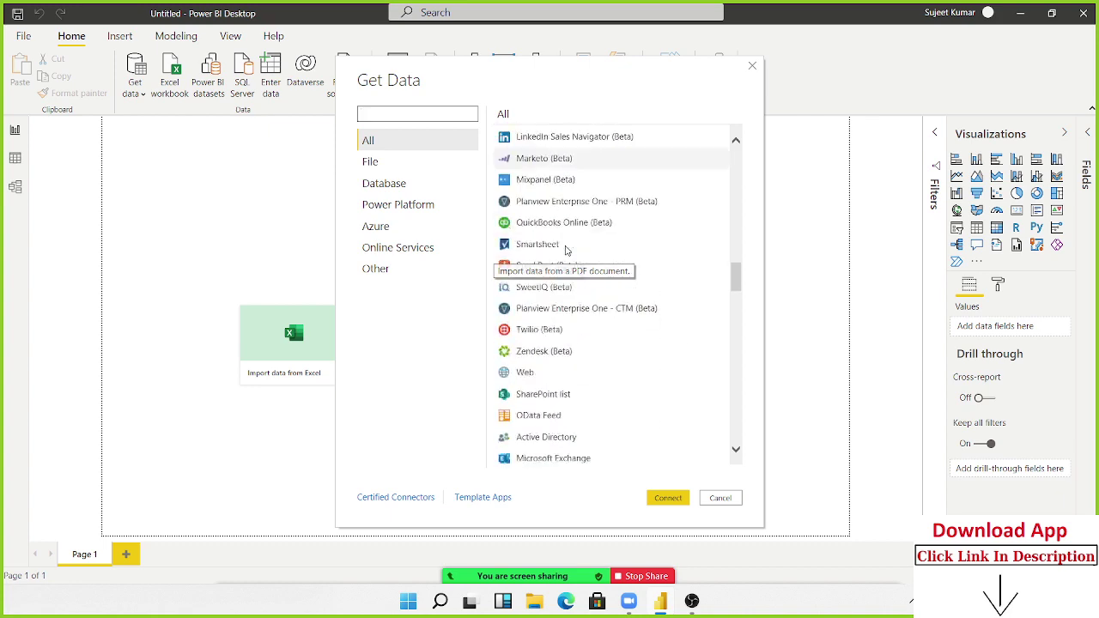
scroll(566, 250, "down", 3)
scroll(566, 250, "down", 3)
scroll(566, 250, "down", 3)
scroll(565, 250, "down", 3)
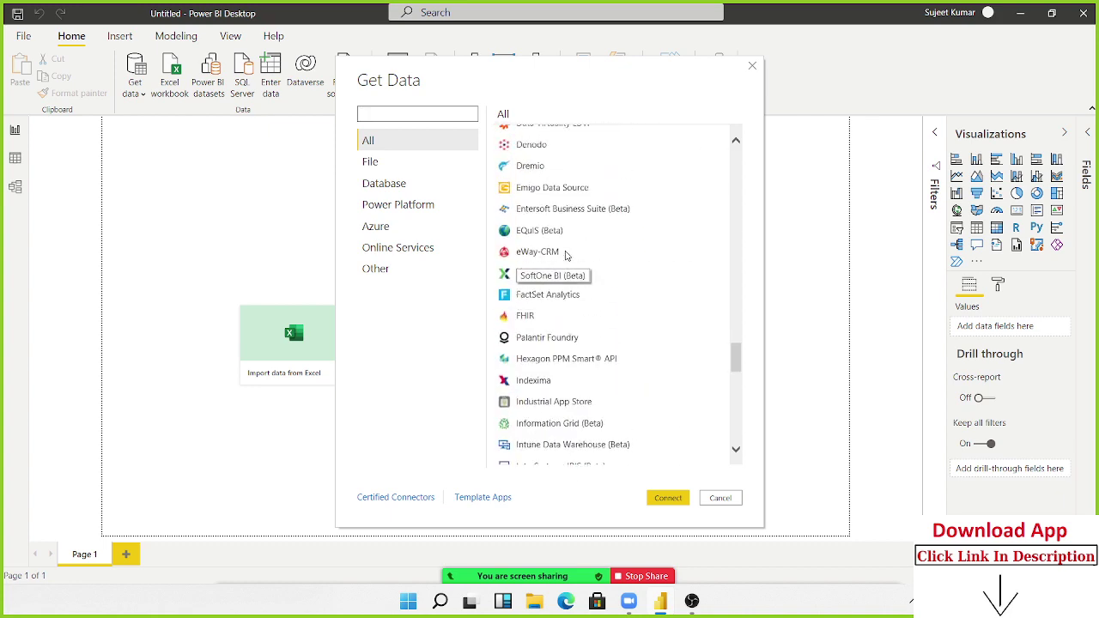
scroll(566, 252, "up", 3)
scroll(566, 252, "up", 3)
scroll(566, 253, "up", 3)
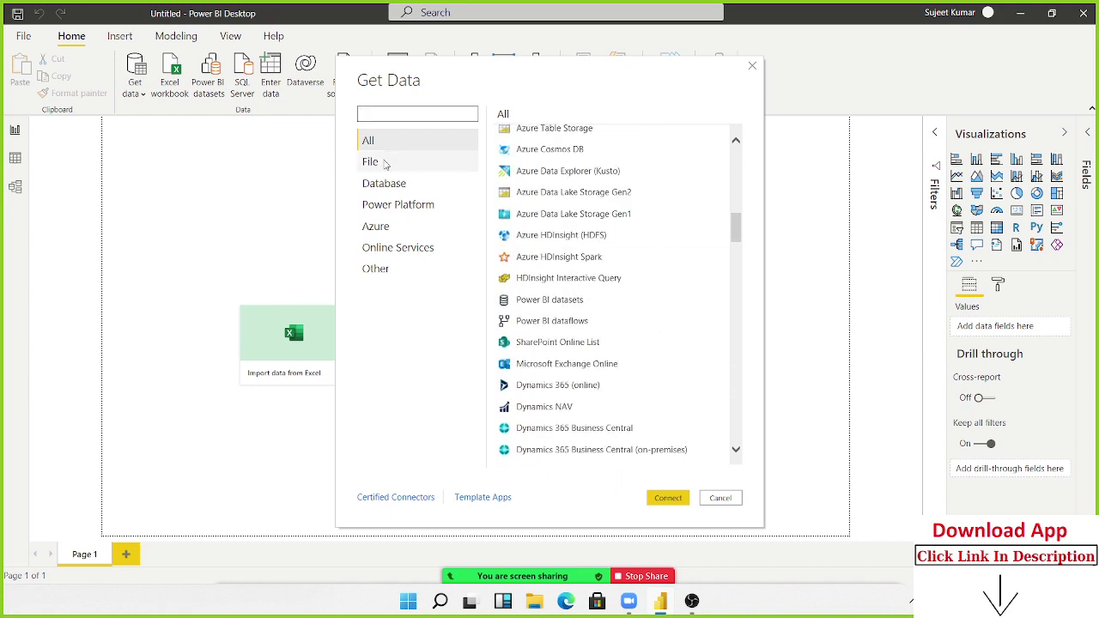
left_click(386, 163)
left_click(381, 206)
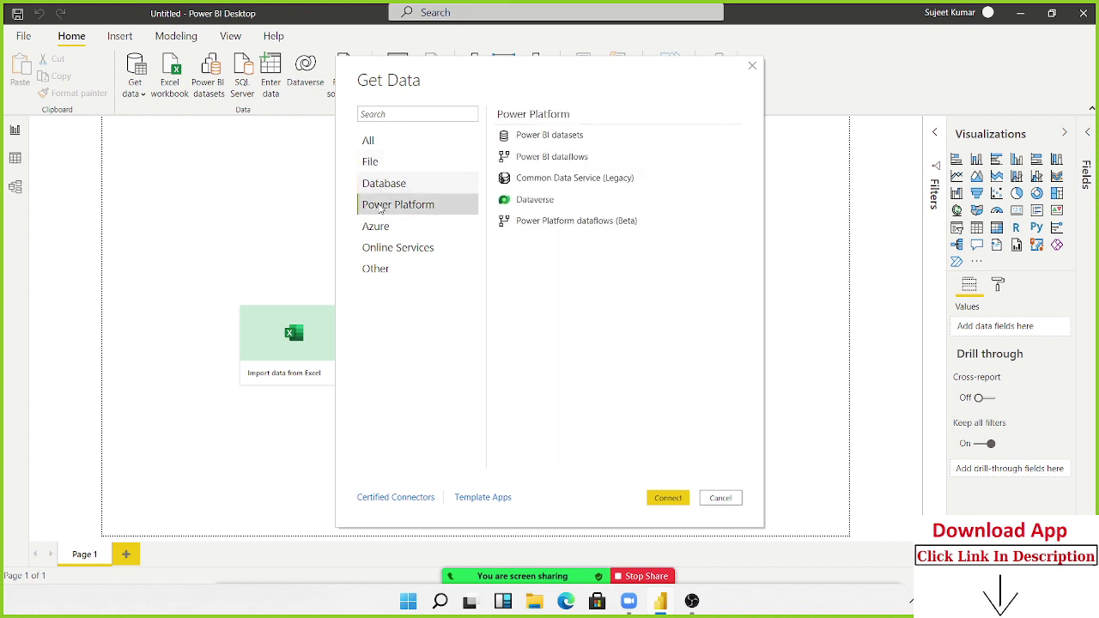
left_click(376, 226)
left_click(382, 248)
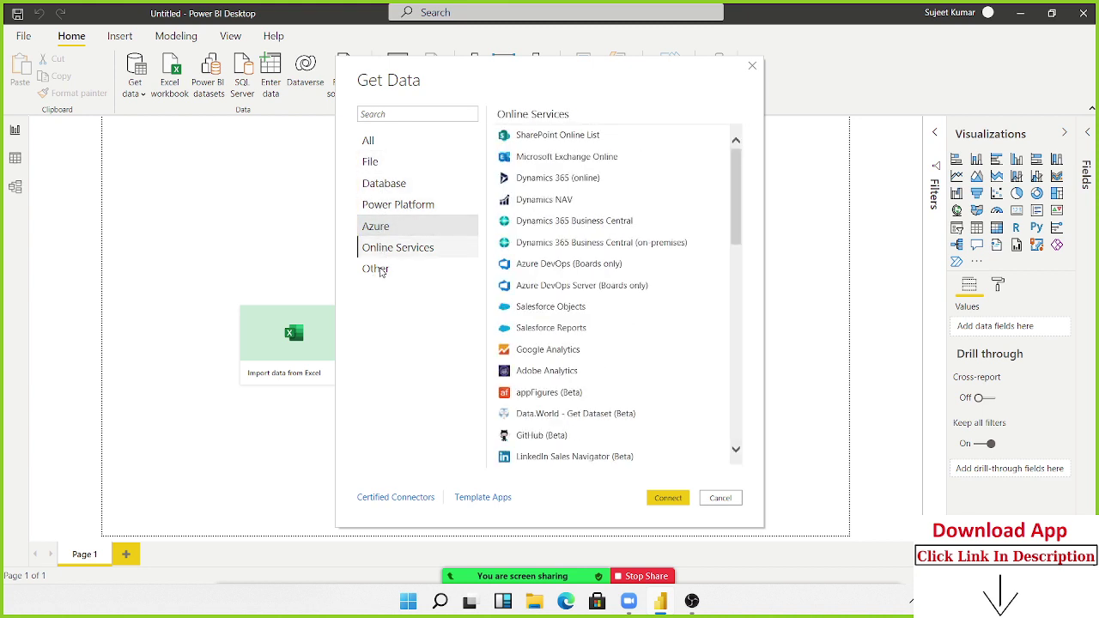
left_click(382, 271)
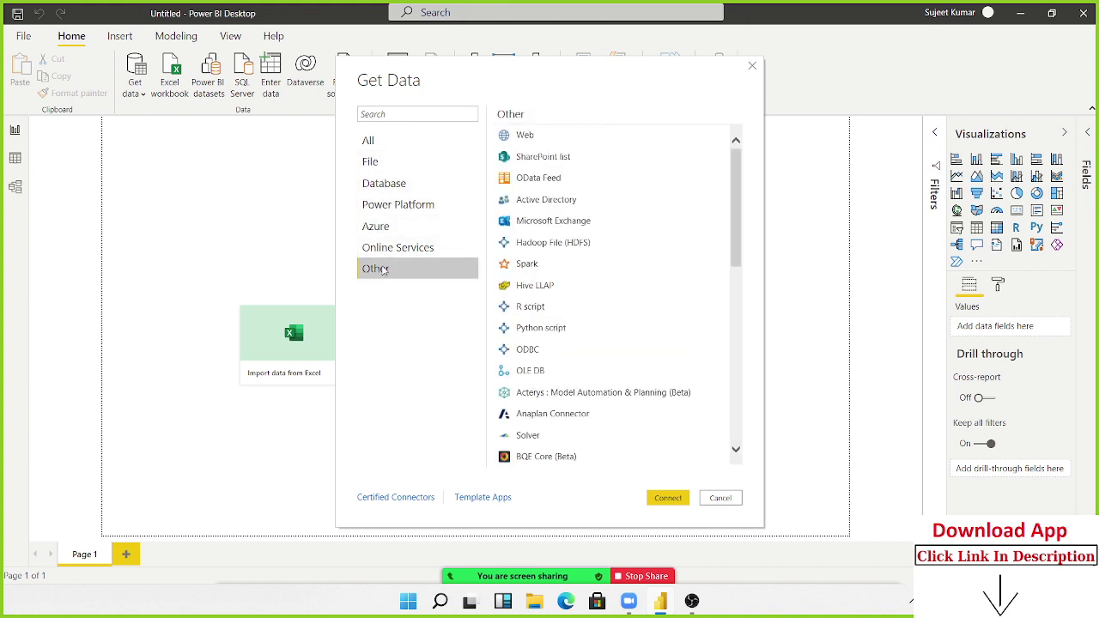
- Return to the File category and select Excel Workbook
left_click(390, 251)
left_click(397, 225)
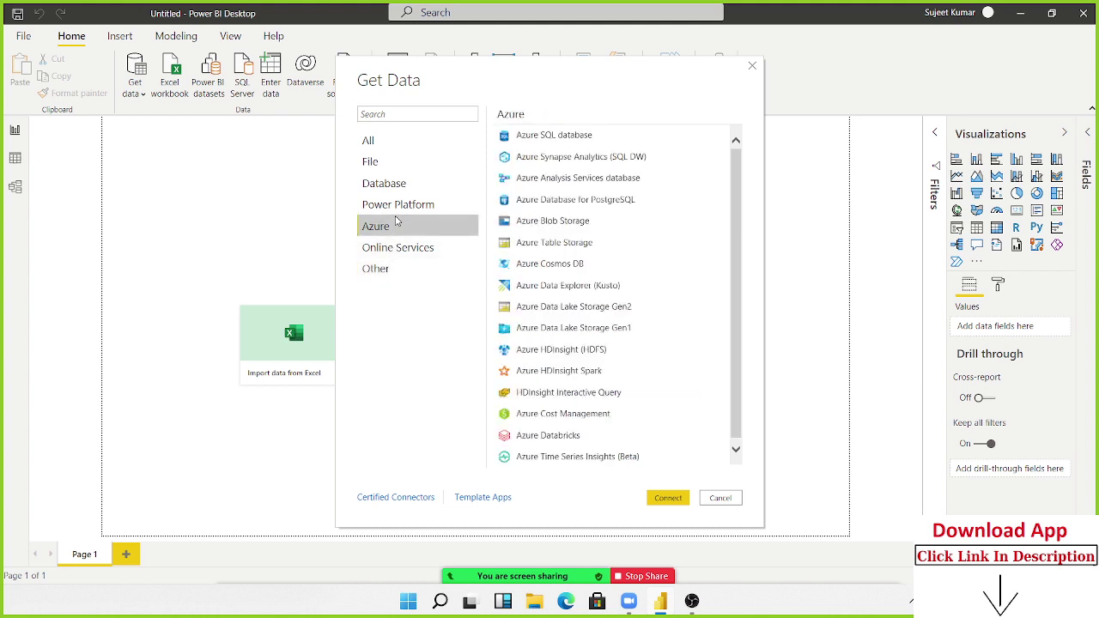
left_click(399, 207)
left_click(391, 183)
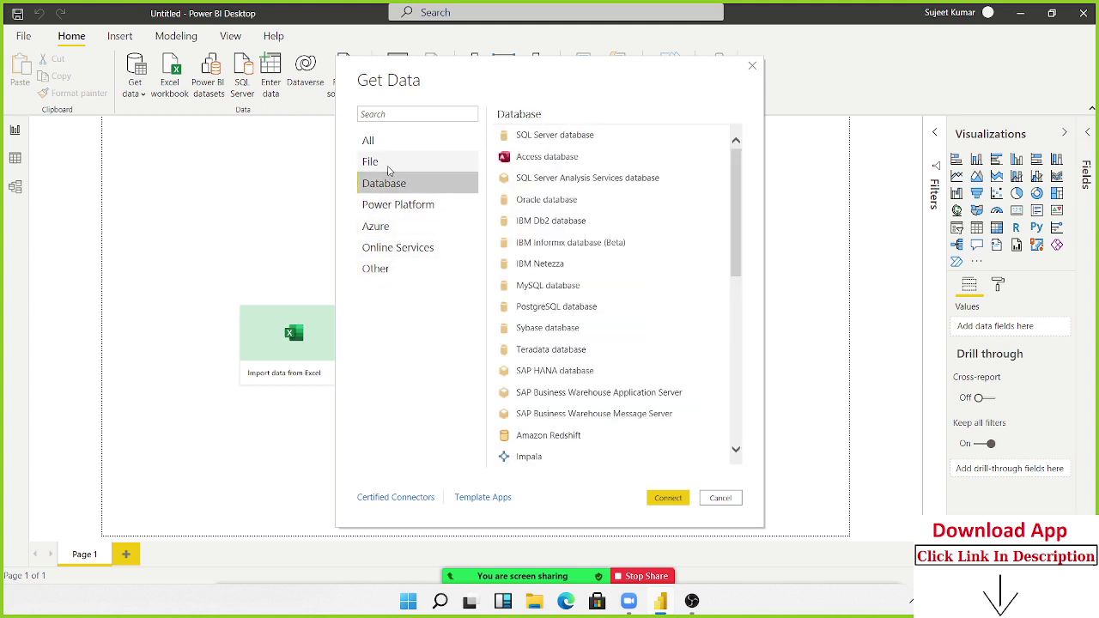
left_click(387, 165)
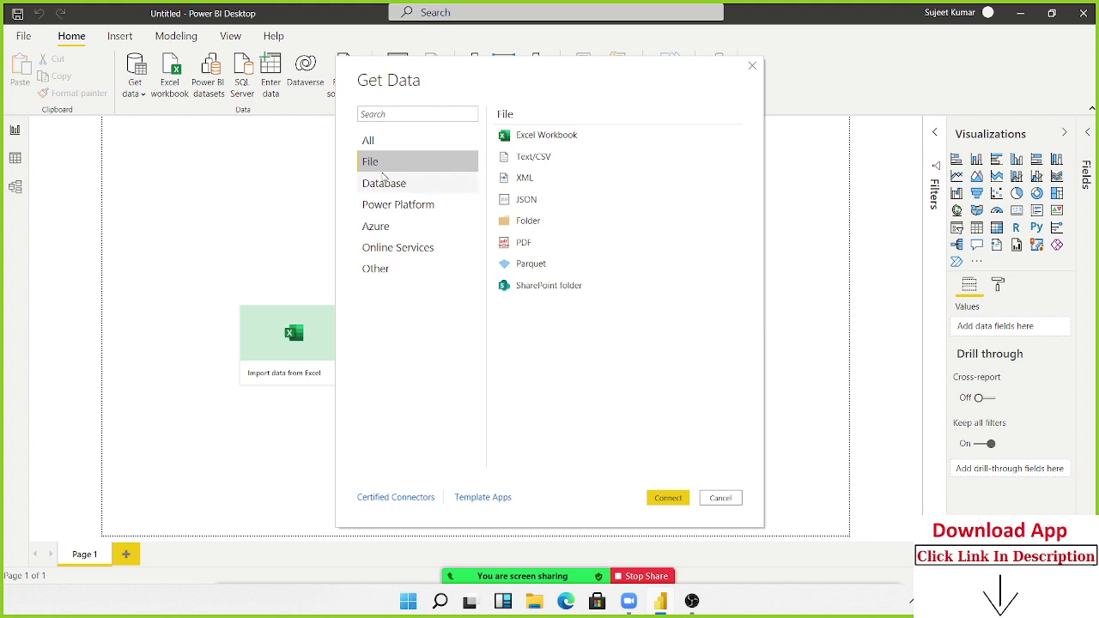
left_click(609, 135)
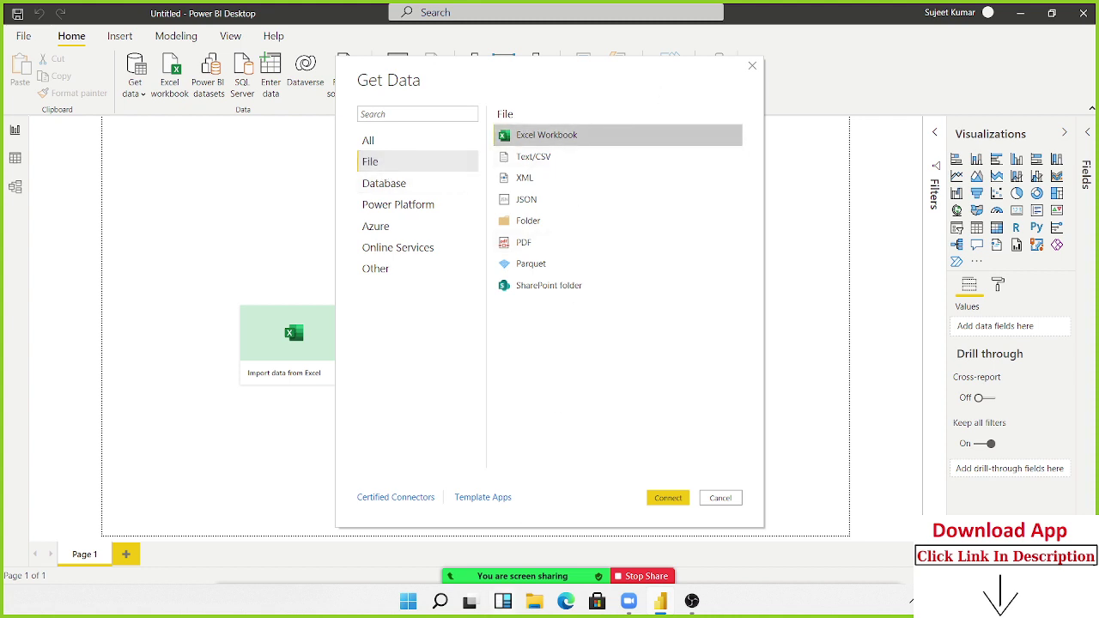
- Launch Excel through Windows search, maximize its start window and open Data1 from Recent
left_click(439, 601)
type("excel")
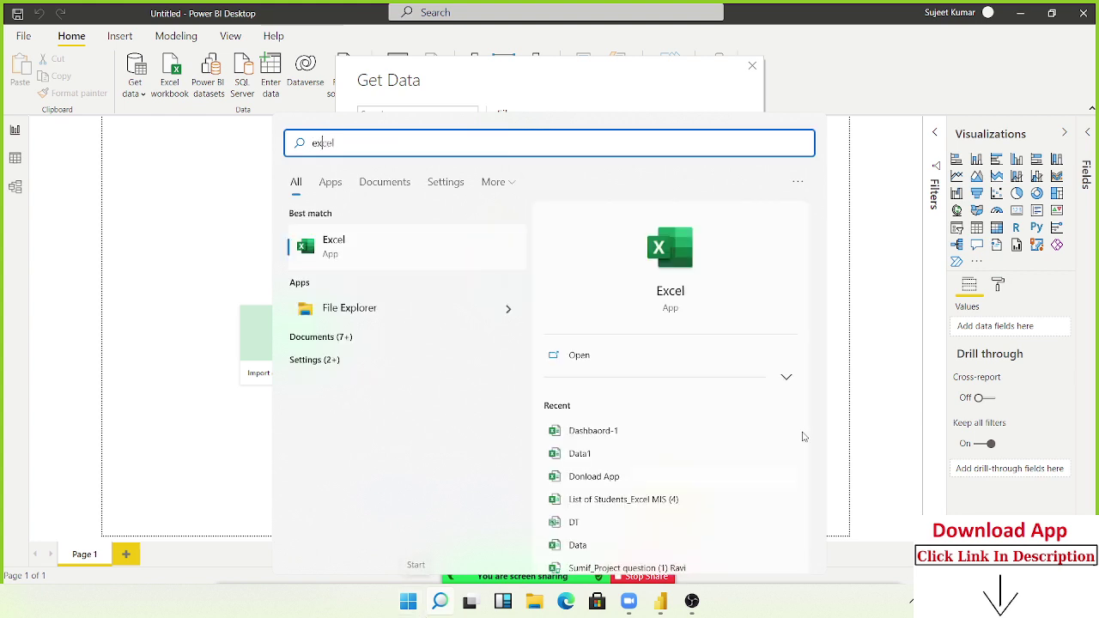
left_click(672, 258)
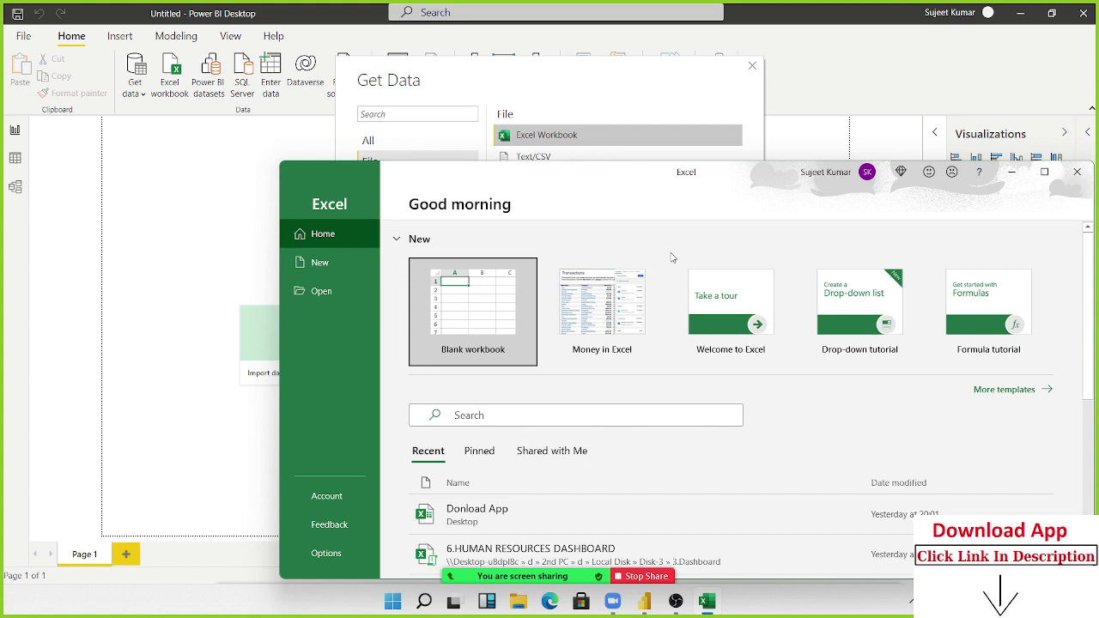
scroll(826, 317, "down", 3)
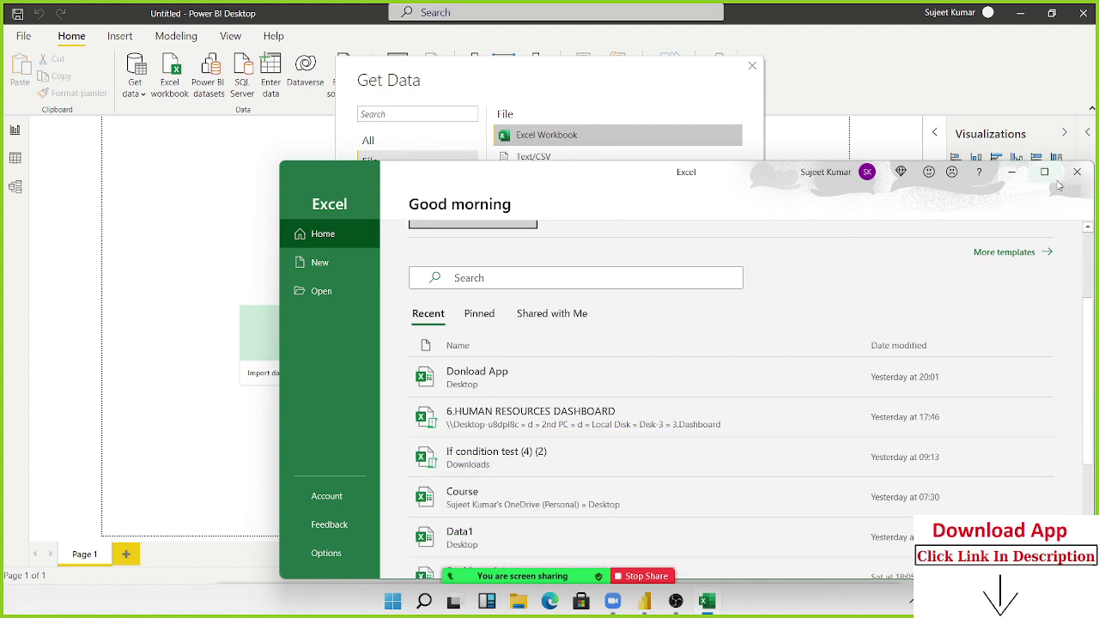
left_click(1055, 180)
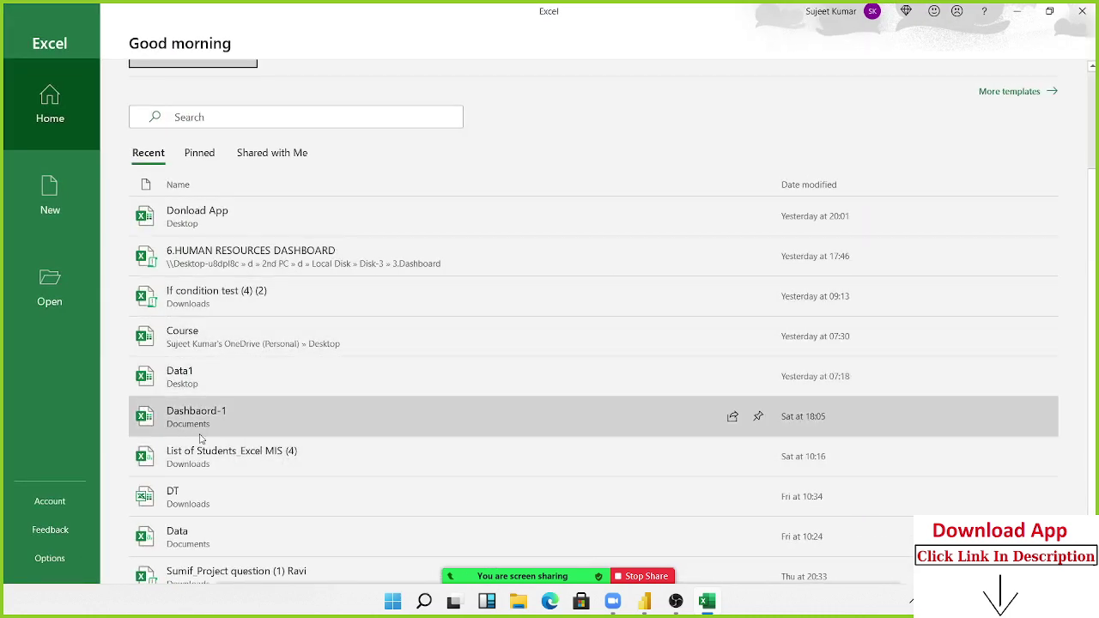
left_click(238, 387)
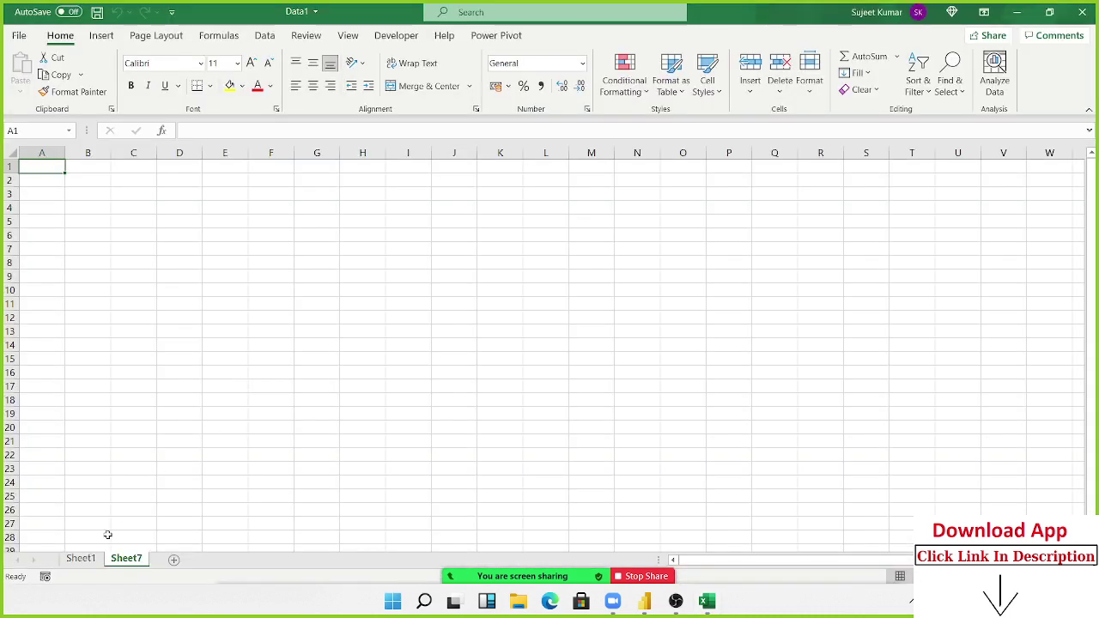
- On Sheet1 of Data1, check the sales table's extent and return to cell A1
left_click(95, 560)
left_click(608, 314)
scroll(609, 314, "down", 5)
scroll(609, 314, "up", 4)
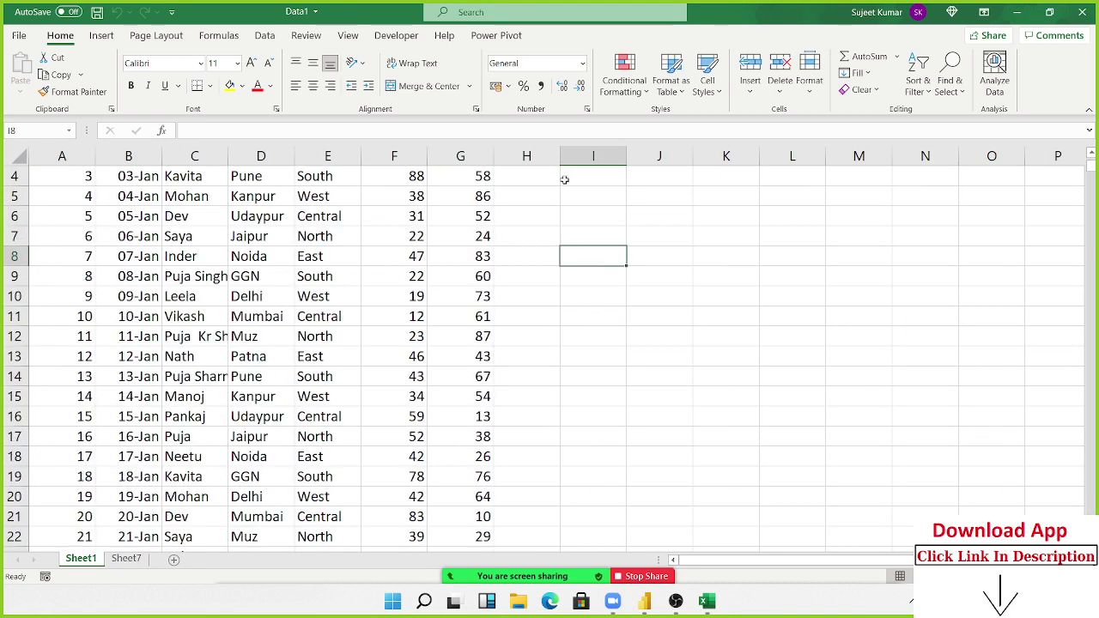
left_click(536, 147)
key("shift+Right")
key("shift+Right")
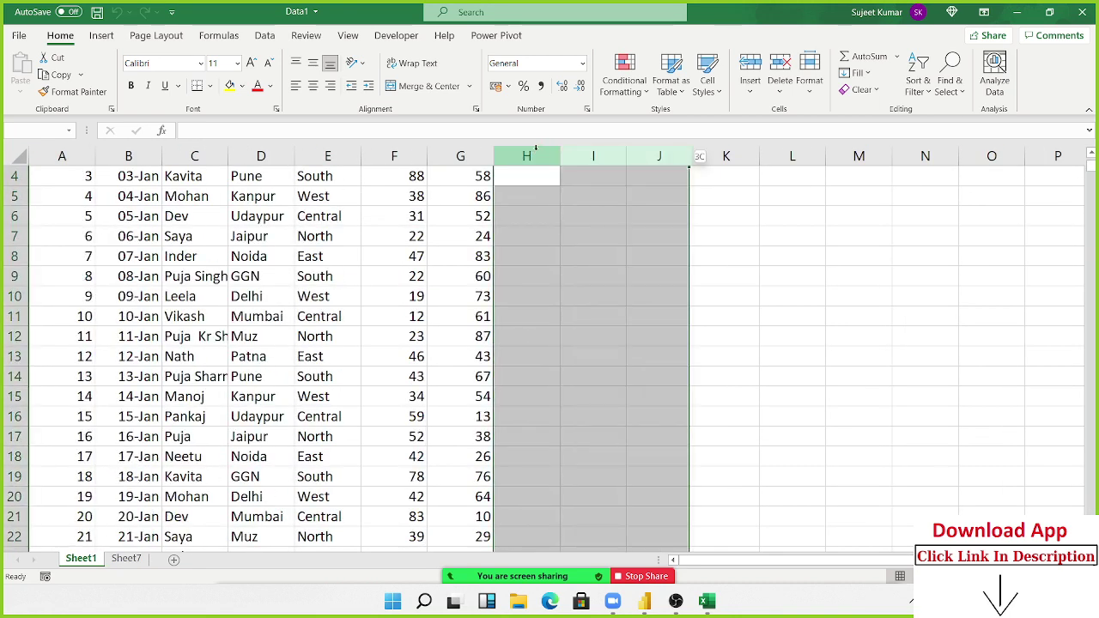
key("shift+Right")
key("Left")
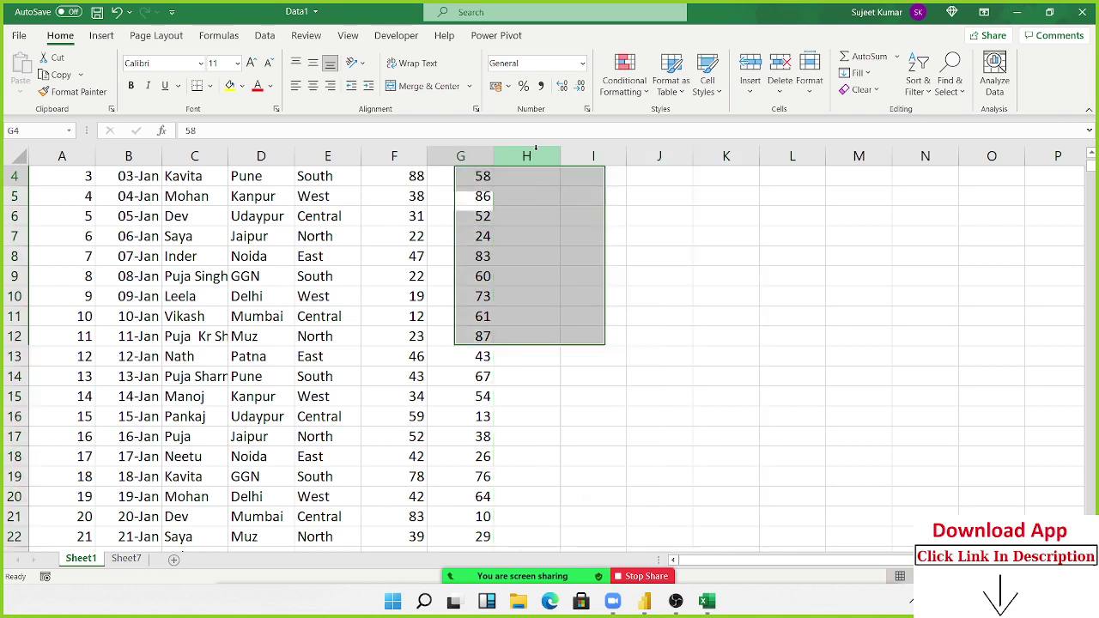
key("Up")
key("Up")
key("Up")
key("Home")
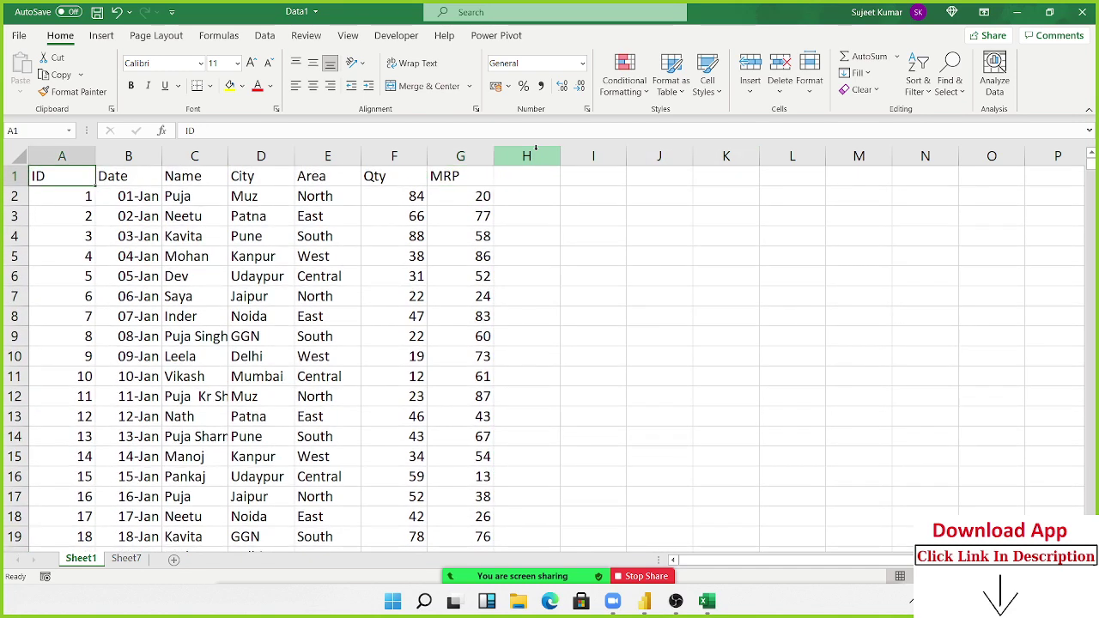
key("Right")
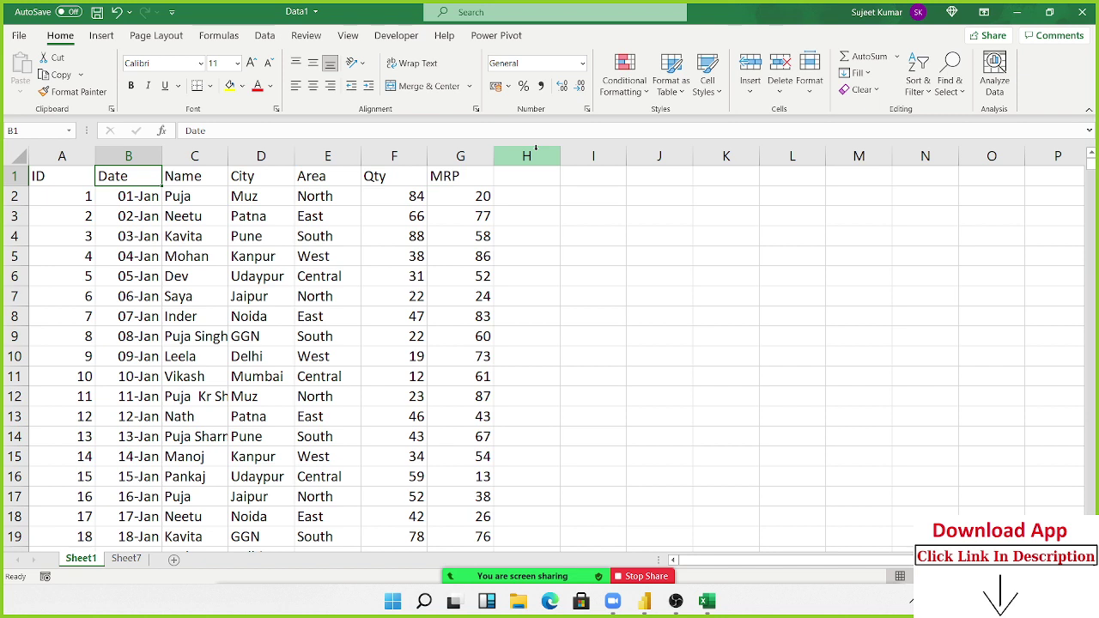
key("Left")
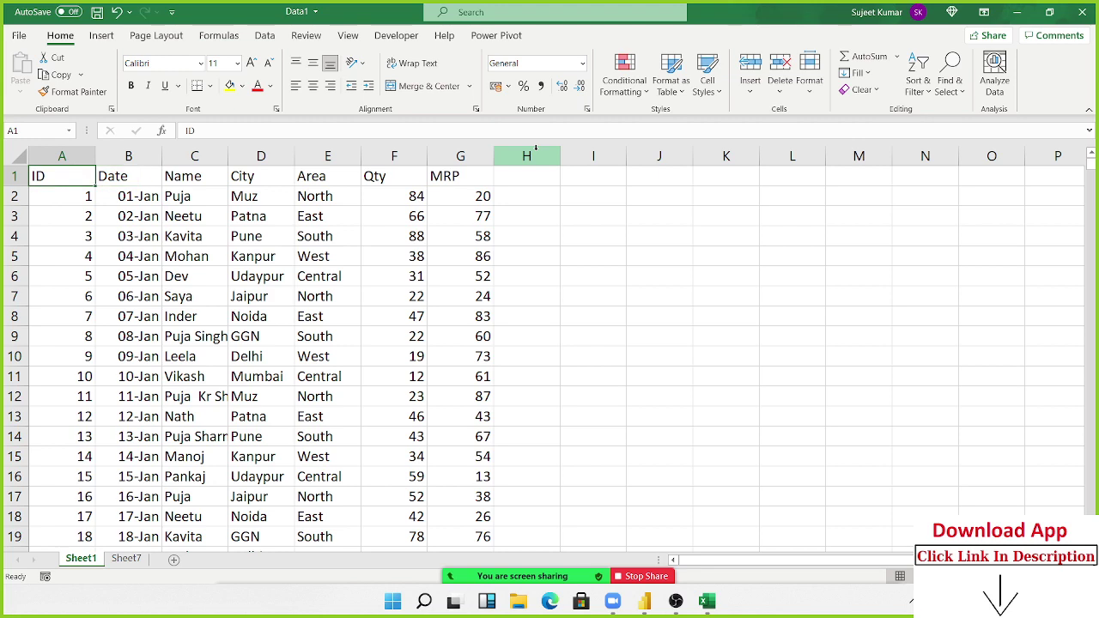
- Select the sales range A1:G797 and convert it into a table with headers
key("ctrl+shift+Right")
key("ctrl+shift+Down")
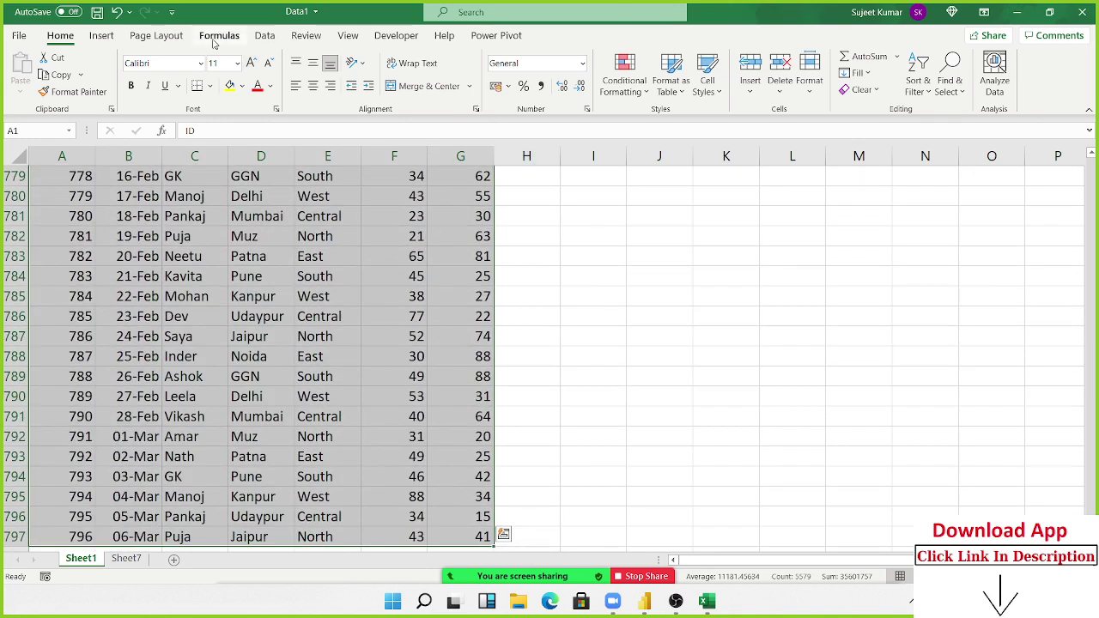
left_click(101, 35)
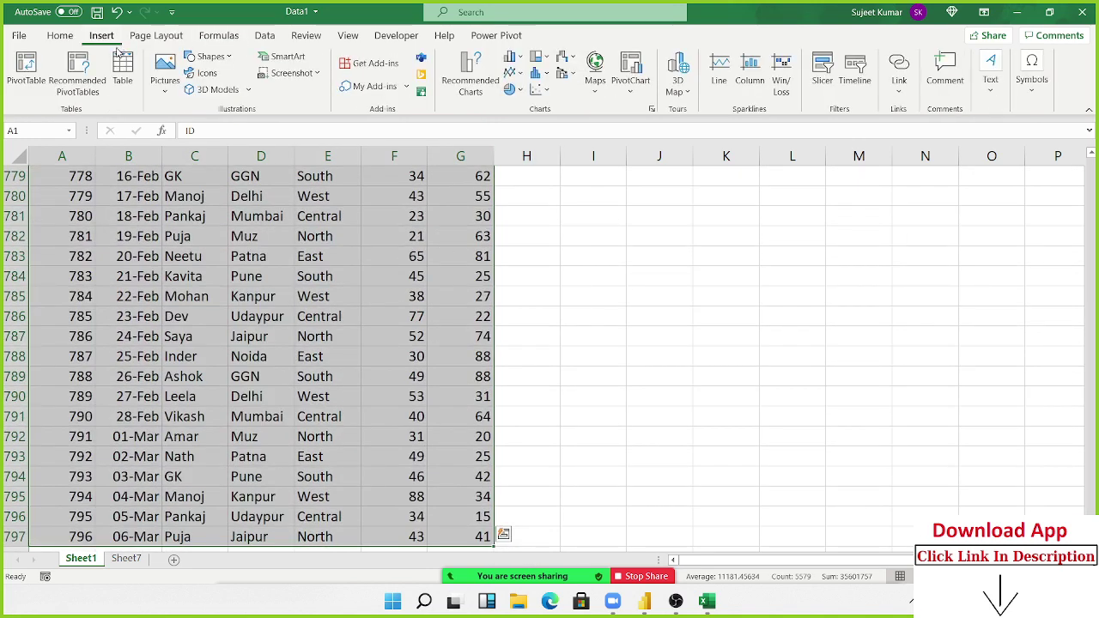
left_click(131, 74)
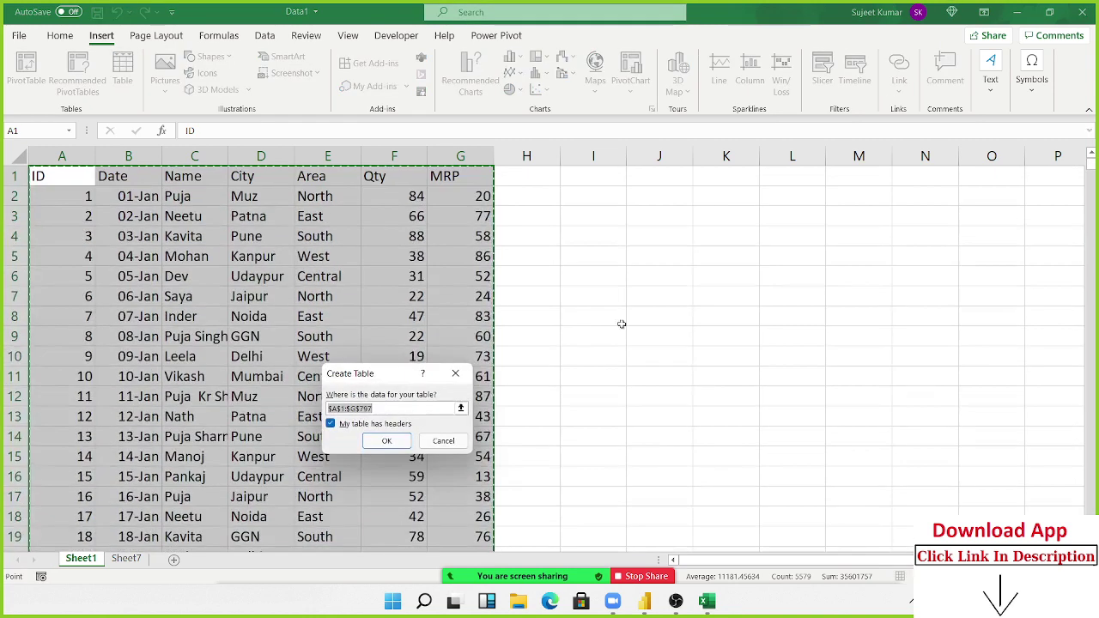
left_click(387, 441)
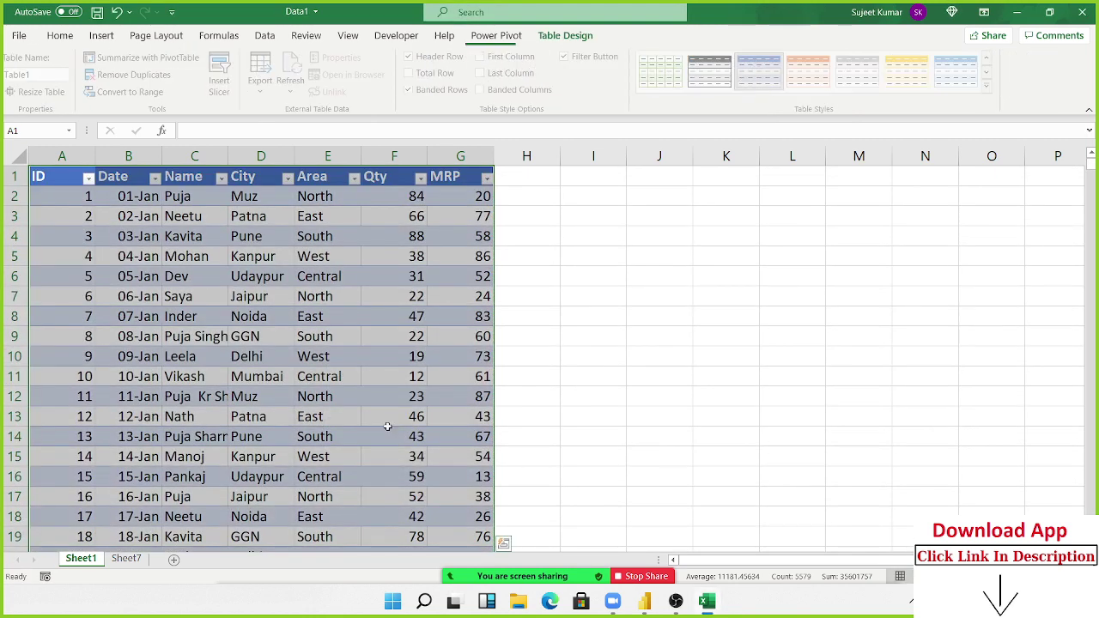
- Save the Data1 workbook and close Excel
left_click(381, 314)
key("ctrl+s")
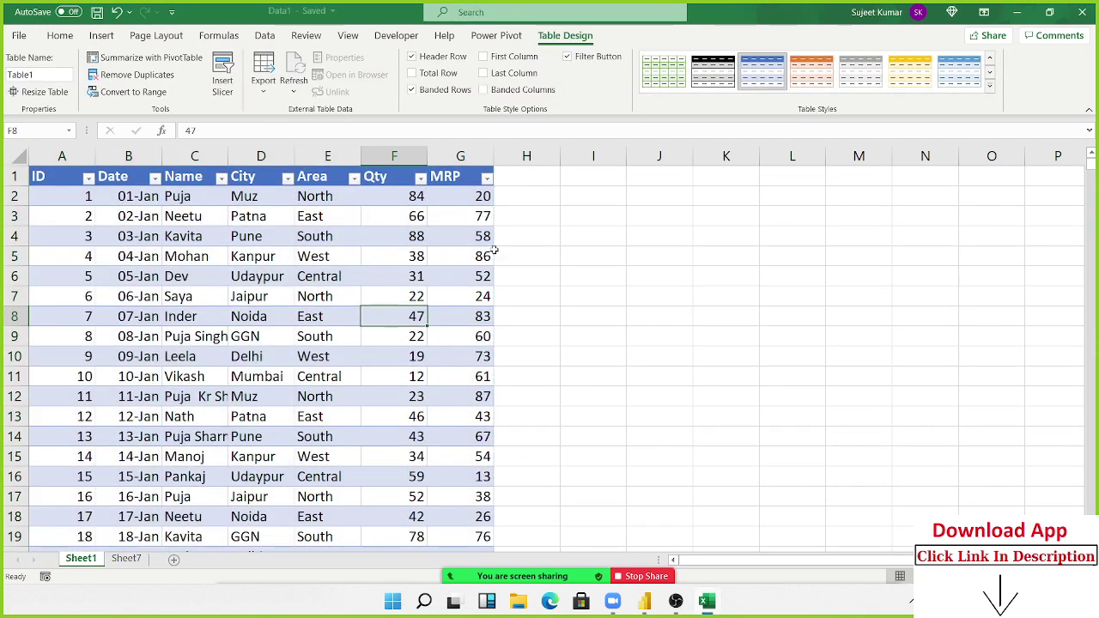
left_click(1083, 12)
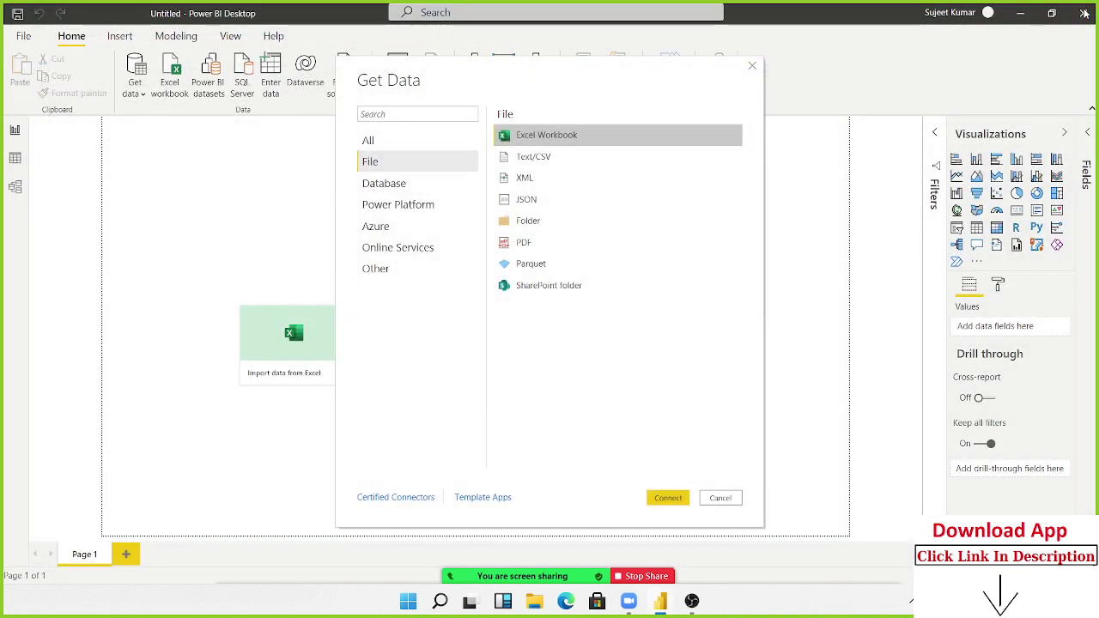
- Connect to an Excel workbook and open Data1.xlsx in the Navigator
left_click(661, 499)
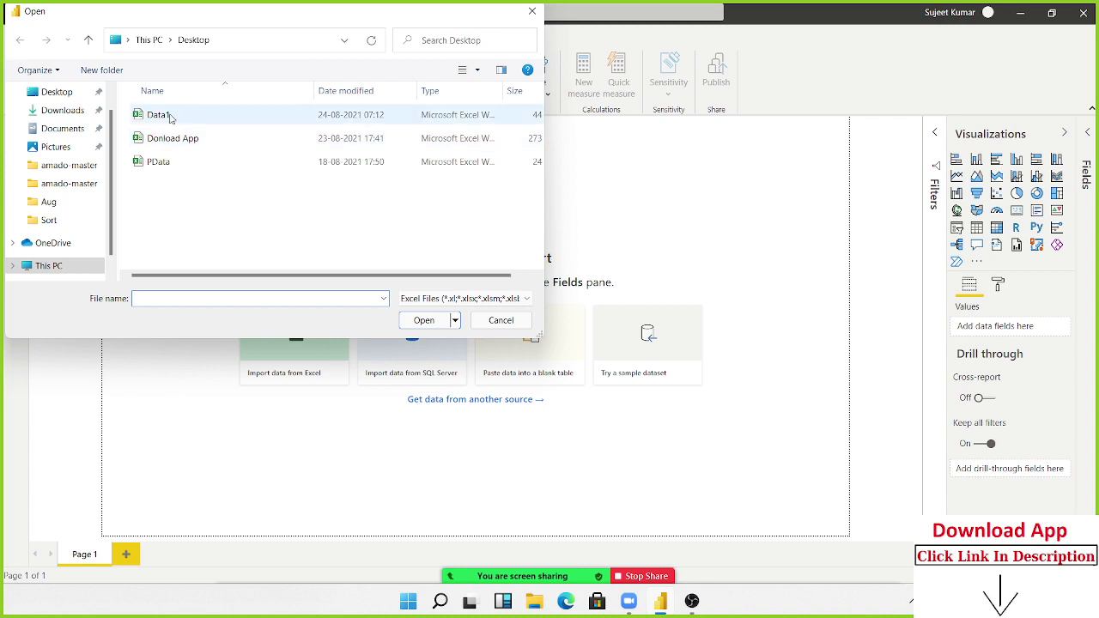
left_click(170, 118)
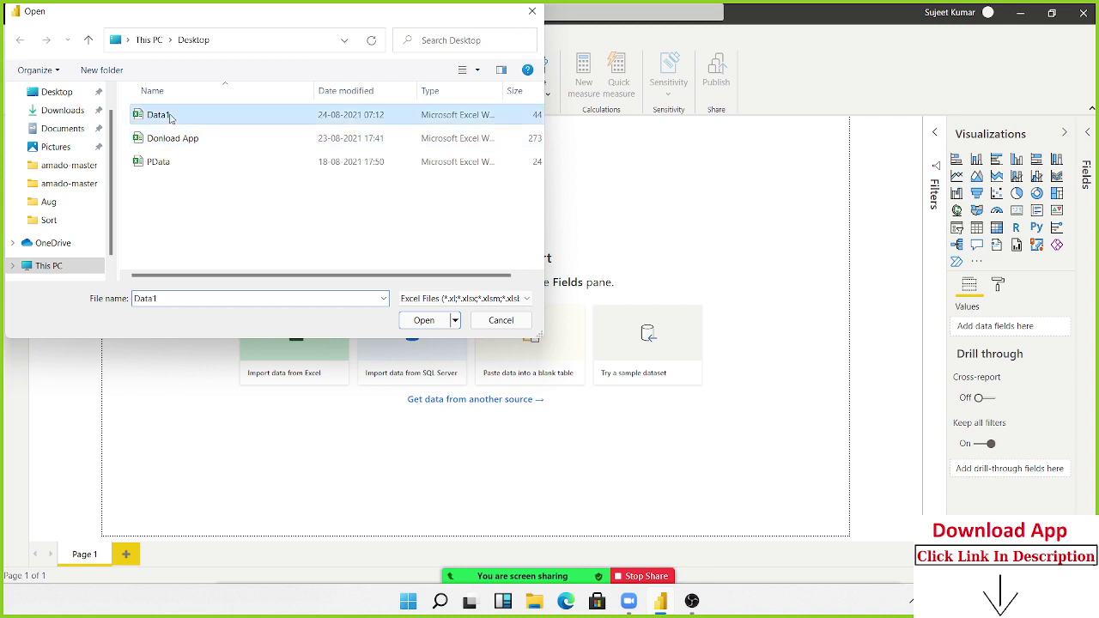
left_click(417, 323)
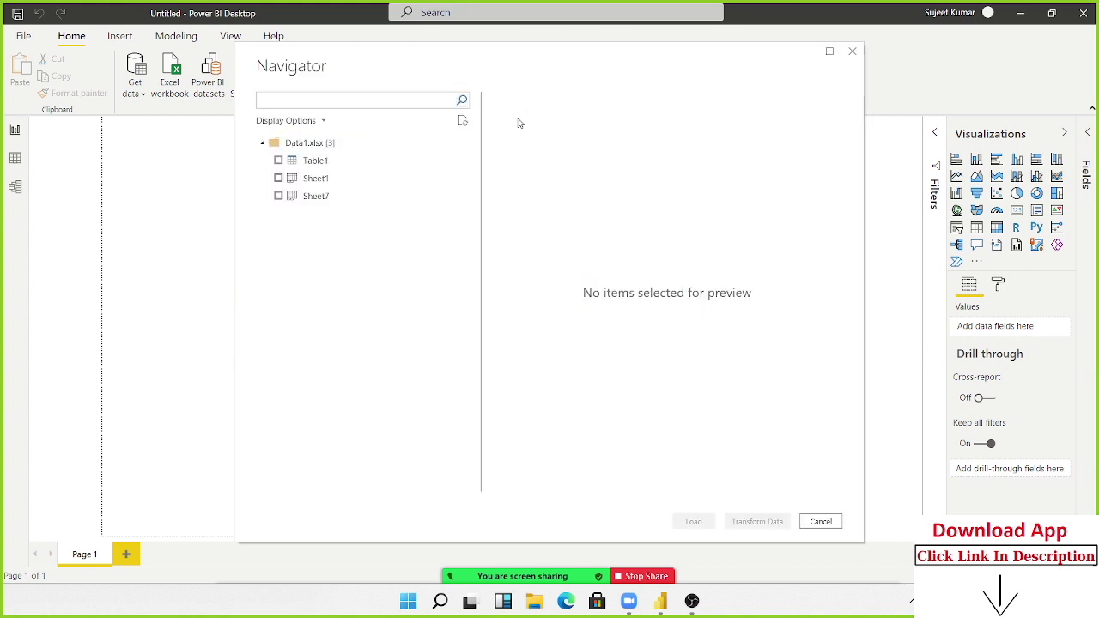
- Preview Table1 and Sheet1, tick Table1 and load it into the report
left_click(366, 164)
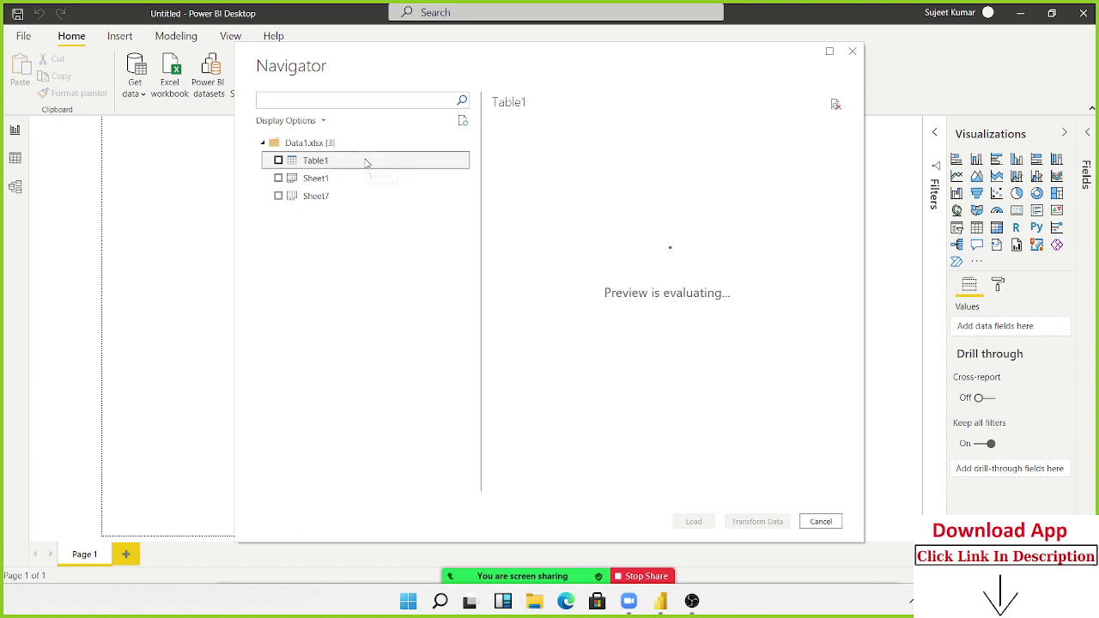
left_click(357, 180)
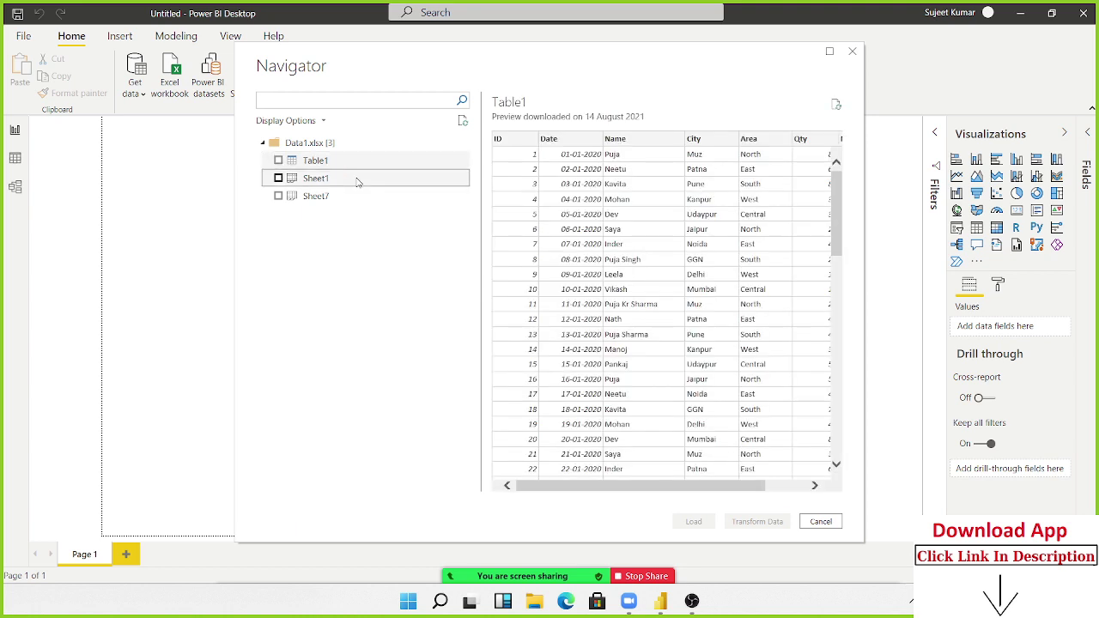
left_click(364, 166)
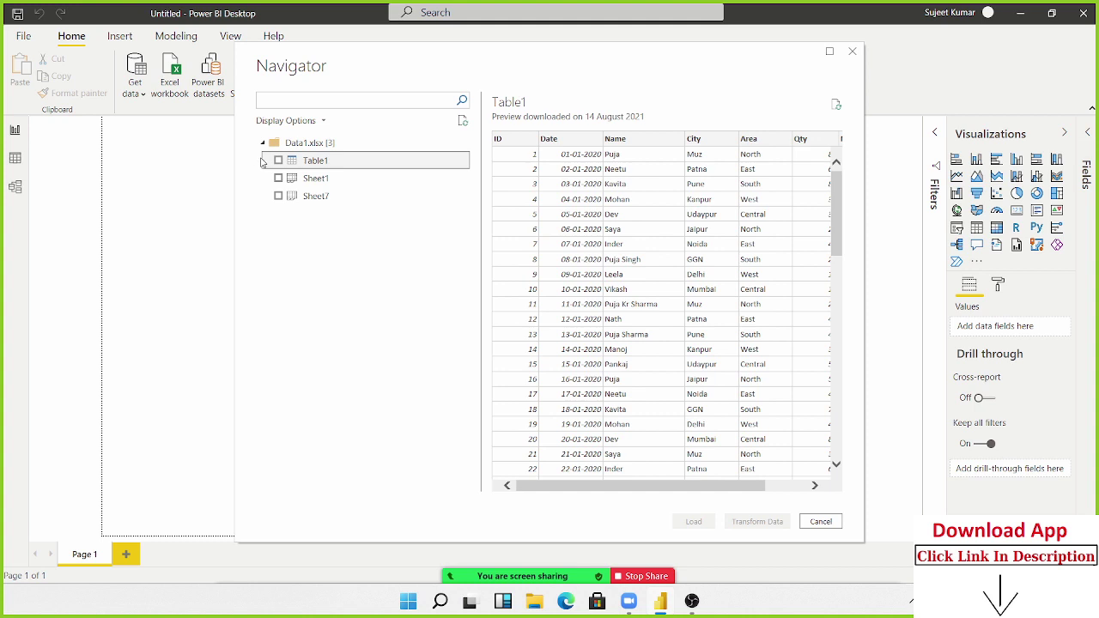
left_click(279, 161)
left_click(278, 161)
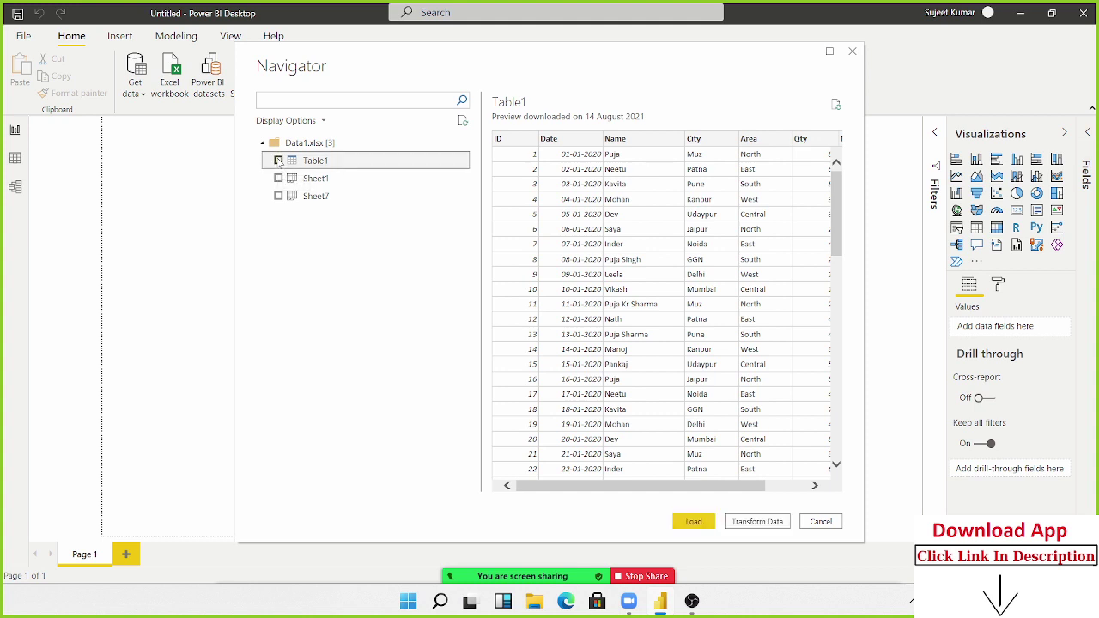
left_click(278, 160)
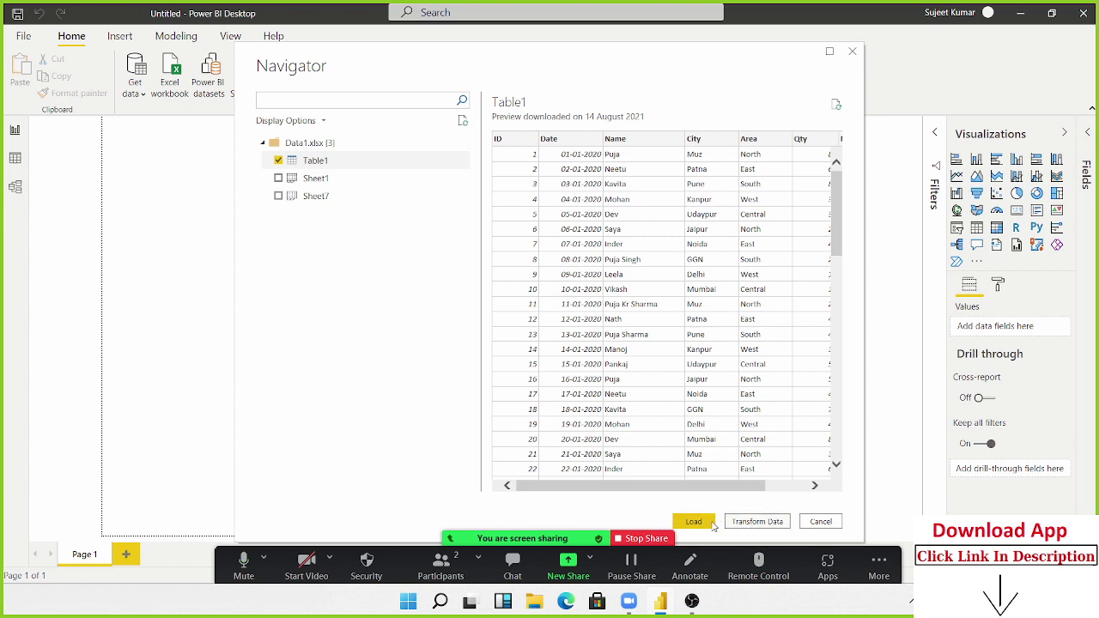
left_click(708, 525)
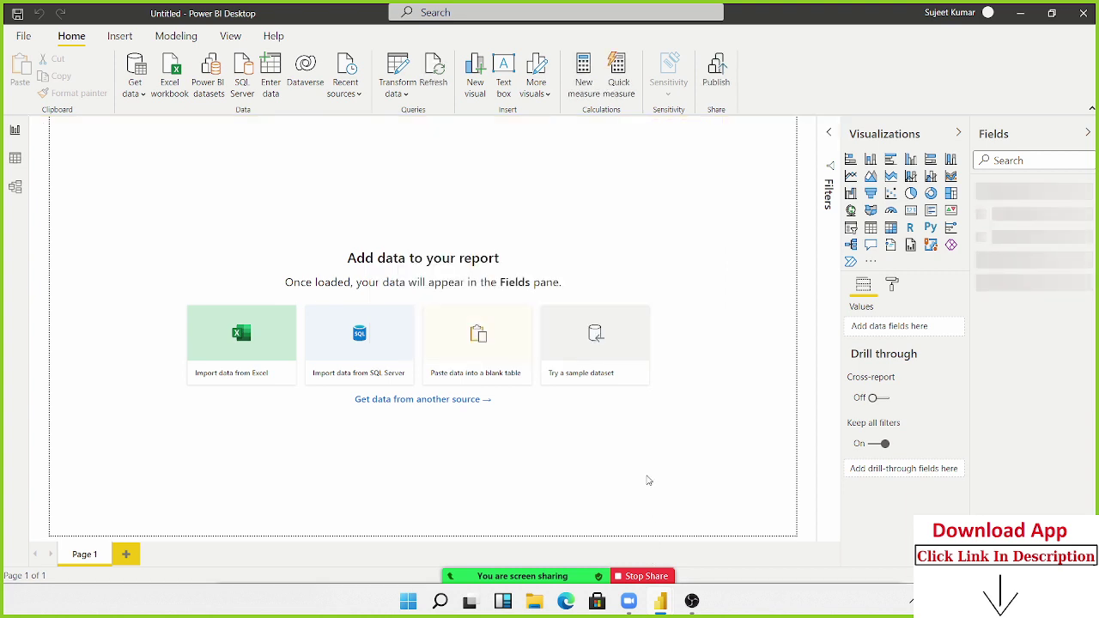
- Launch Excel from its pinned tile in the Start menu
key("super")
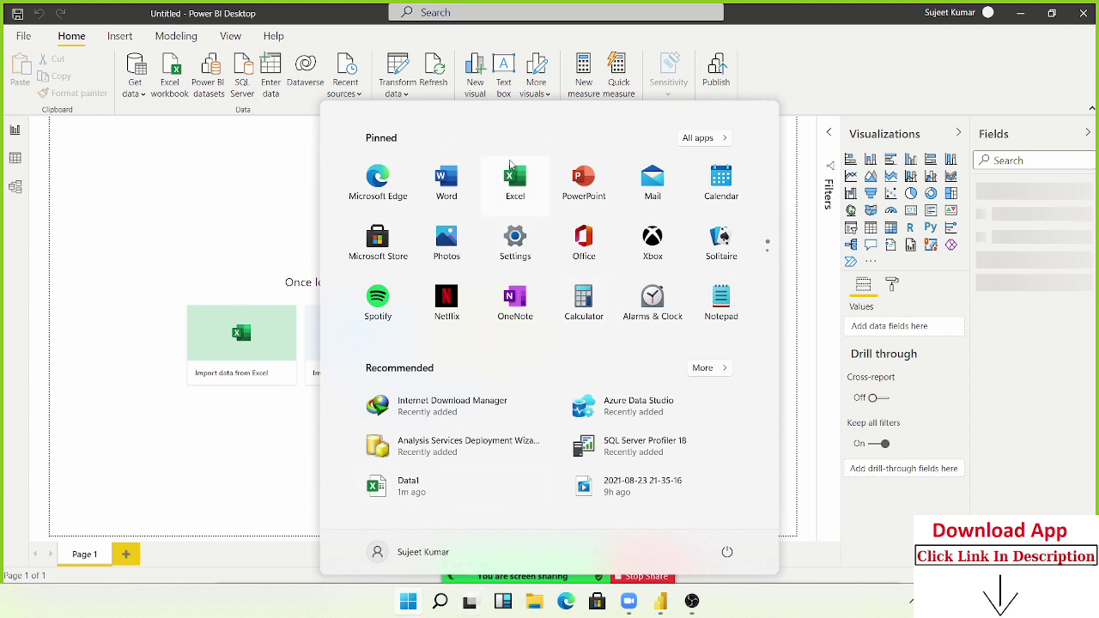
left_click(514, 179)
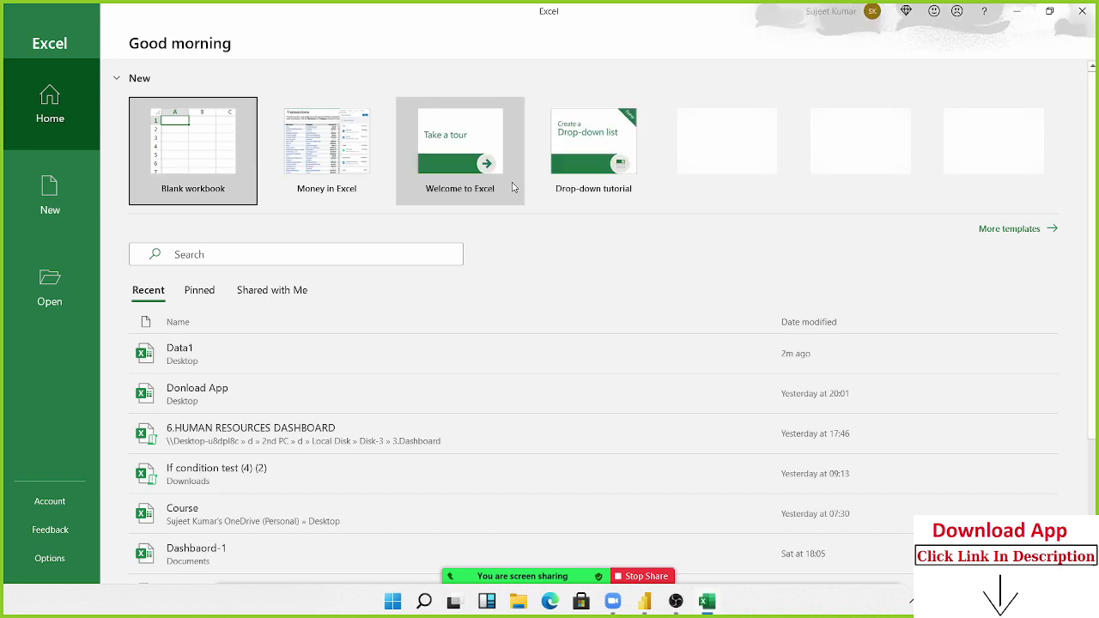
- Create a blank workbook with Name in A1 and JAN through DEC across B1:M1
left_click(172, 157)
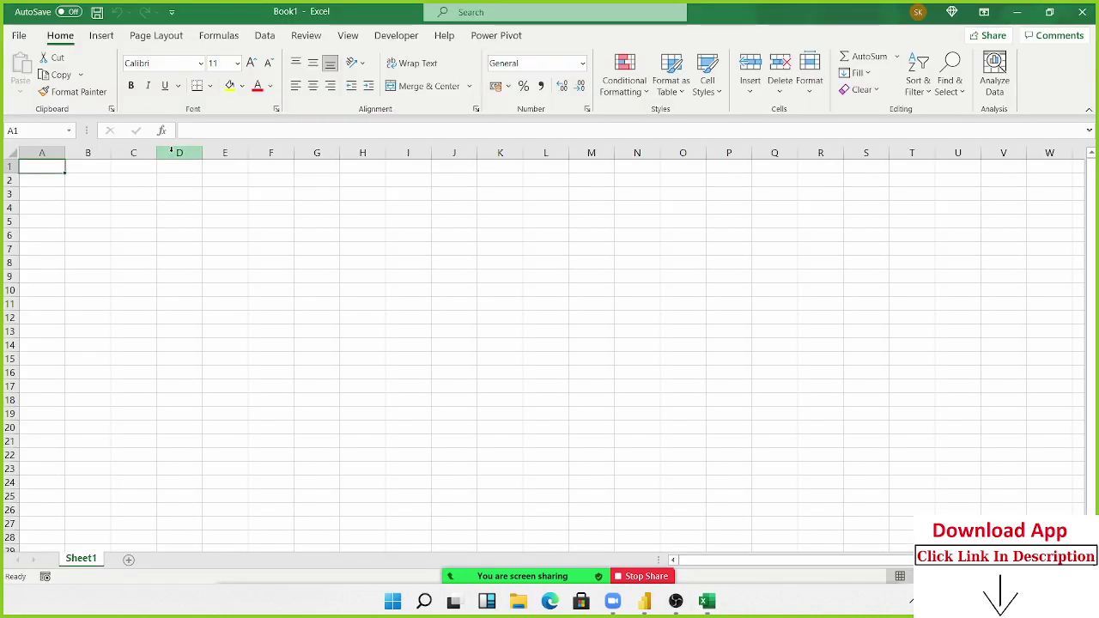
type("Na")
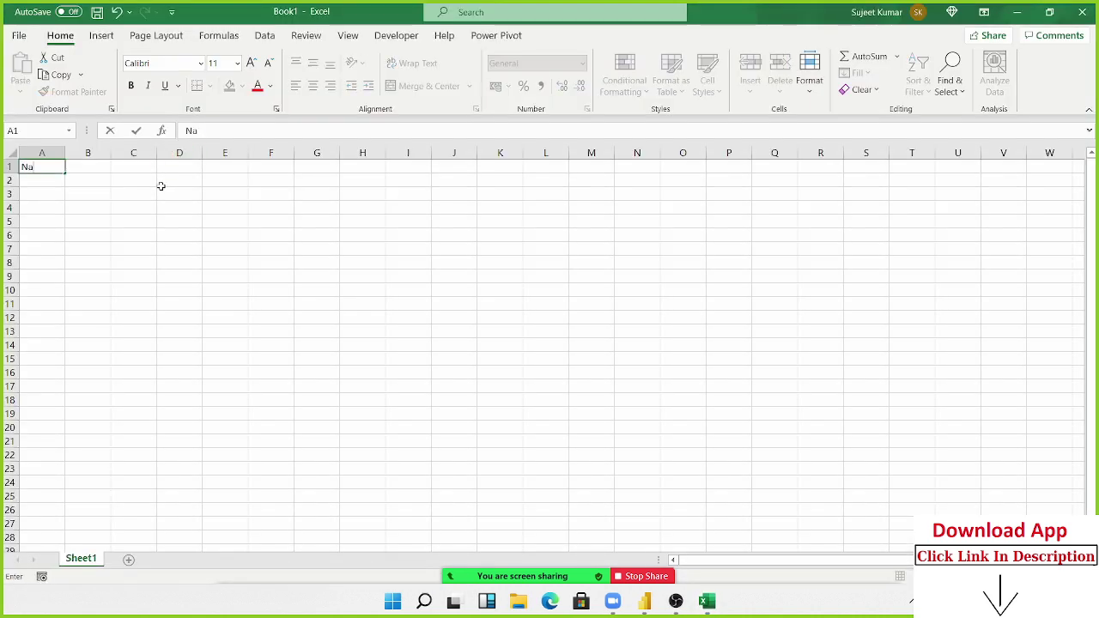
type("me")
key("Tab")
type("JAN")
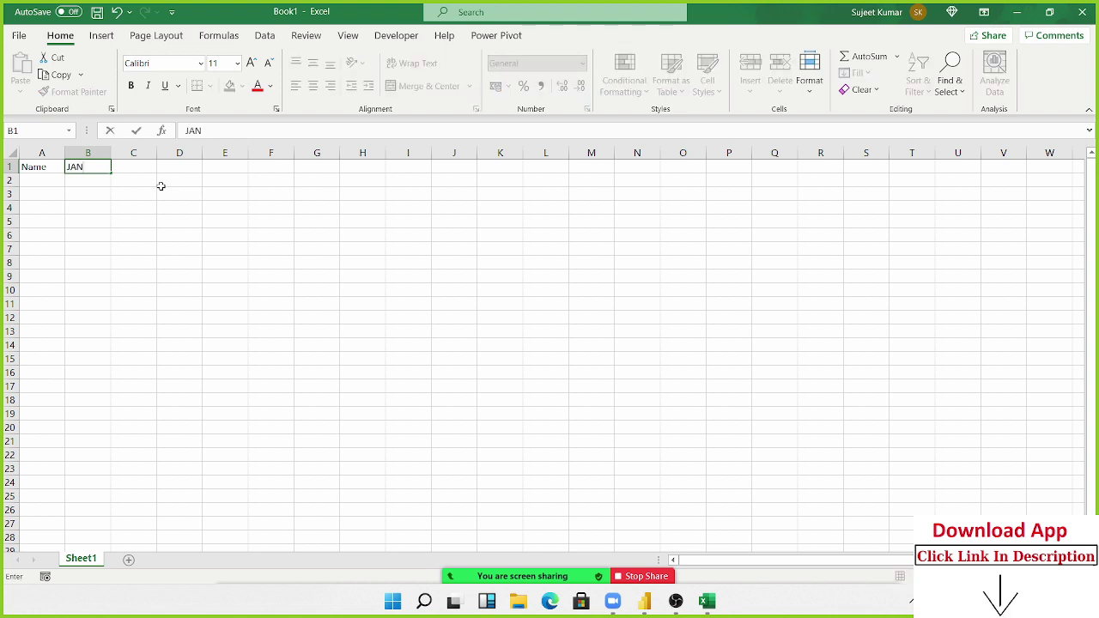
left_click(152, 206)
left_click(104, 168)
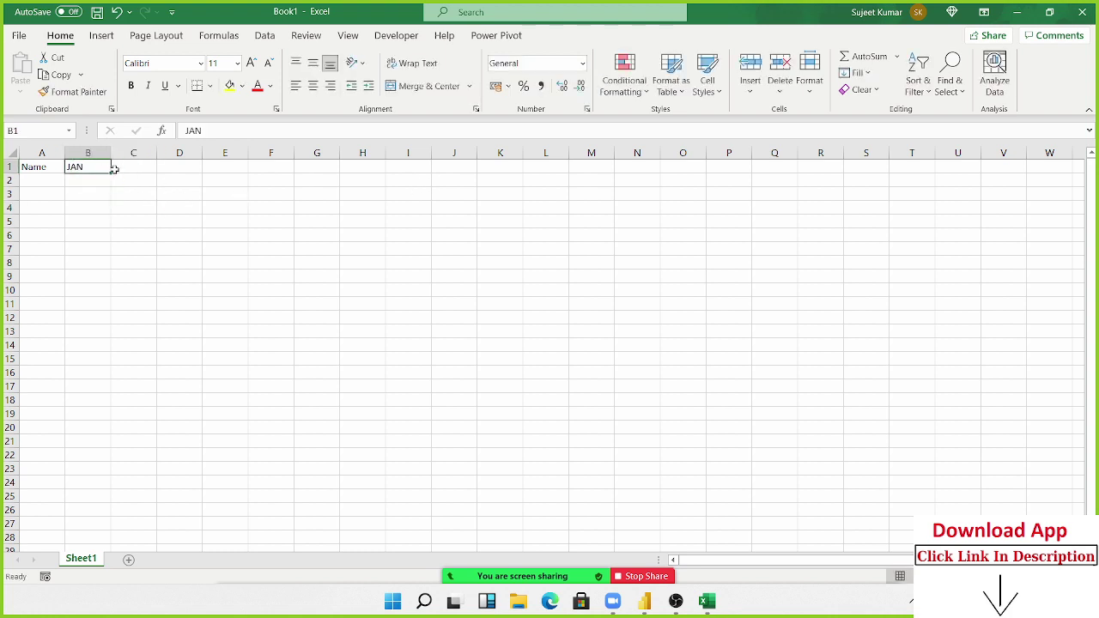
mouse_move(110, 174)
left_mouse_down()
mouse_move(576, 192)
mouse_move(572, 177)
mouse_move(607, 175)
left_mouse_up()
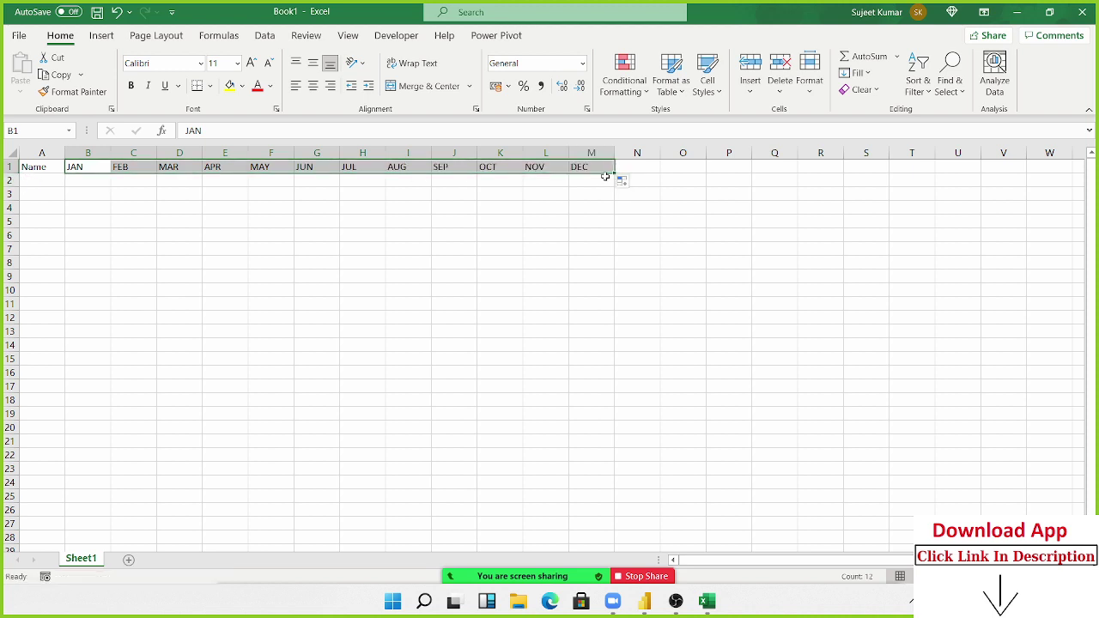
- Enter Puja in A2 and fill a repeating list of names down column A
left_click(39, 170)
left_click(41, 178)
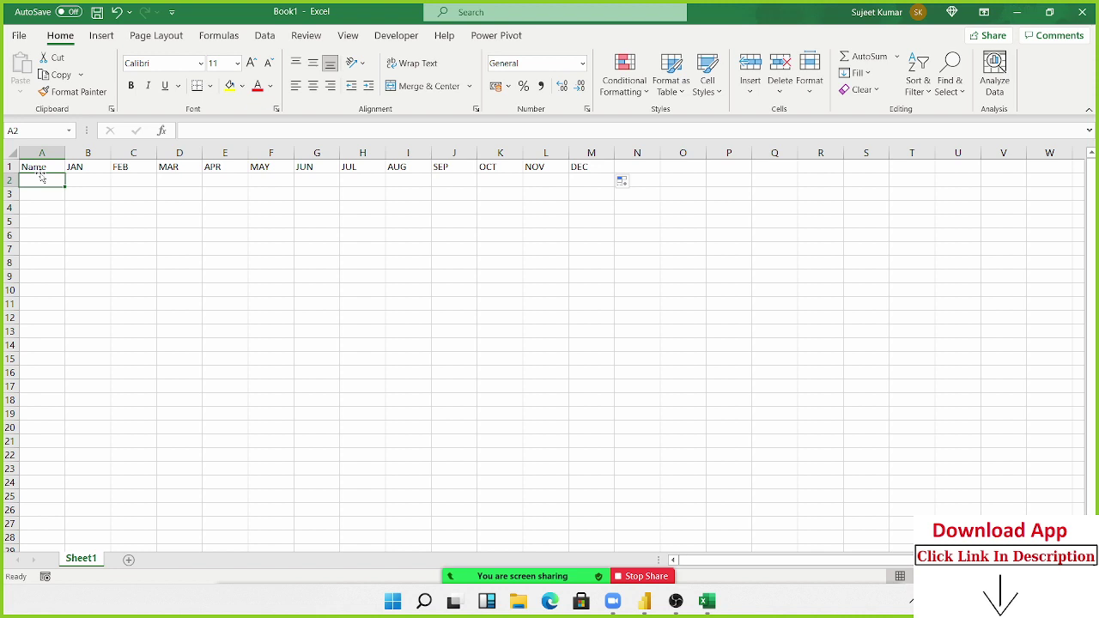
type("Puja")
left_click(66, 201)
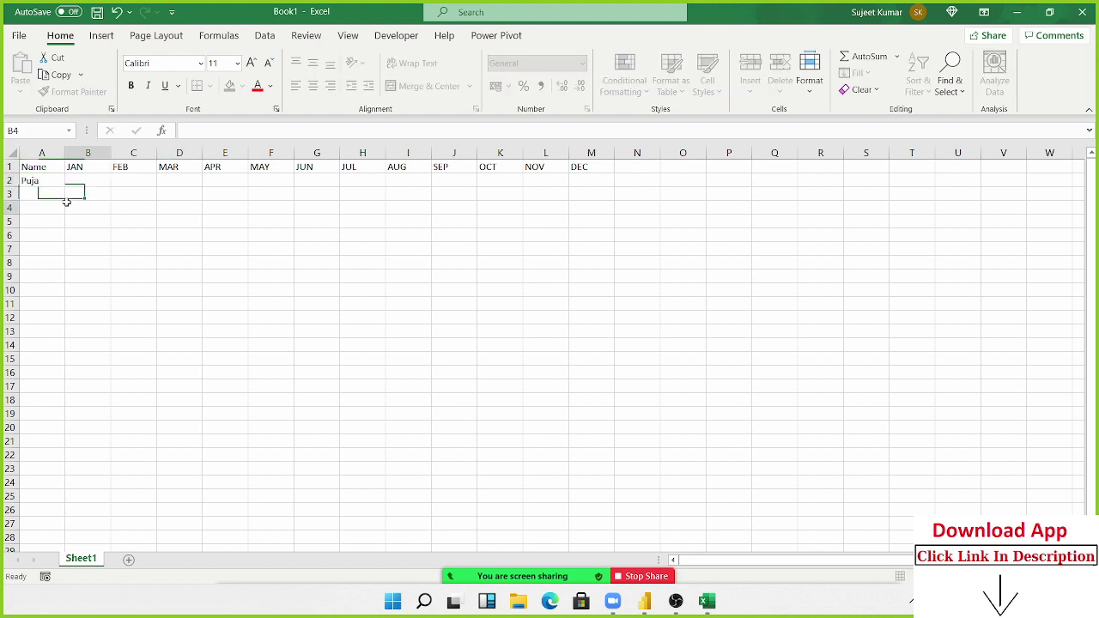
left_click(40, 181)
left_click_drag(65, 186, 64, 537)
- Enter a RANDBETWEEN random-number formula in cell B2 under JAN
scroll(88, 344, "up", 20)
left_click(87, 176)
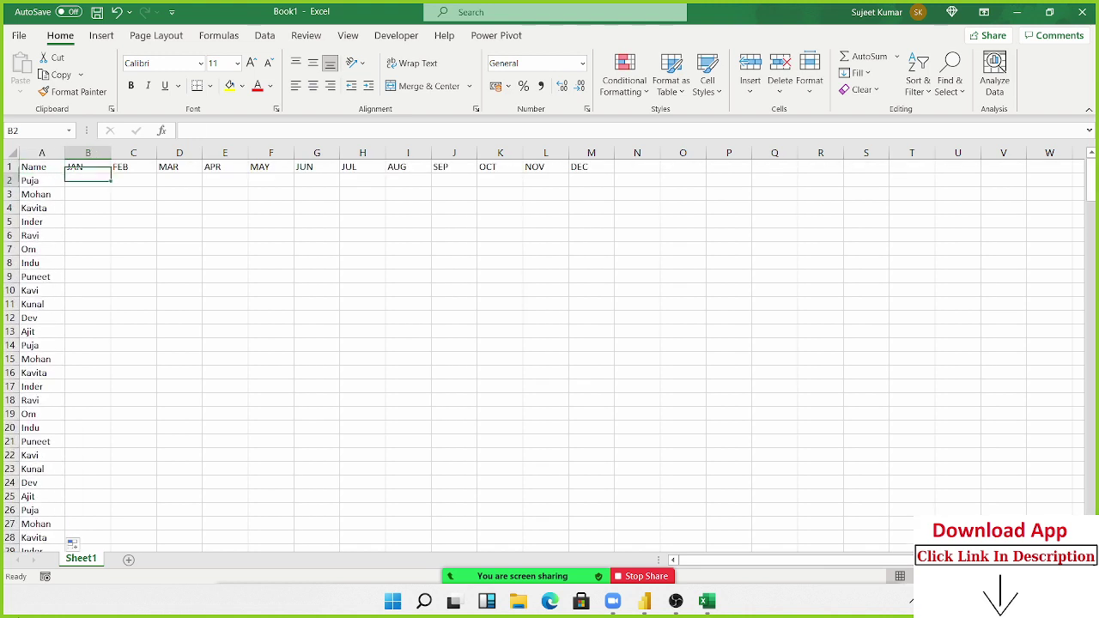
type("=ra")
key("Down")
key("Down")
key("Down")
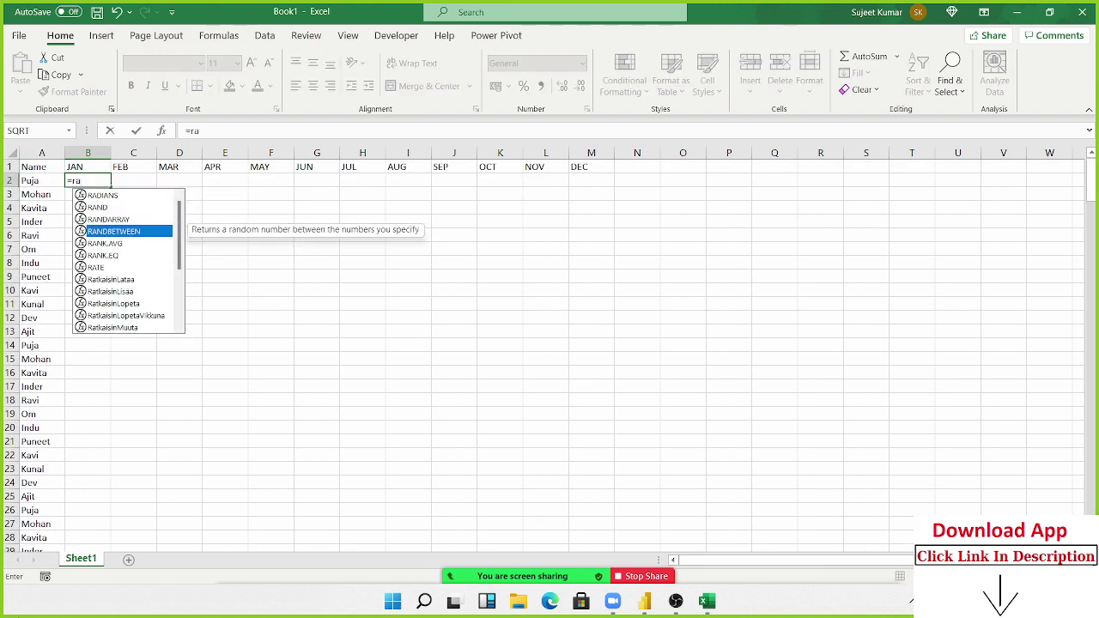
key("Tab")
type("10,9")
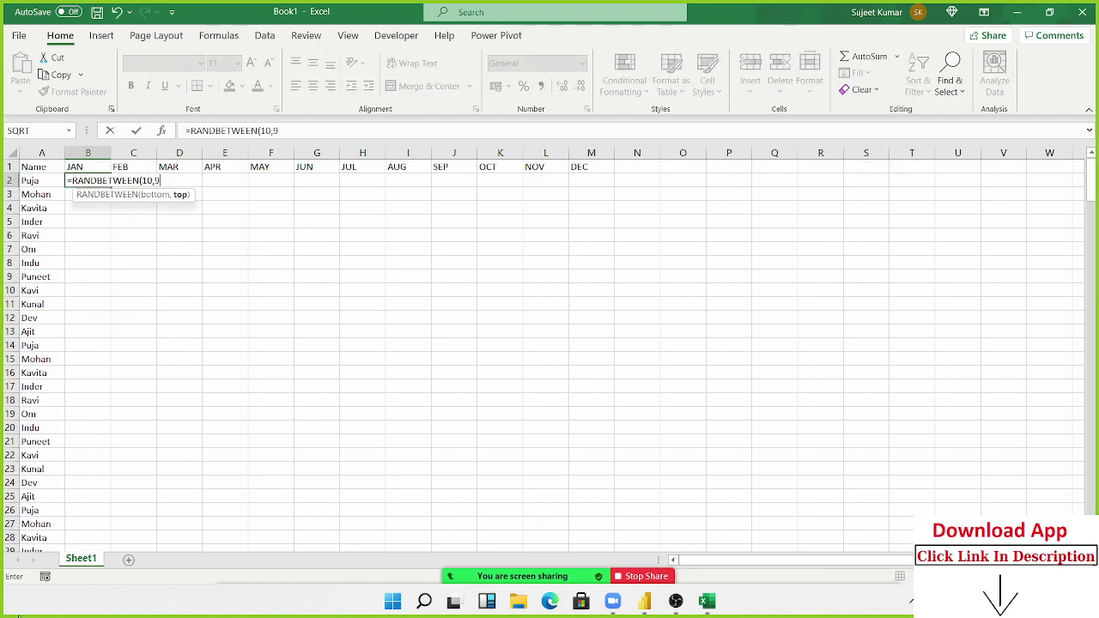
type("9)")
key("Return")
- Copy the B2 formula across row 2 through the DEC column
key("Up")
key("Up")
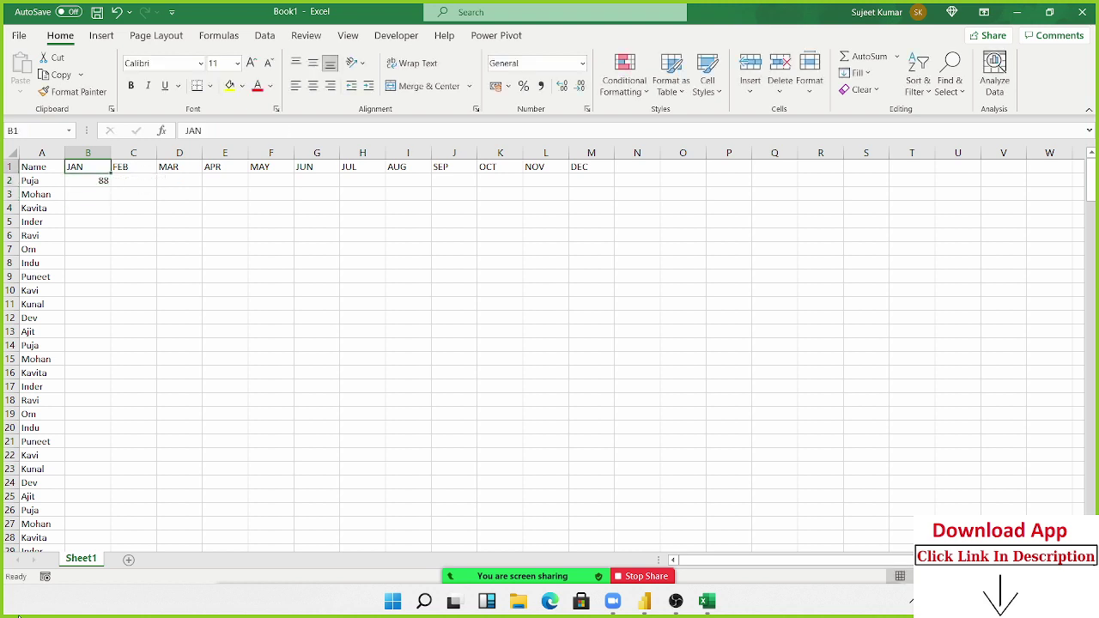
key("ctrl+Right")
key("Down")
key("ctrl+shift+Left")
key("ctrl+r")
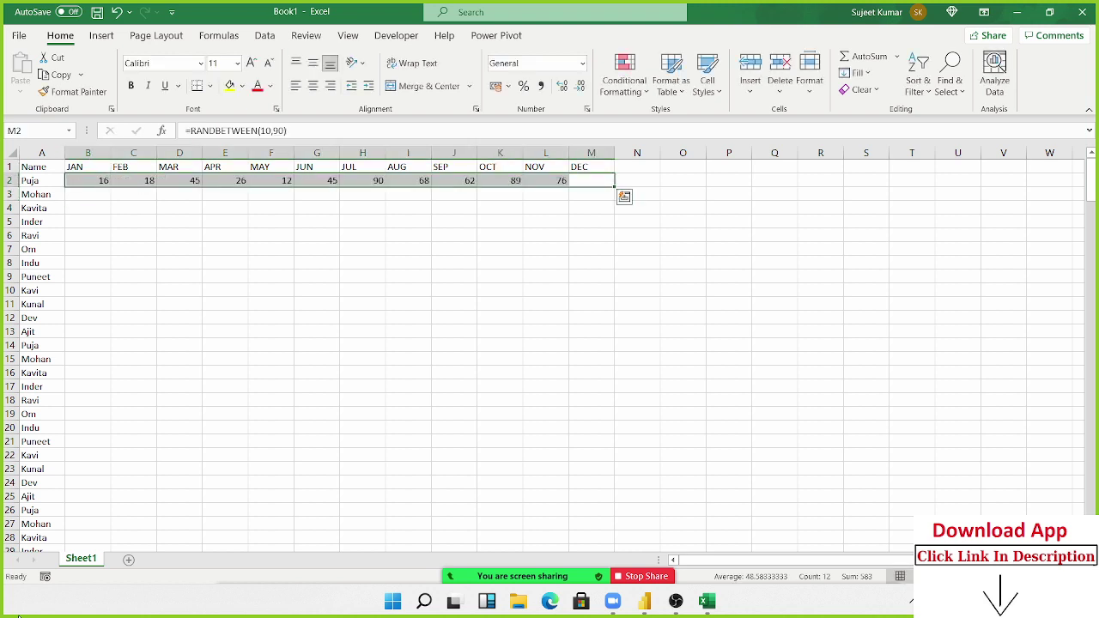
- Fill the month formulas down to row 245 and duplicate the sheet as Sheet1 (2)
key("ctrl+Left")
key("ctrl+Down")
key("Right")
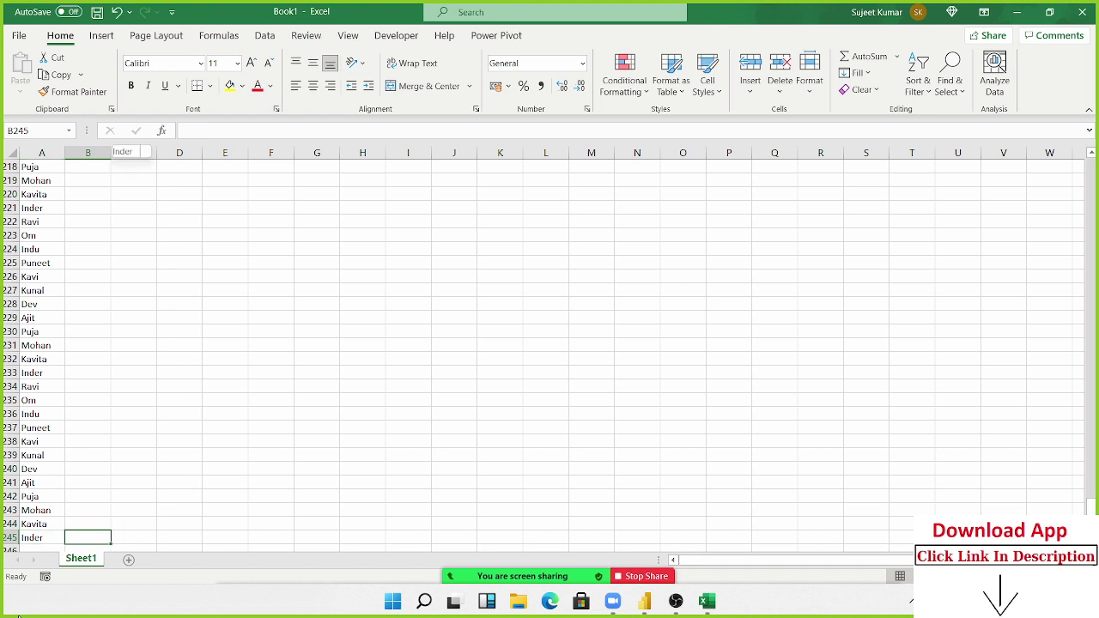
key("ctrl+shift+Up")
key("shift+Right")
key("shift+Right")
key("shift+Right")
key("shift+Right")
key("shift+Right")
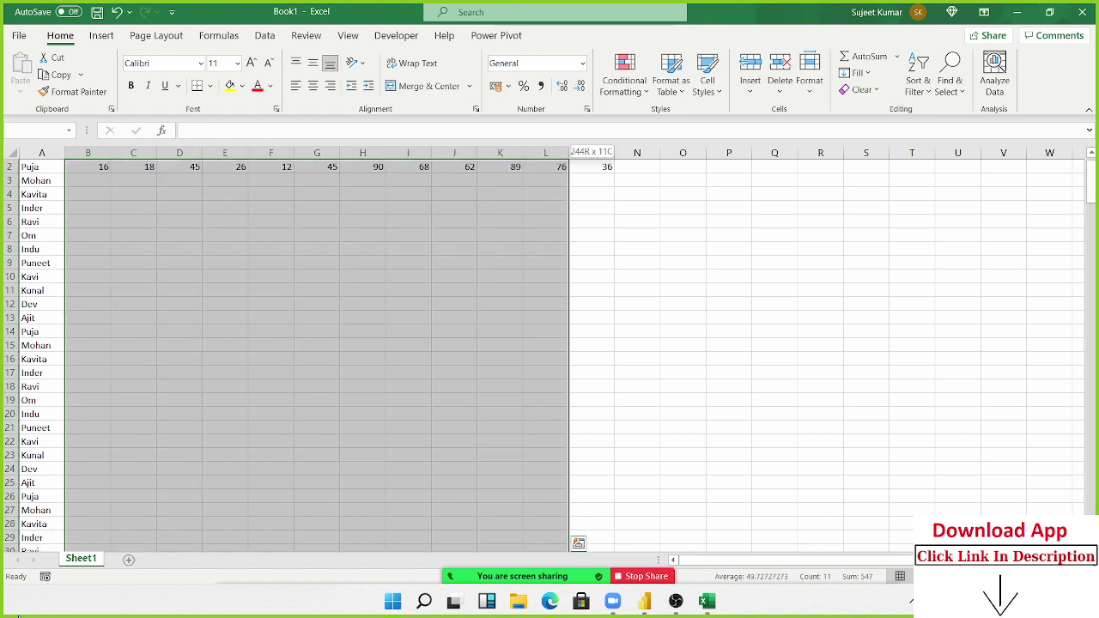
key("ctrl+d")
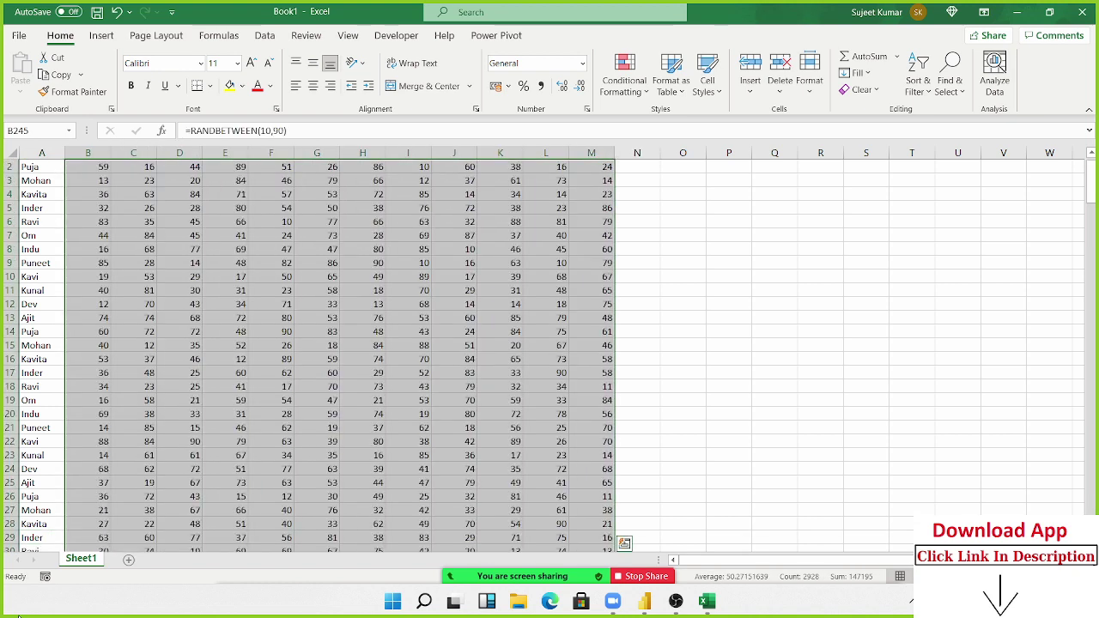
key("ctrl+q")
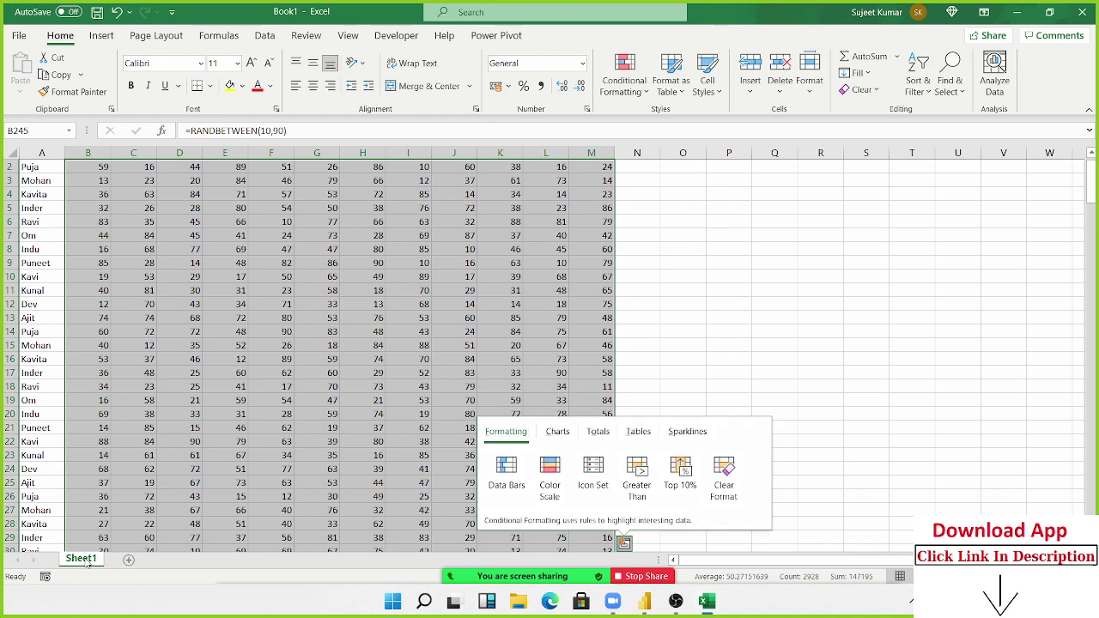
left_click_drag(156, 564, 155, 564)
- Convert the random-number block into fixed values with Paste Values
left_click(79, 559, "ctrl")
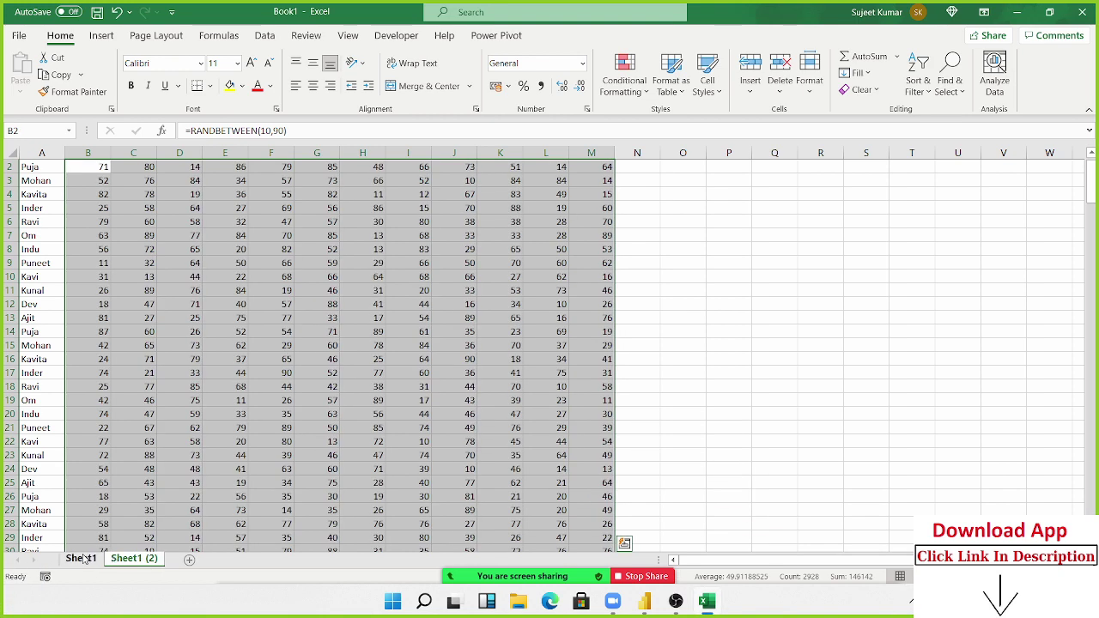
key("ctrl+c")
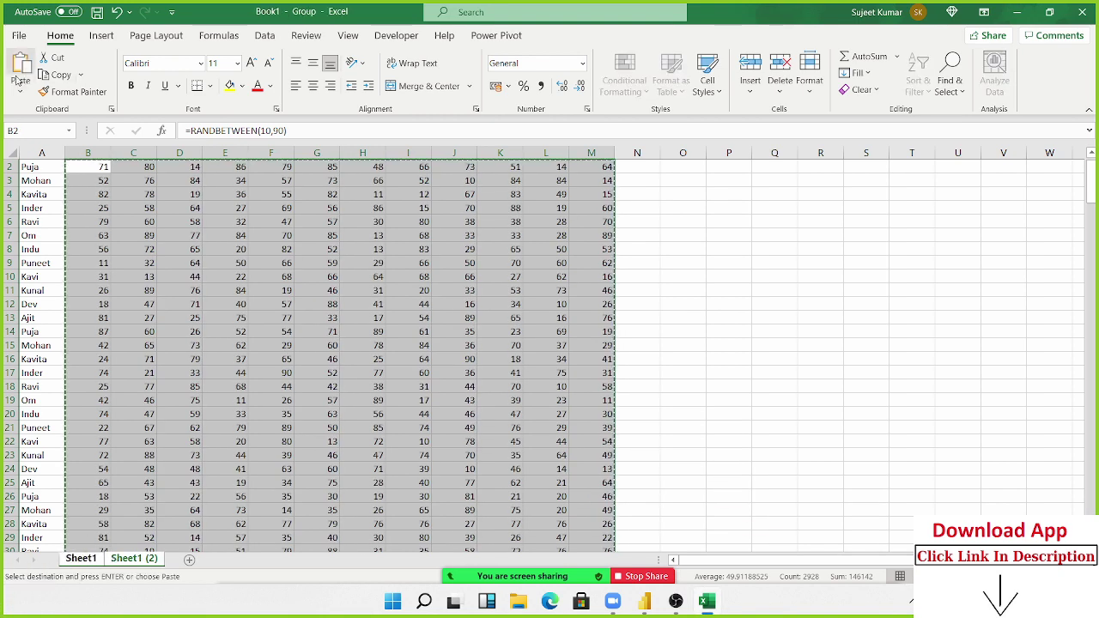
left_click(20, 91)
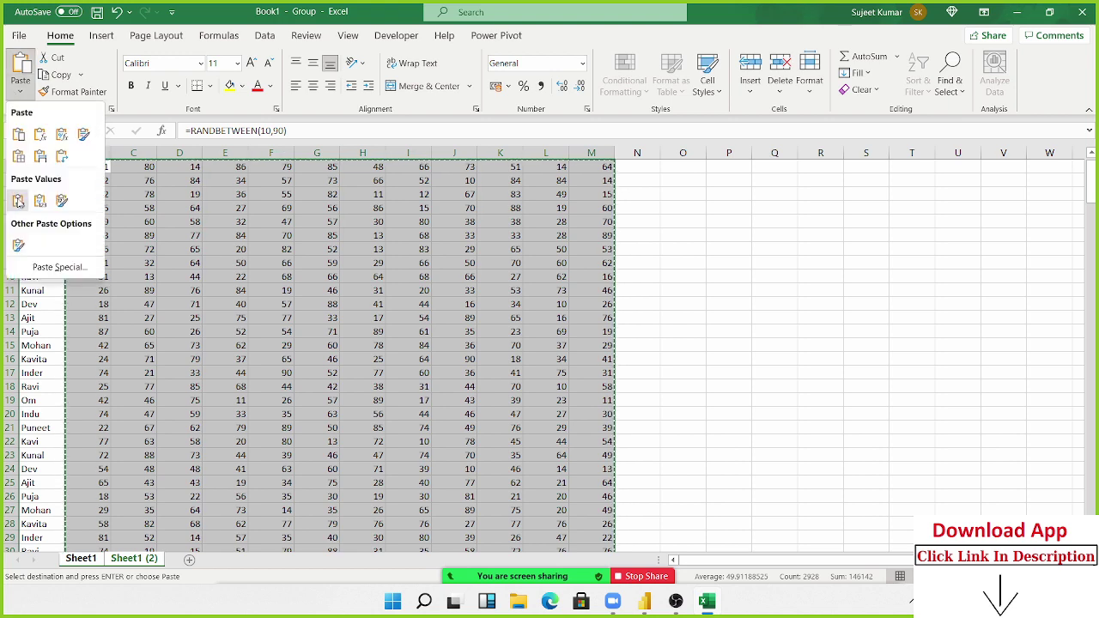
left_click(18, 202)
left_click(169, 317)
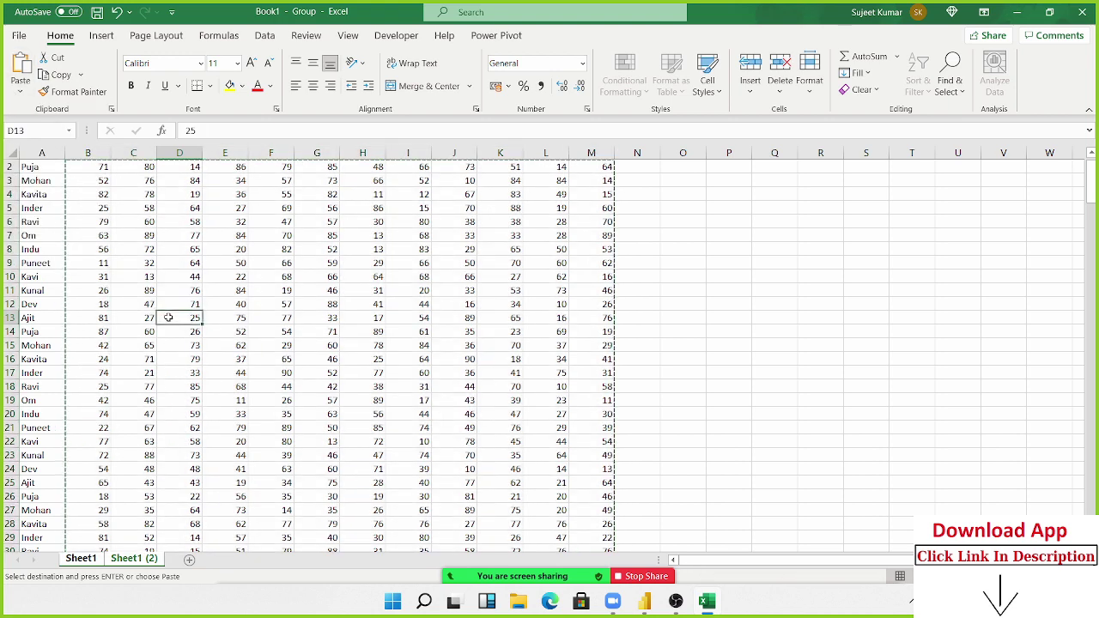
left_click(80, 559)
left_click(179, 290)
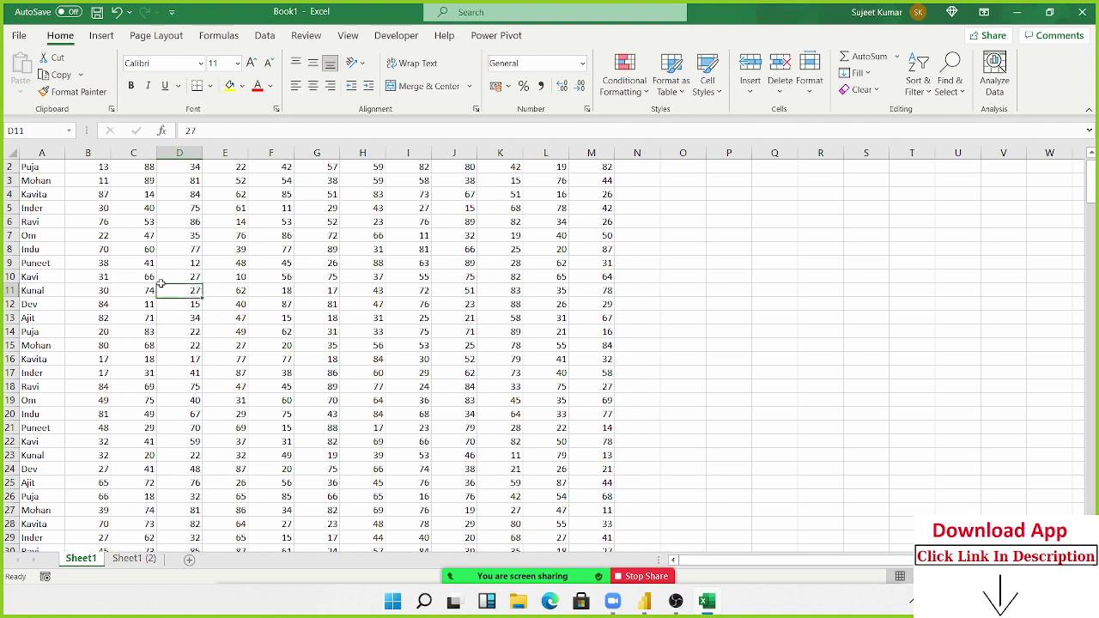
key("ctrl+Up")
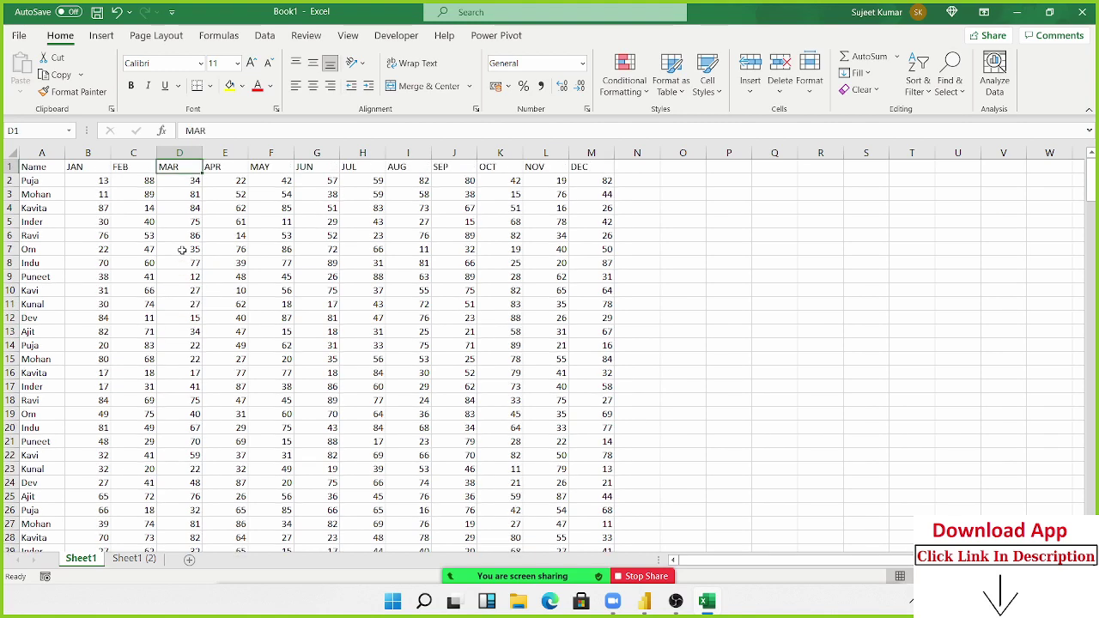
- Rename Sheet1 to Delhi
double_click(91, 558)
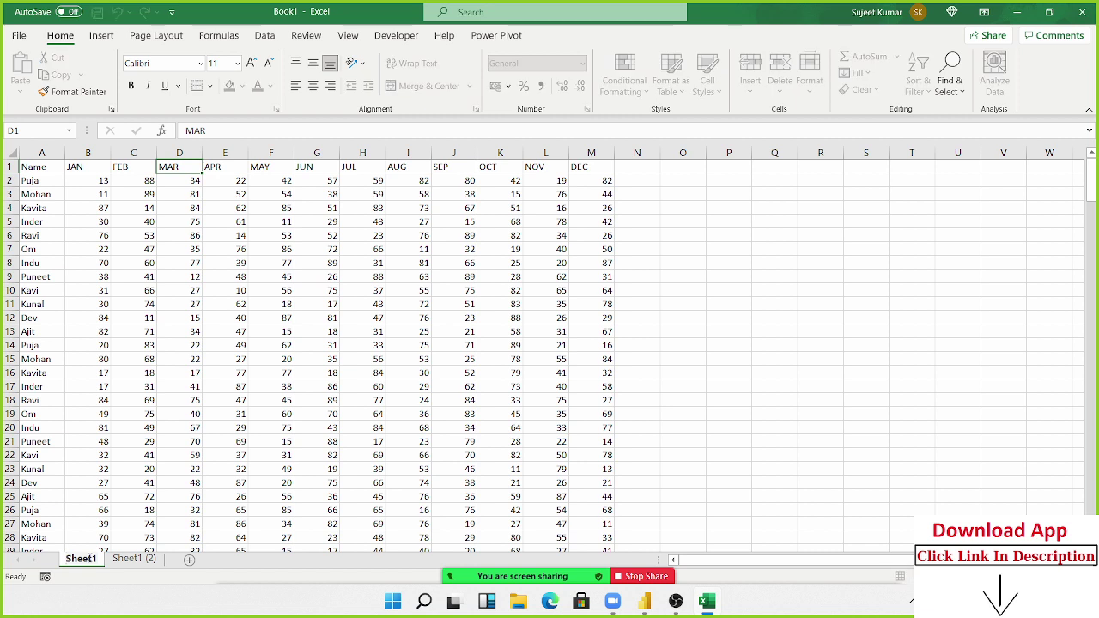
type("Delhi")
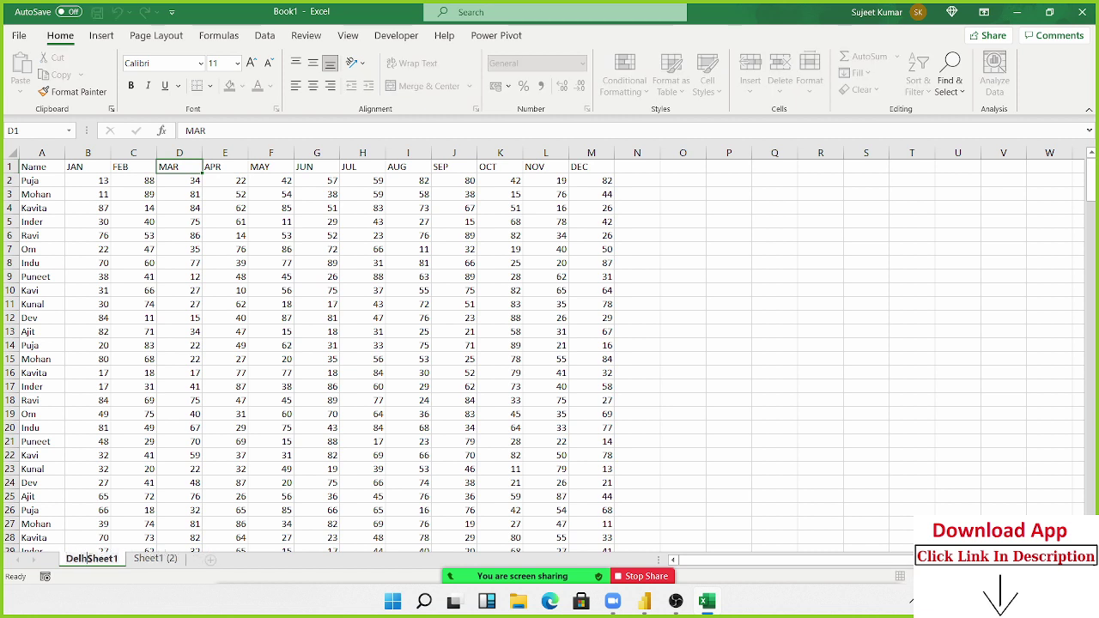
double_click(121, 558)
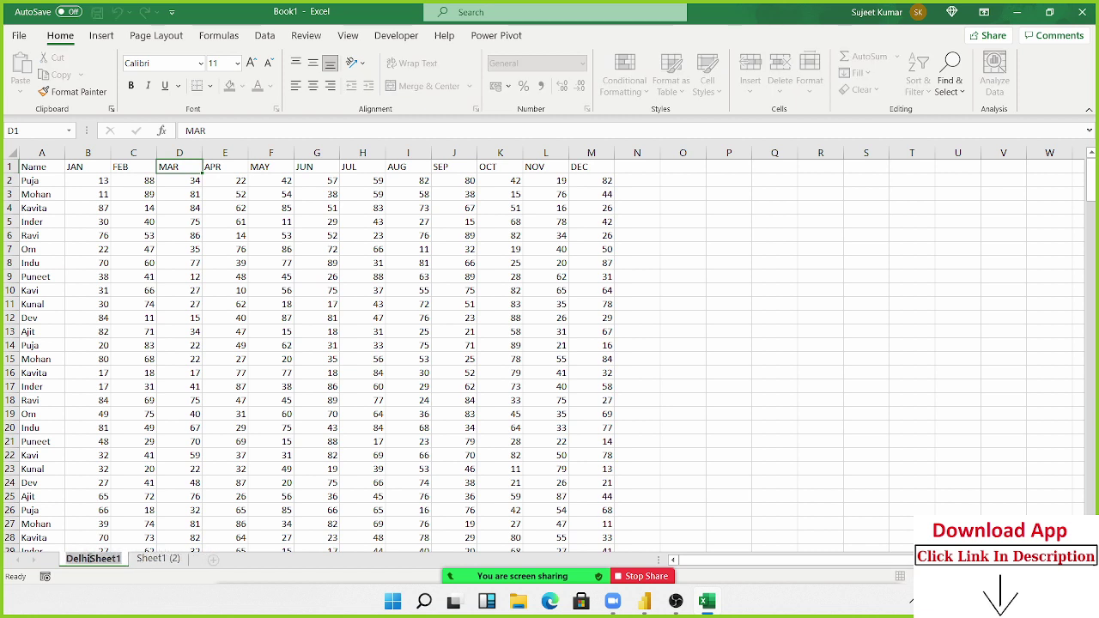
type("Delhi")
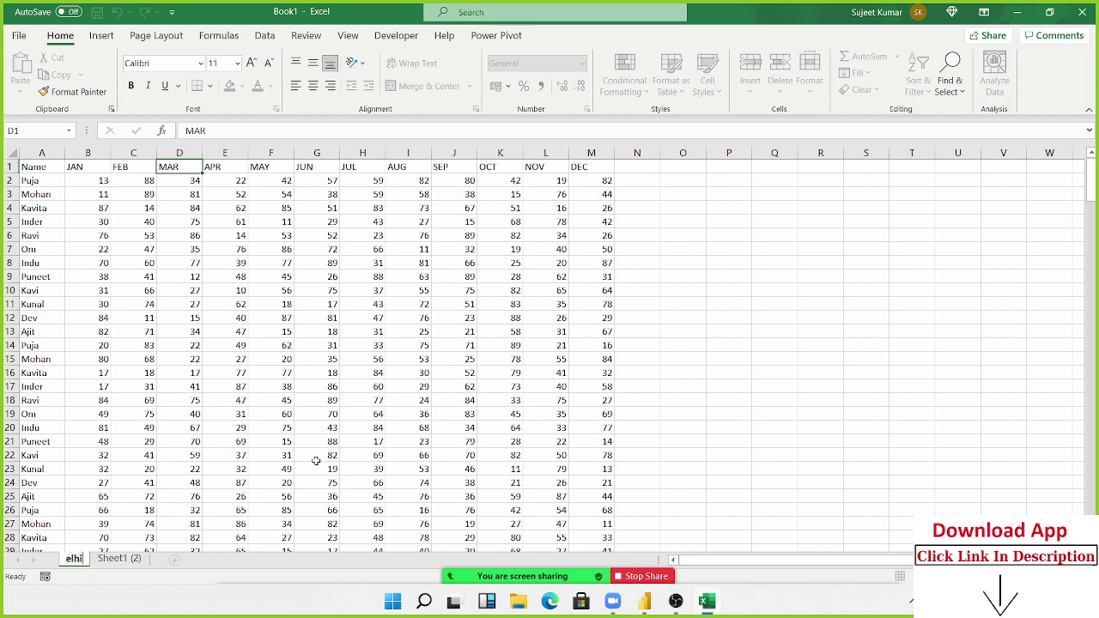
key("BackSpace")
key("BackSpace")
key("BackSpace")
key("BackSpace")
key("BackSpace")
type("d")
key("BackSpace")
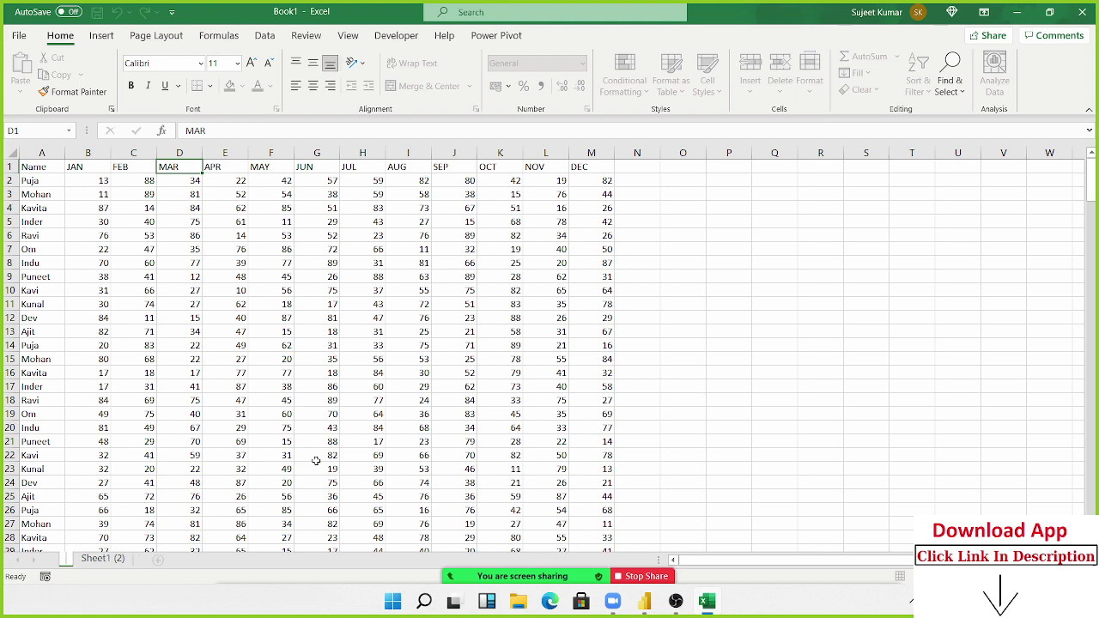
type("Delhi")
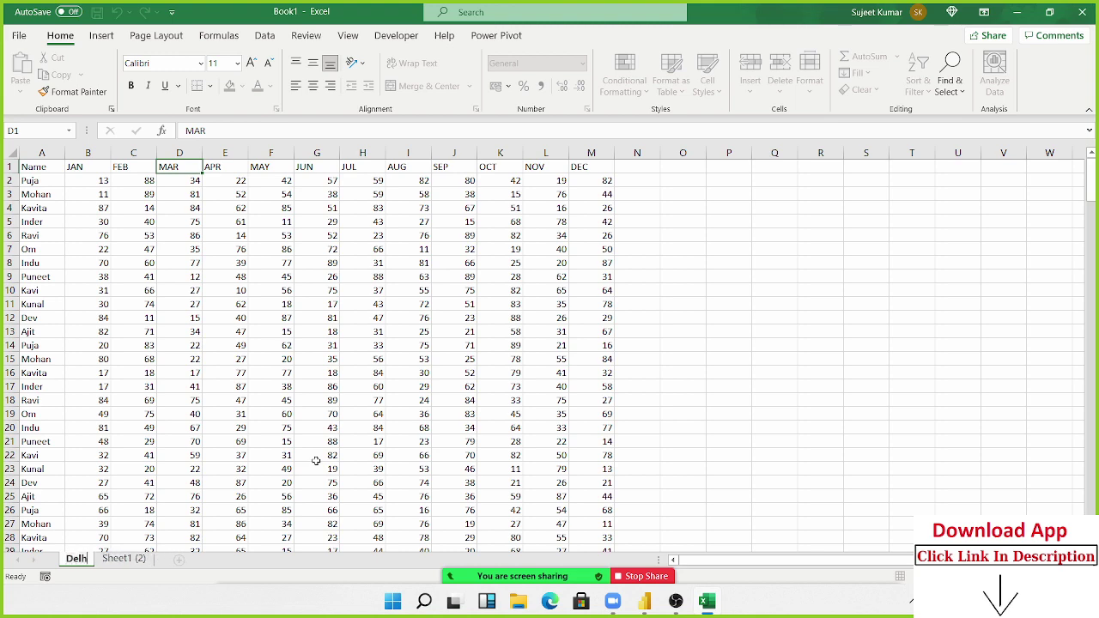
left_click(242, 383)
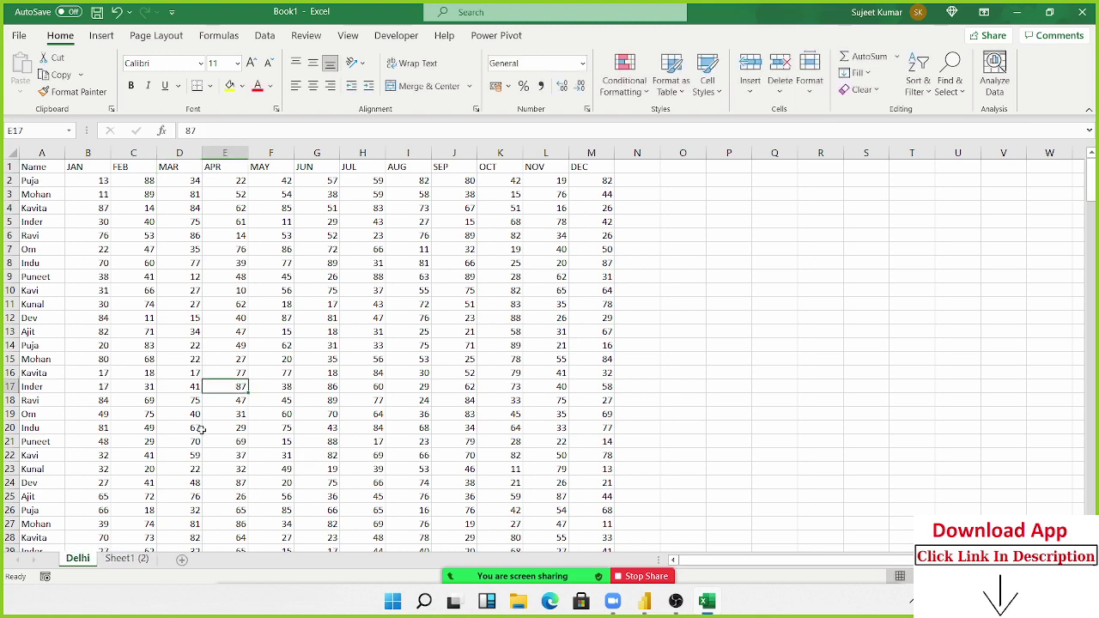
- Rename the copied sheet Sheet1 (2) to Pune
left_click(126, 558)
double_click(127, 558)
type("Pu")
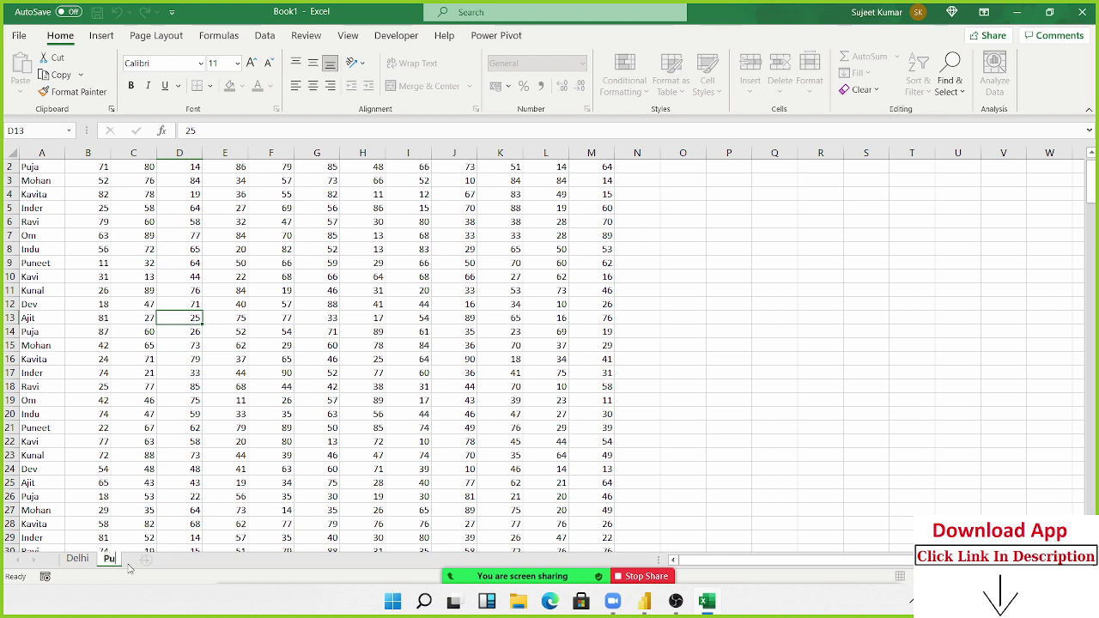
type("ne")
left_click(113, 361)
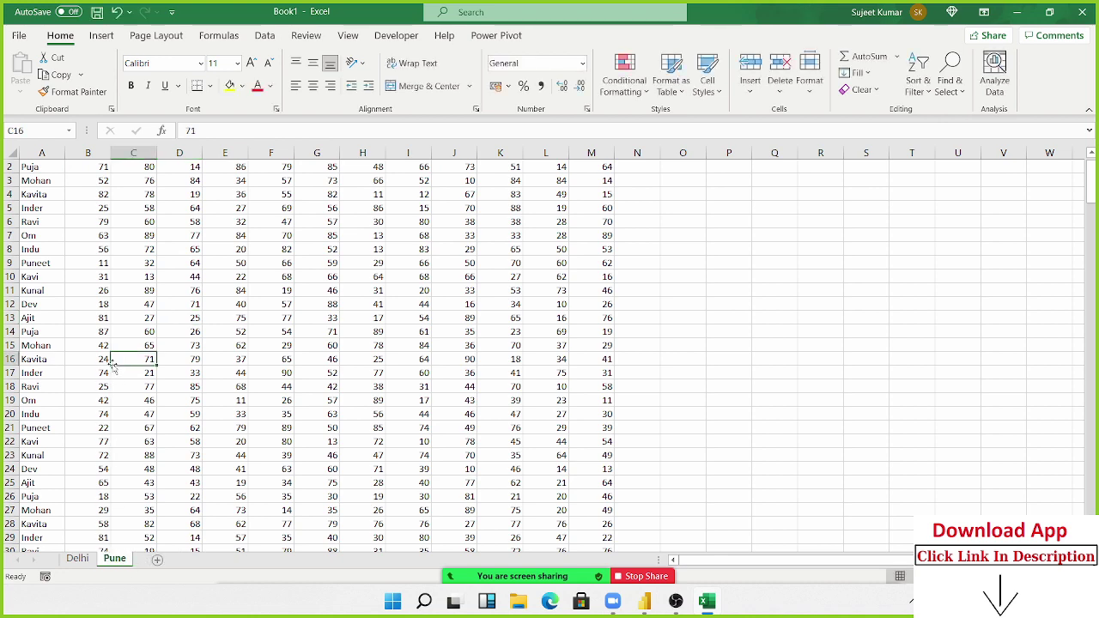
- Rename the Pune sheet to Noida
left_click(78, 558)
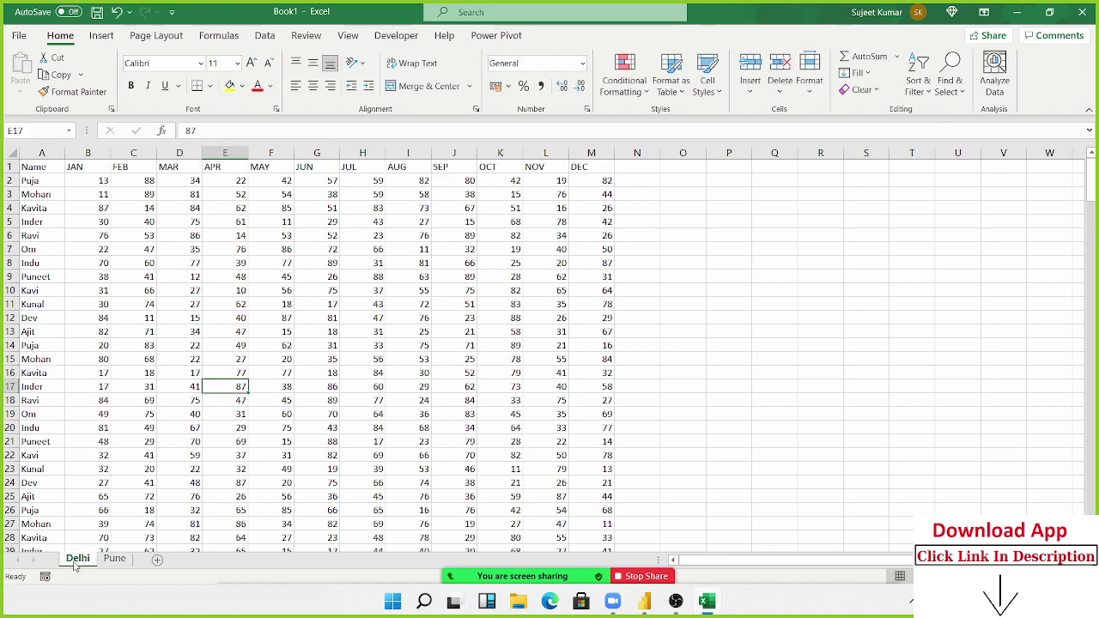
left_click(104, 560)
double_click(104, 559)
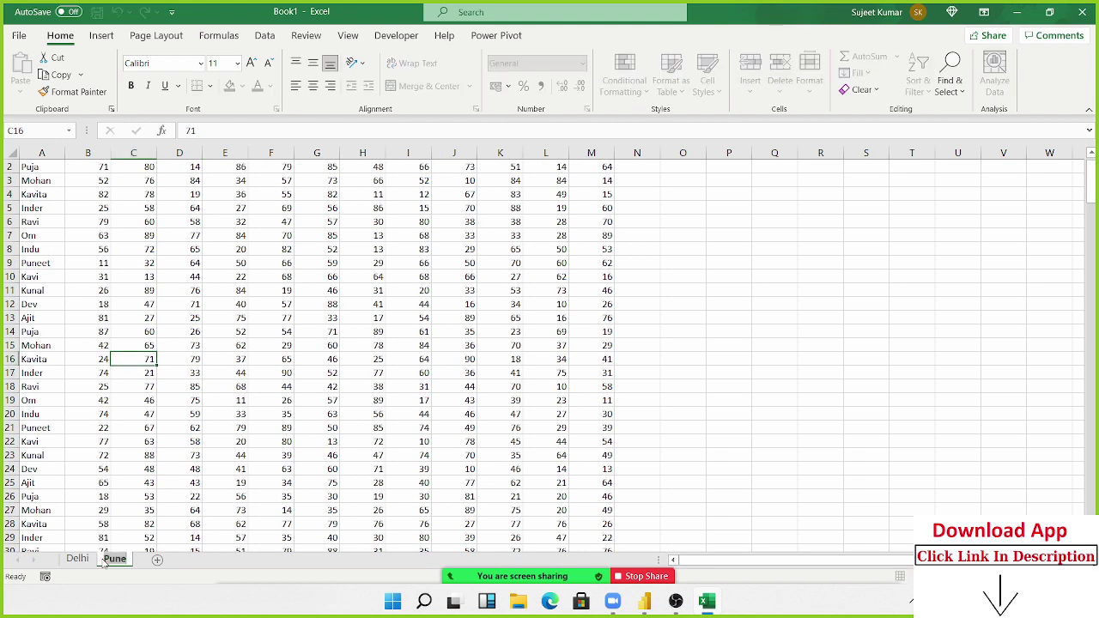
type("Noida")
key("Return")
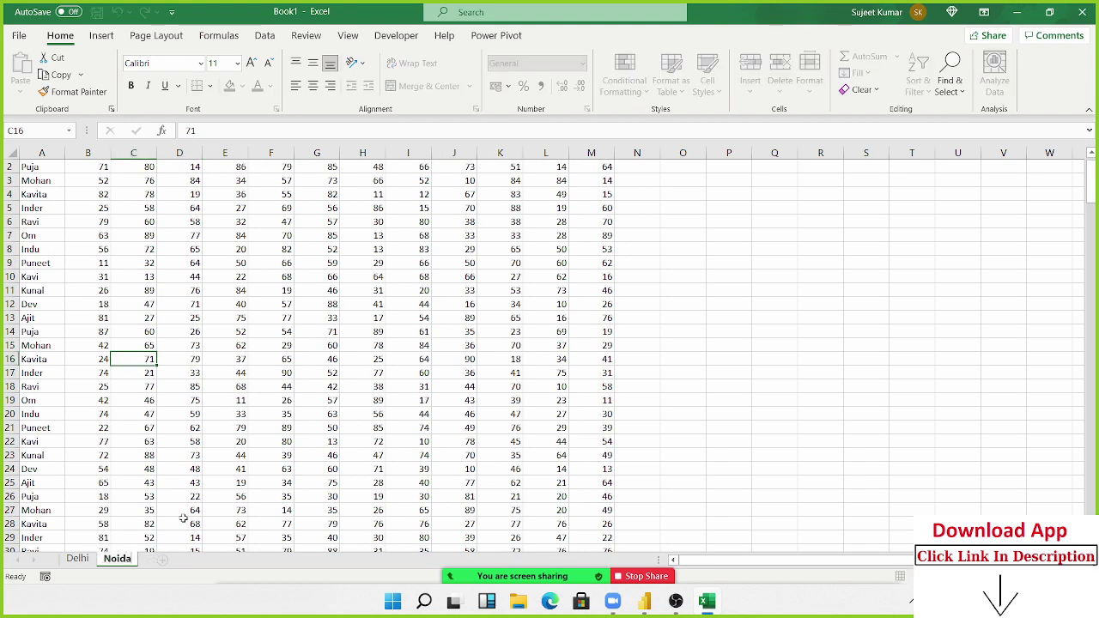
left_click(238, 388)
- Save the workbook as TData in Downloads and close Excel
key("ctrl+s")
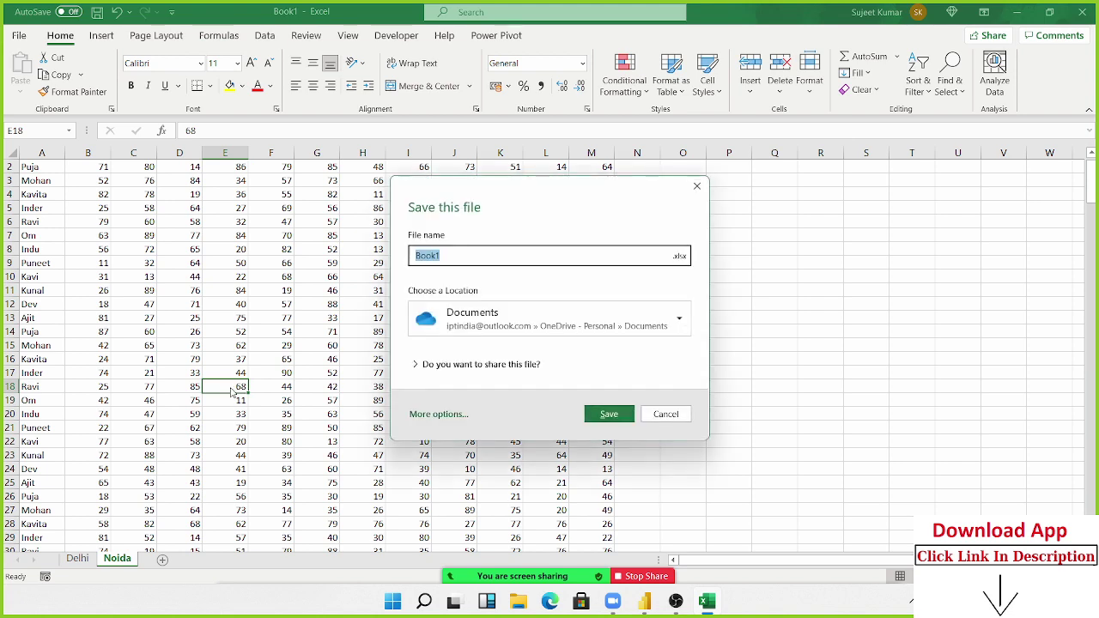
left_click(496, 314)
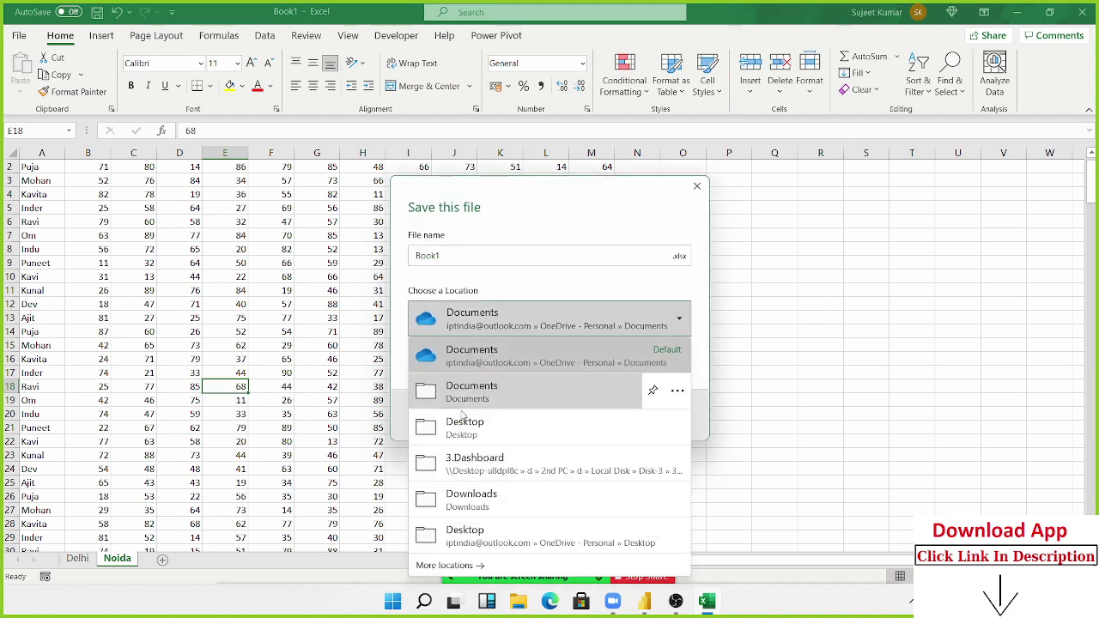
left_click(461, 502)
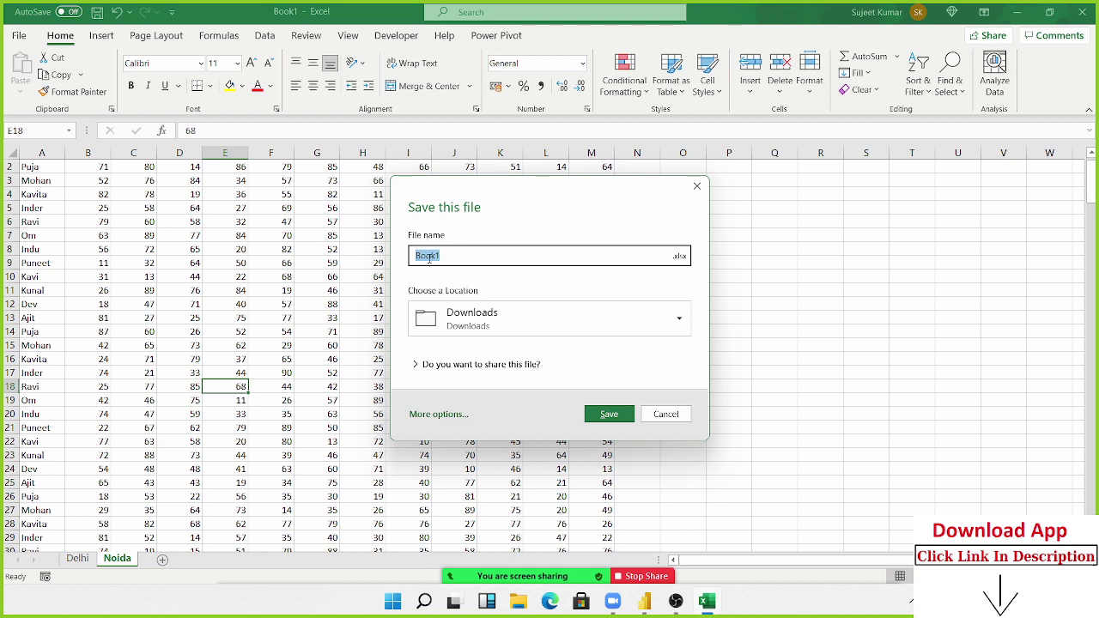
type("TData")
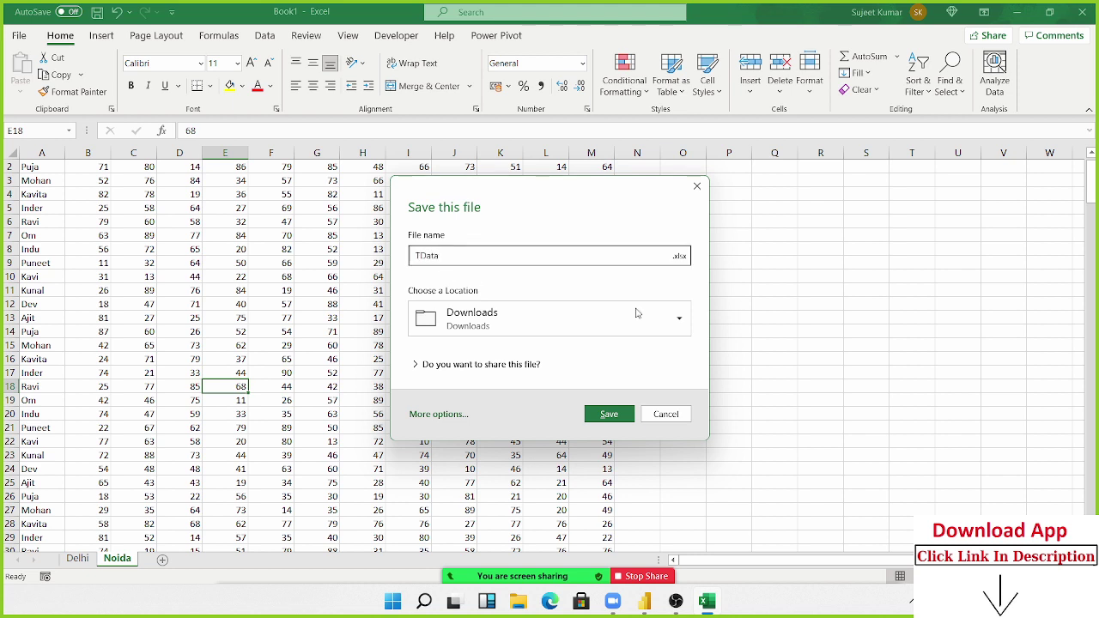
left_click(609, 414)
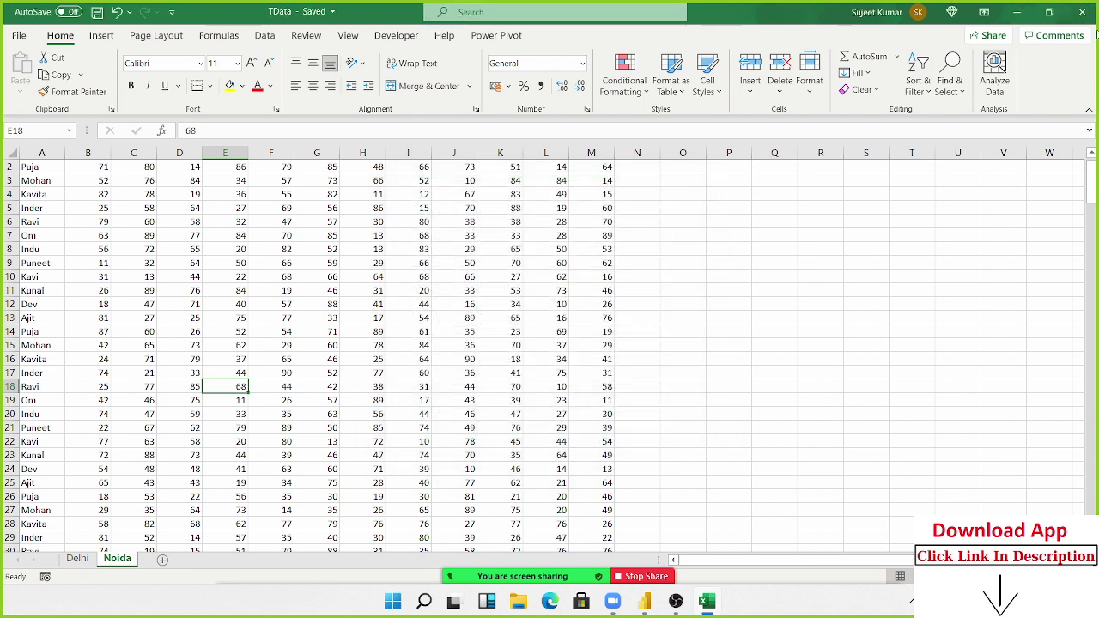
left_click(1082, 12)
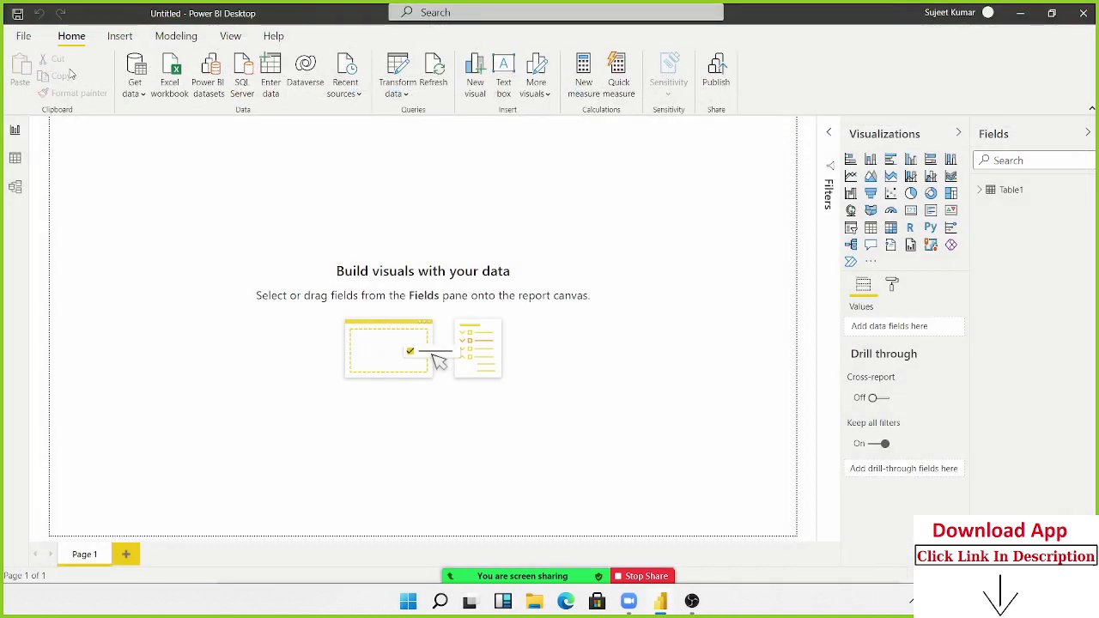
- Connect to the TData.xlsx workbook in the Downloads folder as an Excel source
left_click(151, 91)
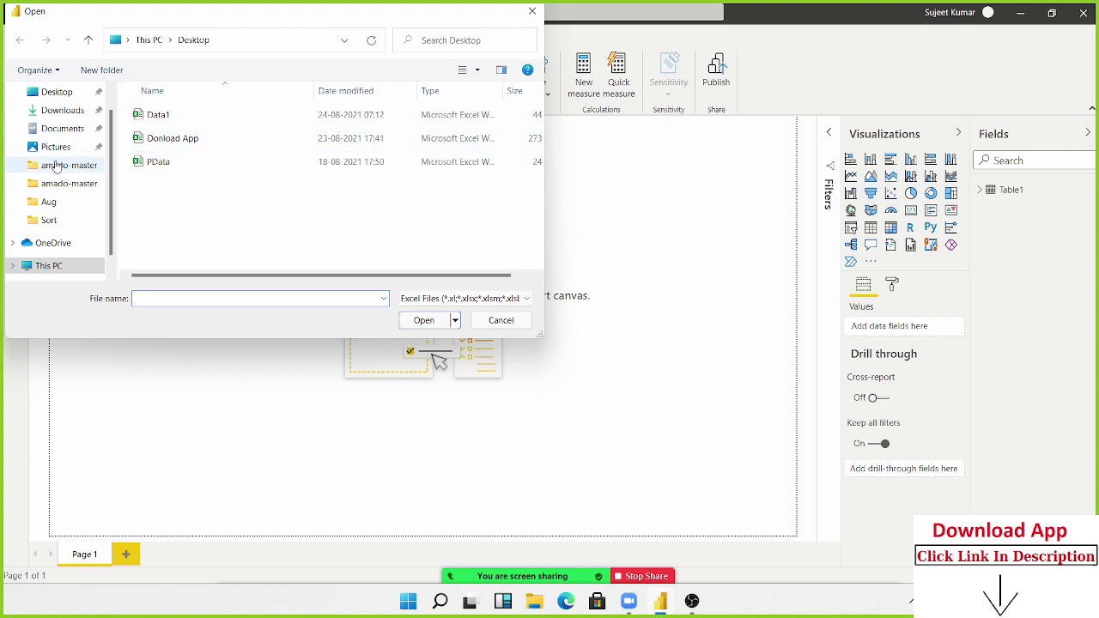
left_click(61, 112)
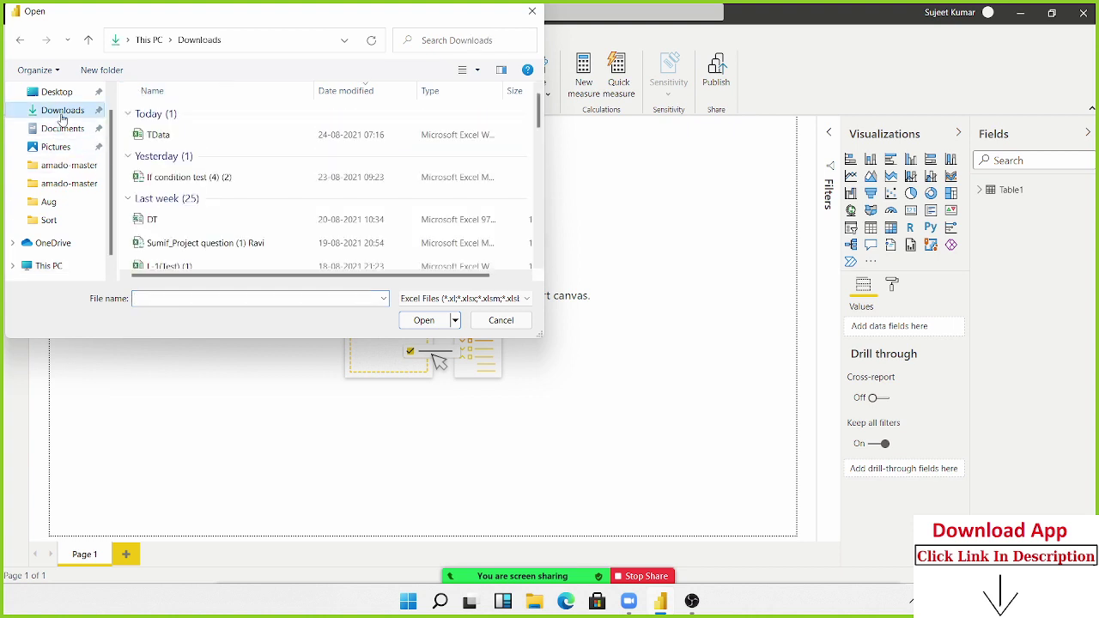
left_click(167, 135)
left_click(440, 326)
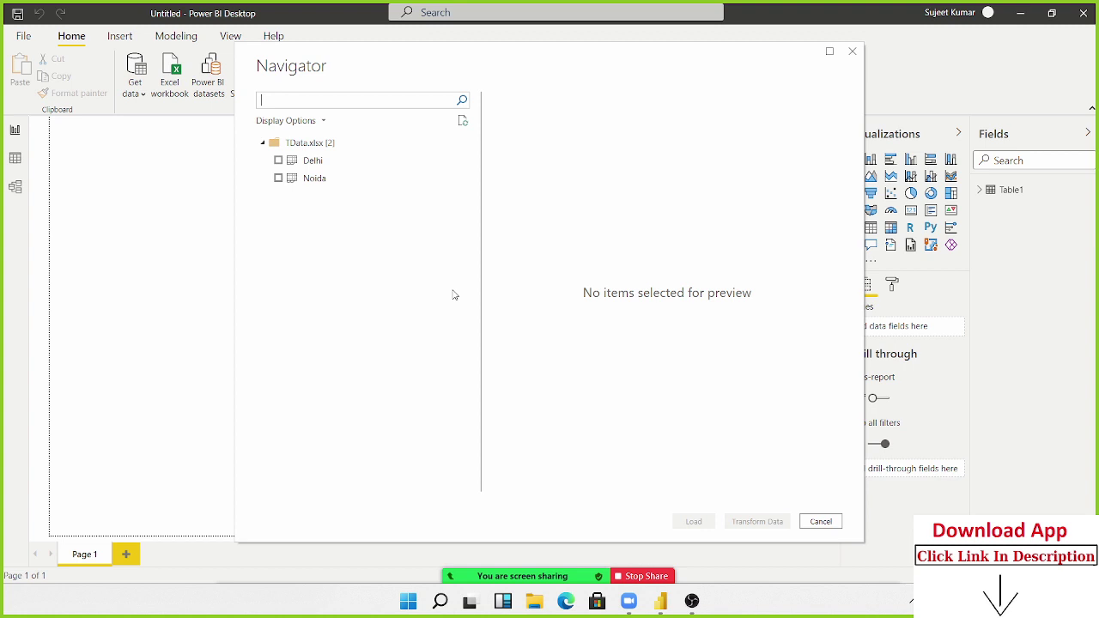
- Preview the Delhi and Noida sheets in the Navigator, then tick both for import
left_click(293, 165)
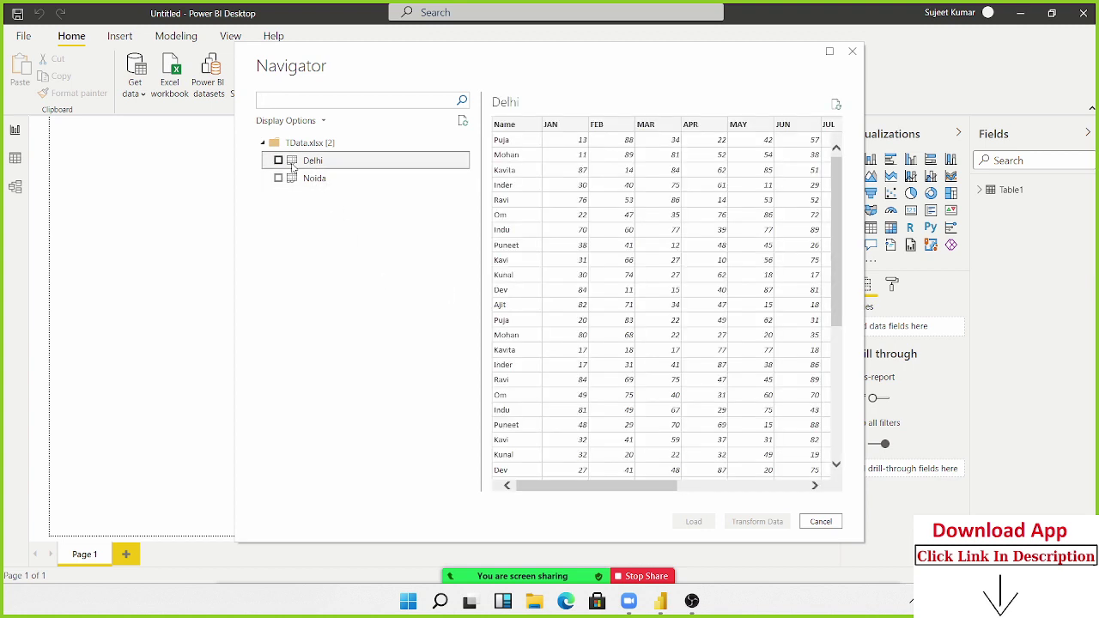
left_click(286, 179)
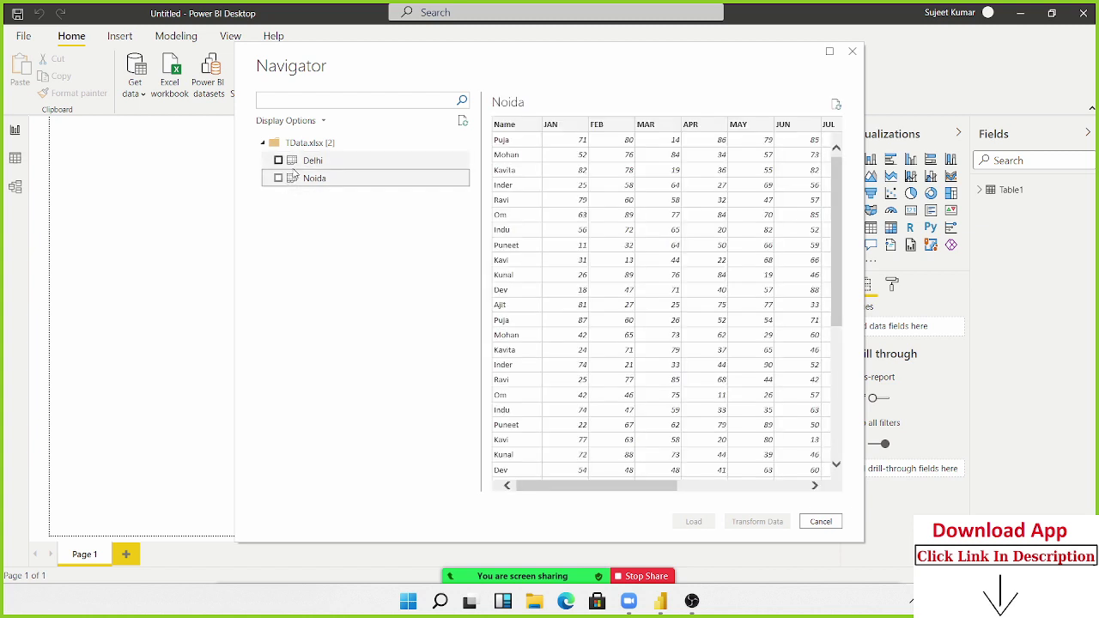
left_click(294, 164)
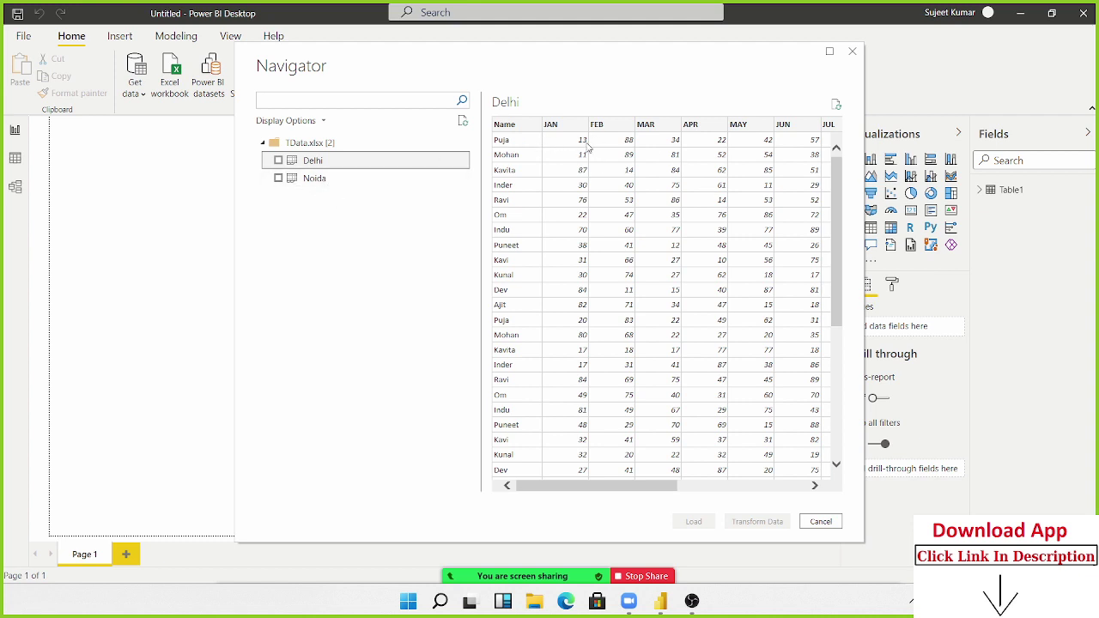
left_click(361, 182)
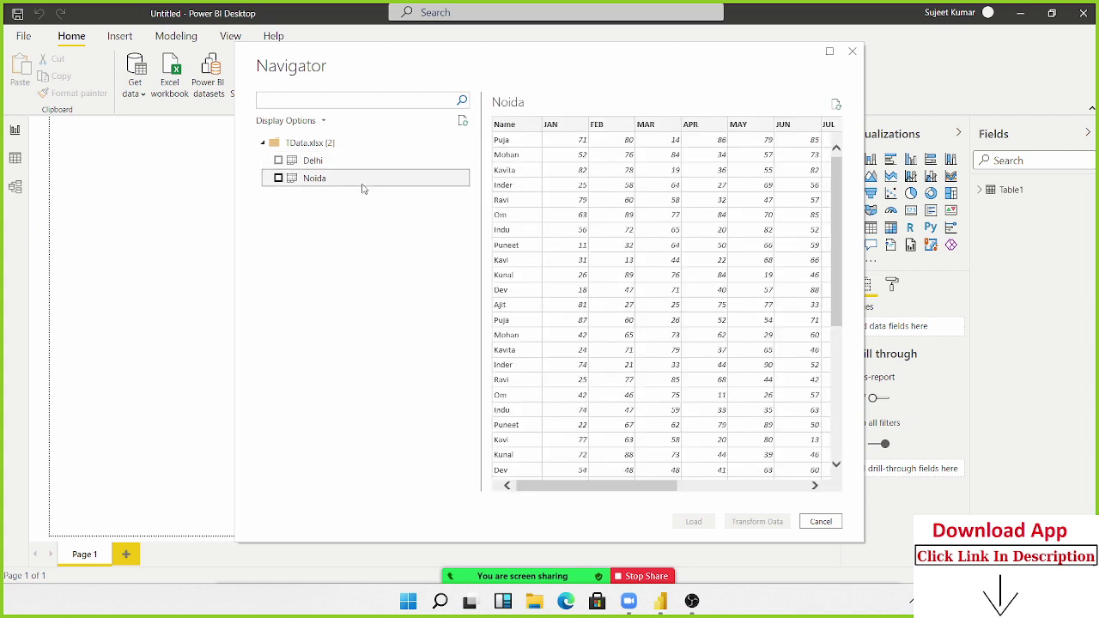
left_click(364, 161)
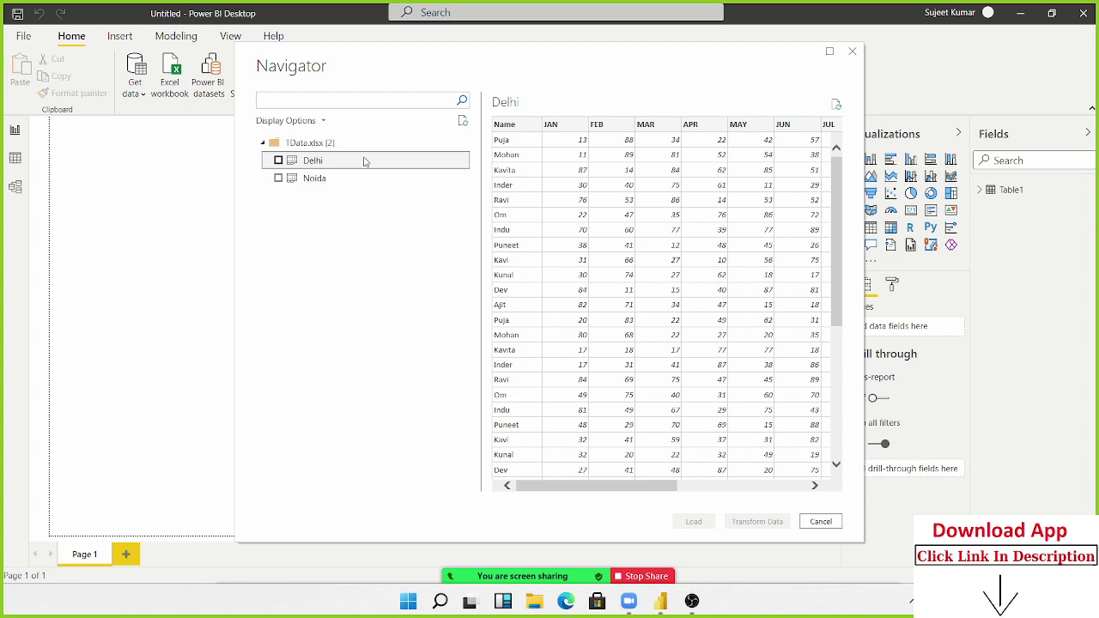
left_click(279, 161)
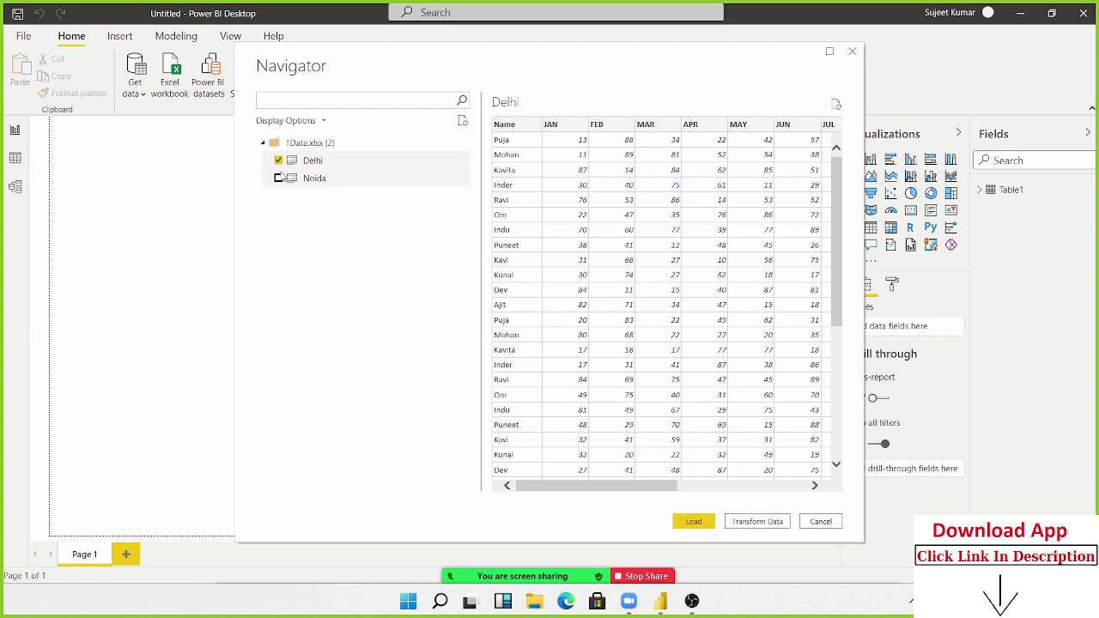
left_click(279, 178)
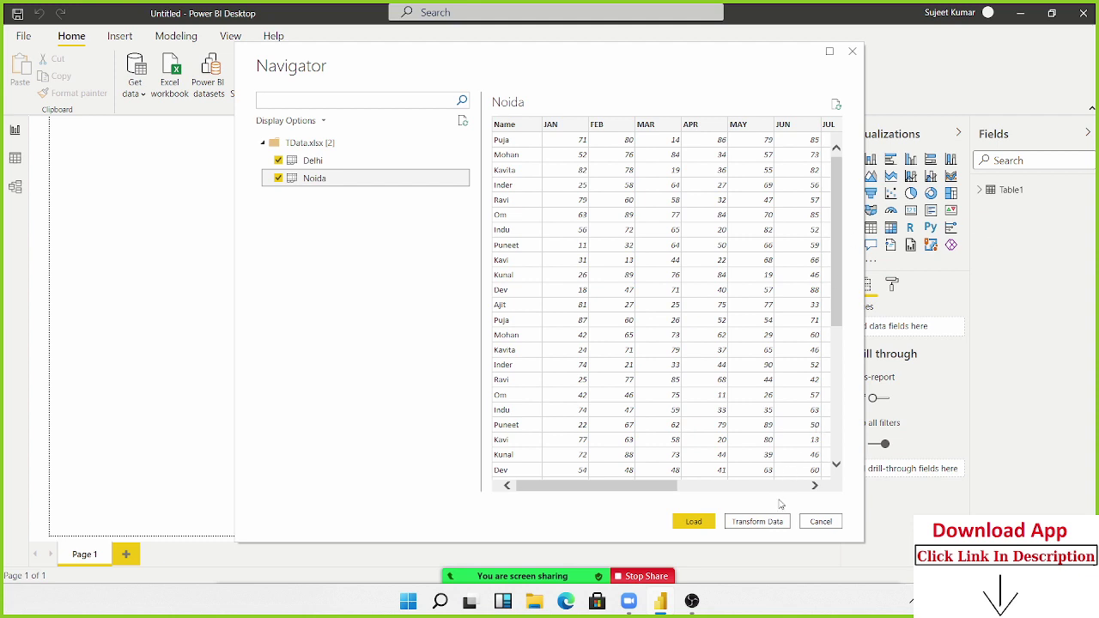
- In Power Query, append Delhi then Noida into a new Append1 query
left_click(765, 521)
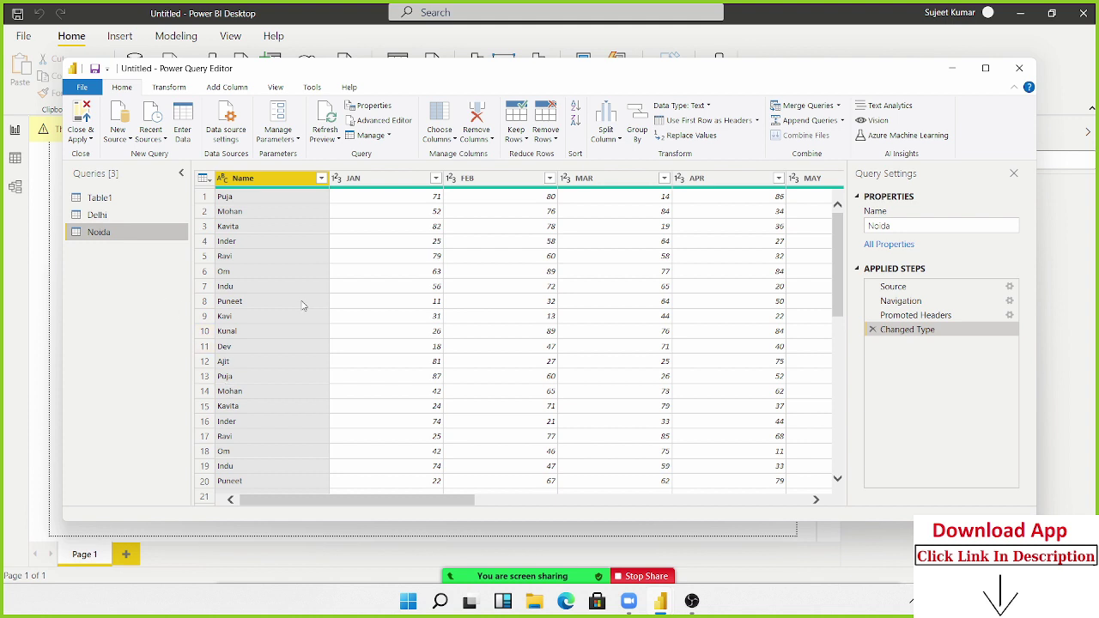
left_click(843, 121)
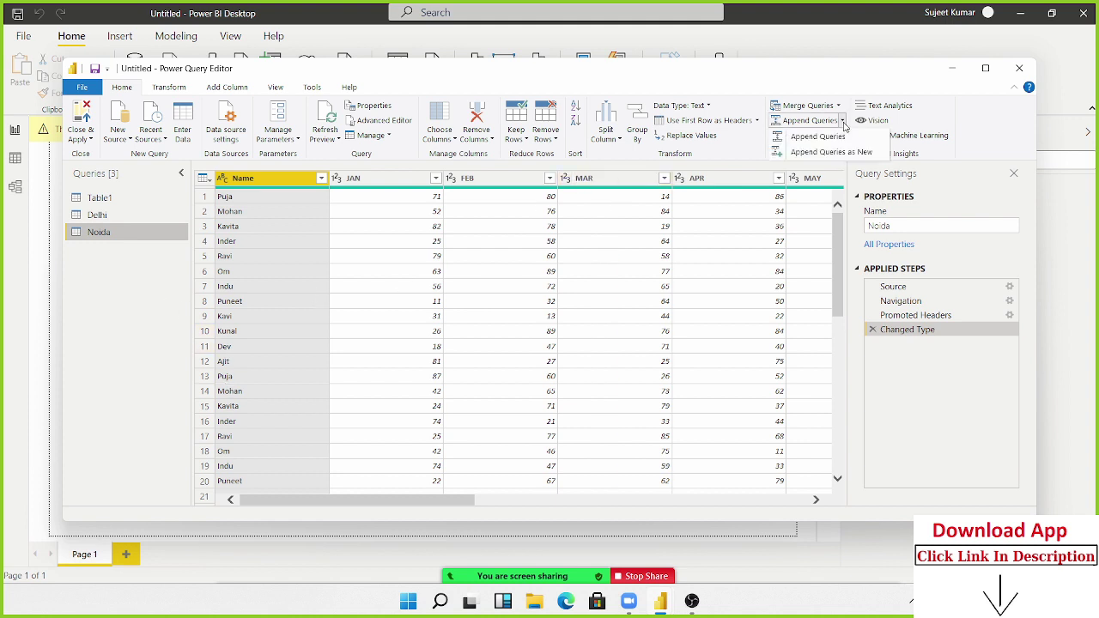
left_click(837, 160)
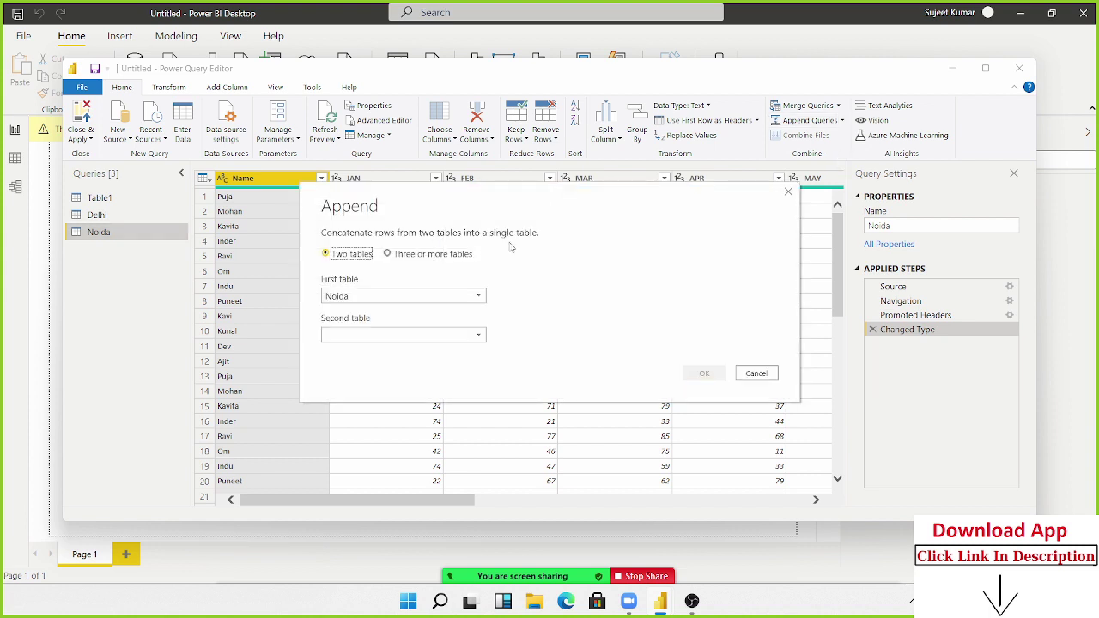
left_click(424, 262)
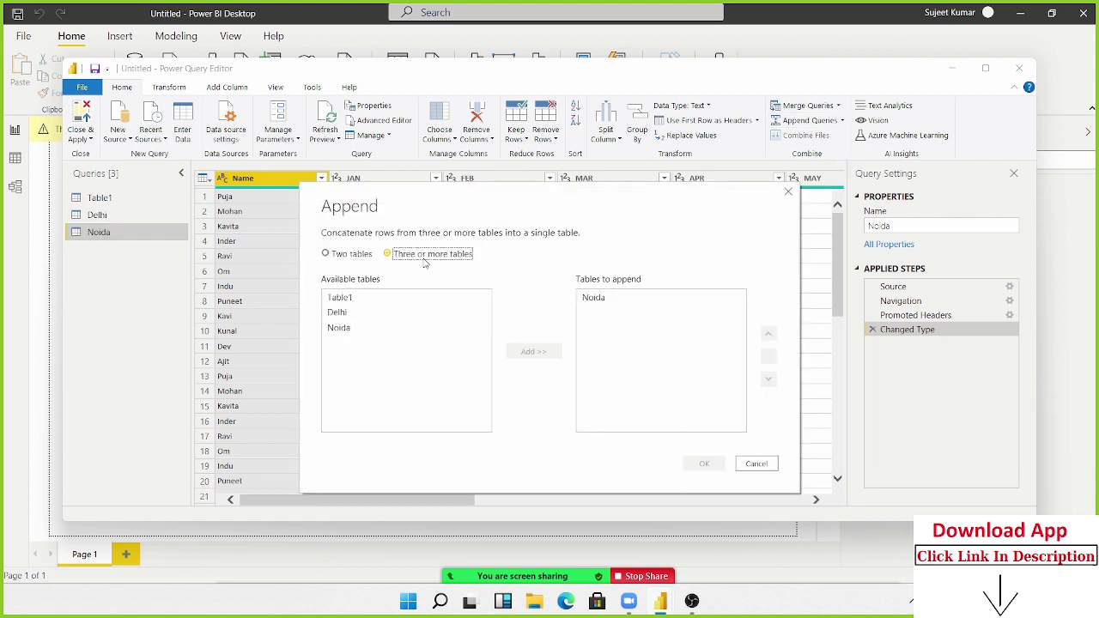
left_click(352, 313)
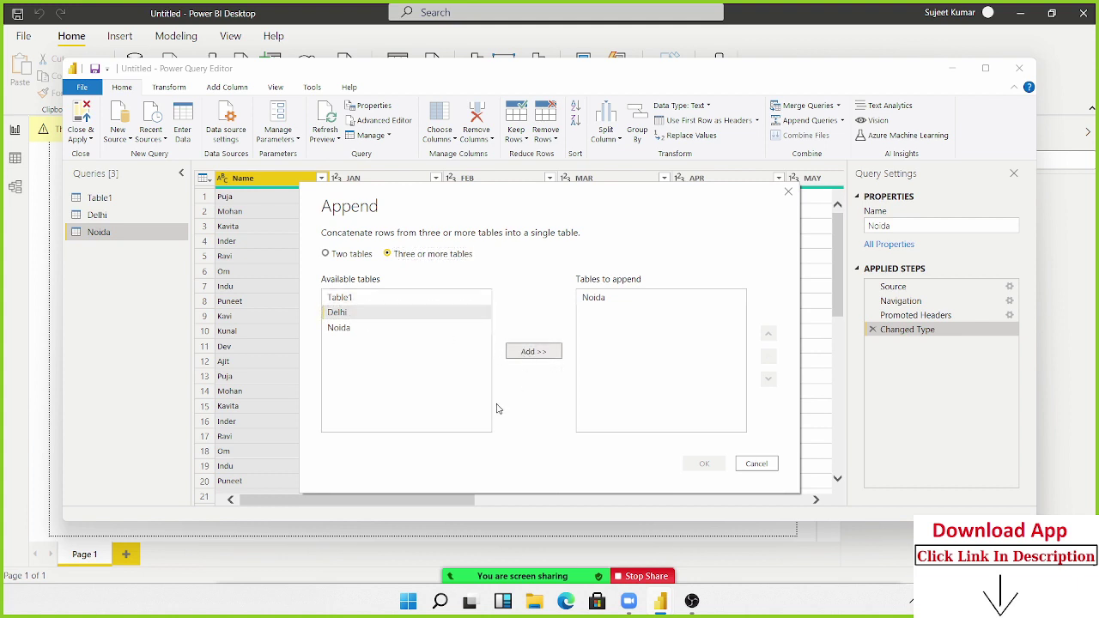
left_click(518, 358)
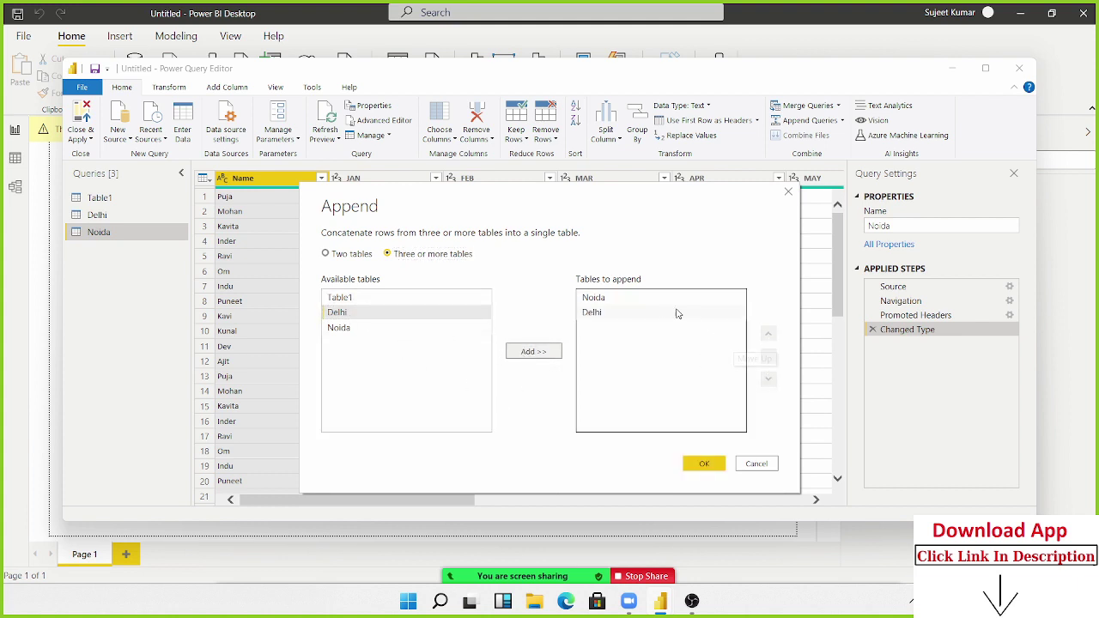
left_click(650, 301)
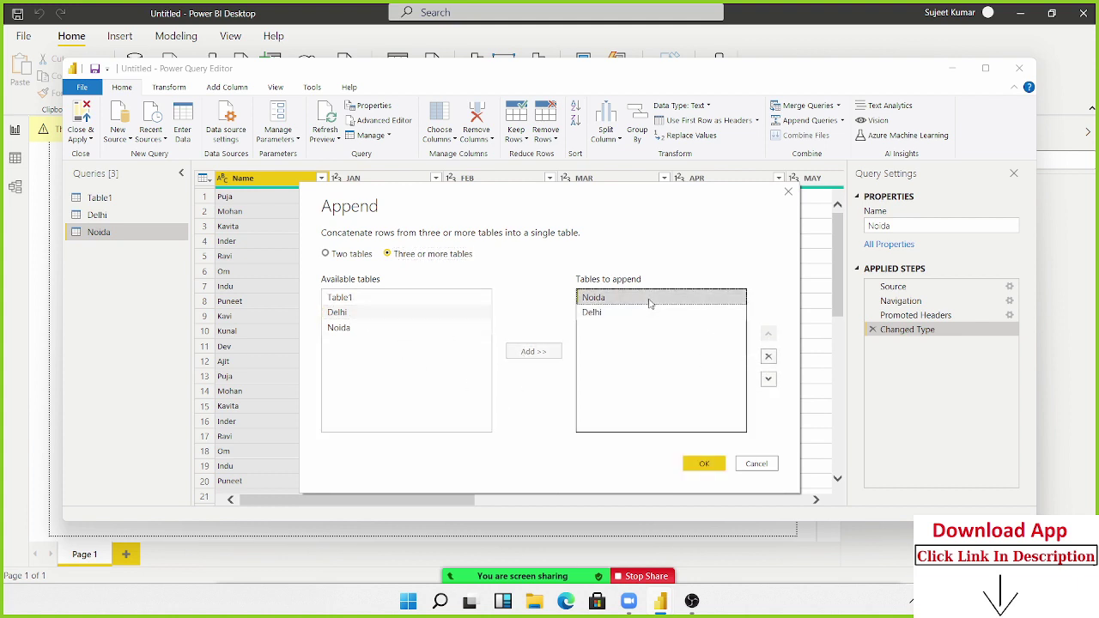
left_click(771, 382)
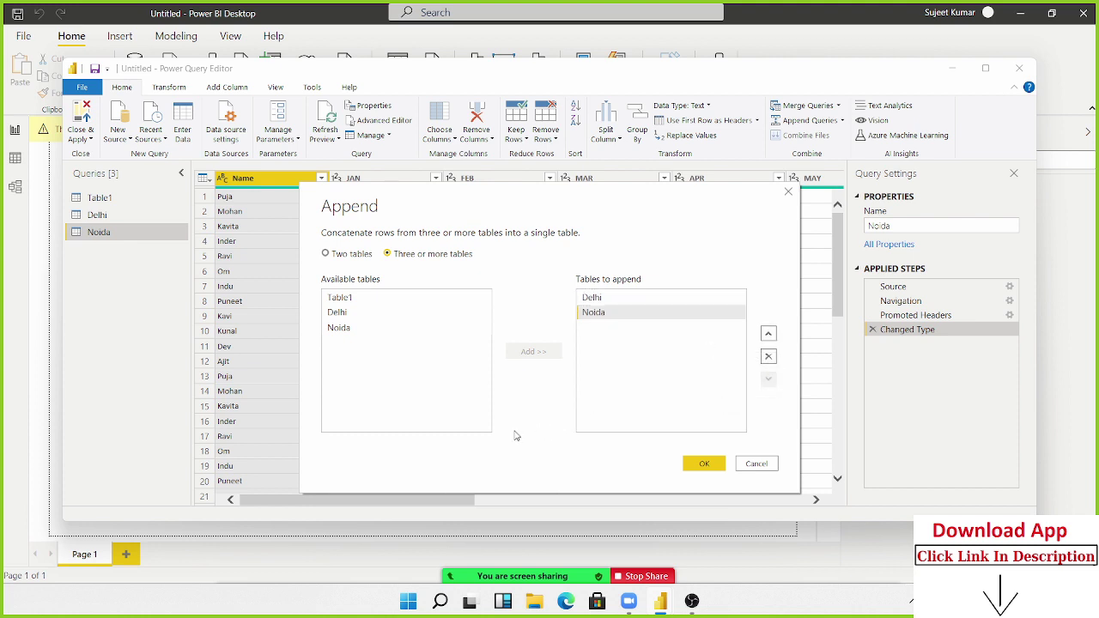
left_click(704, 464)
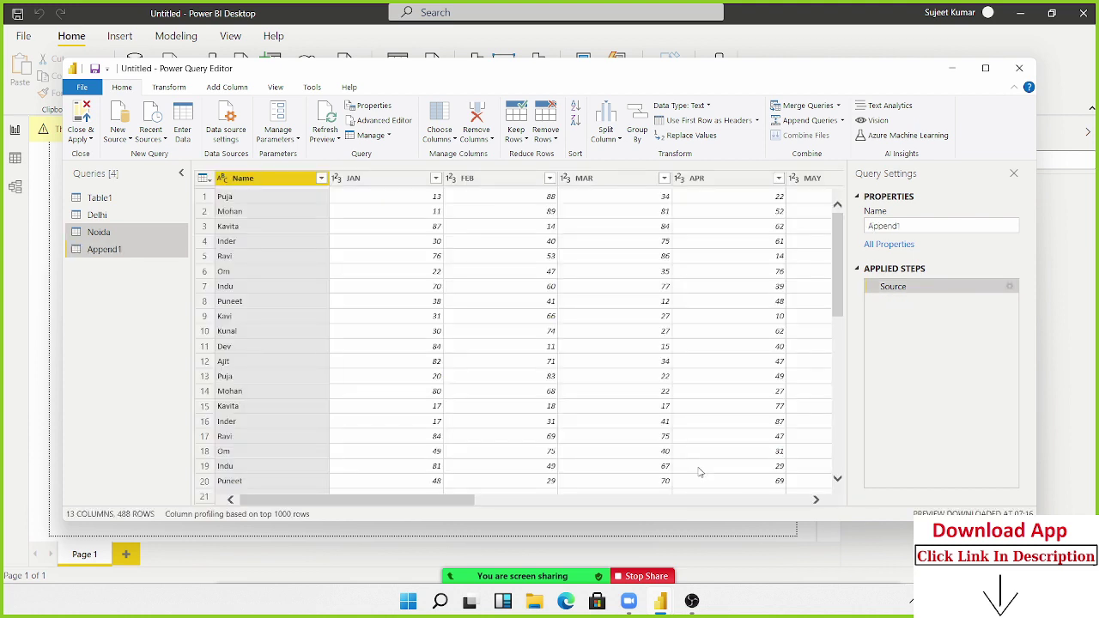
- Rename Append1 to Delhi-NCR and load the queries with Close & Apply
right_click(101, 249)
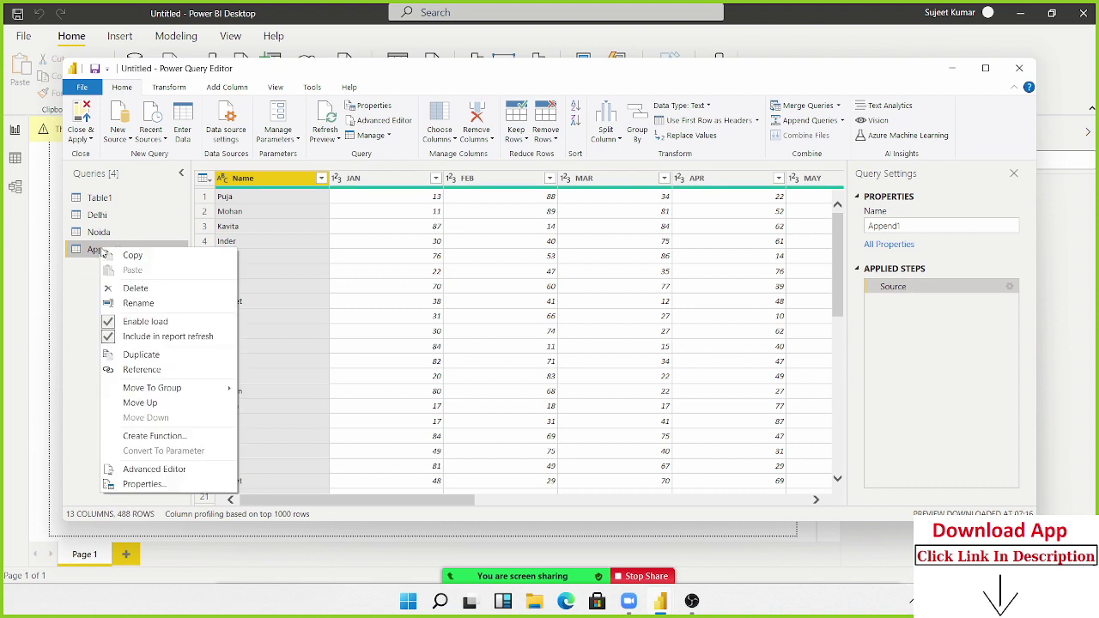
left_click(137, 304)
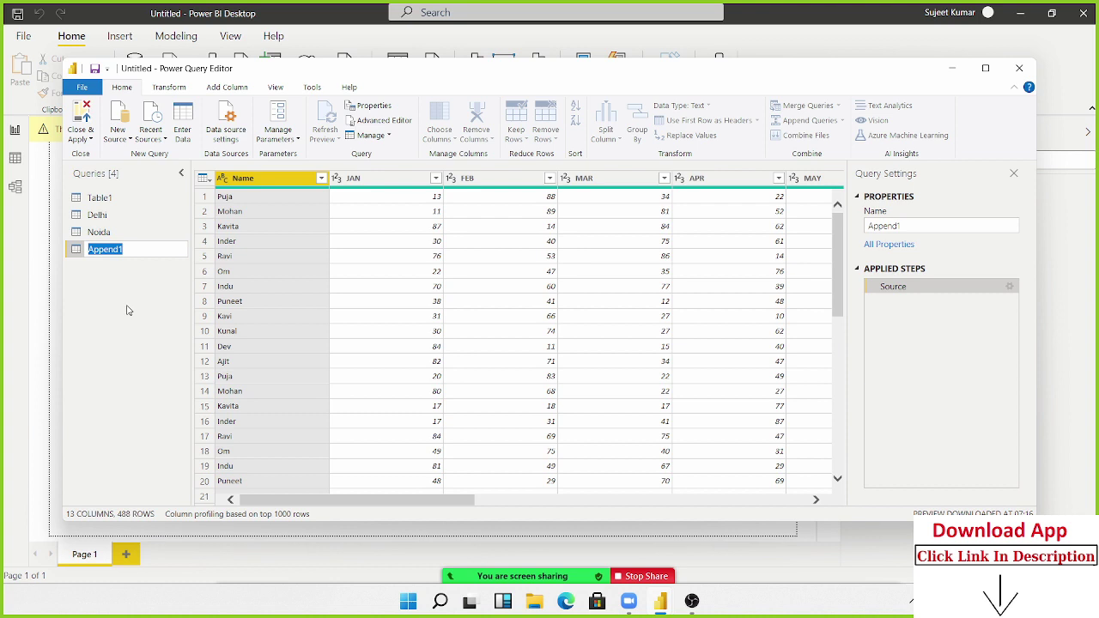
type("Delhi")
key("ctrl+a")
key("BackSpace")
type("&")
key("ctrl+a")
type("N")
type("R")
key("Return")
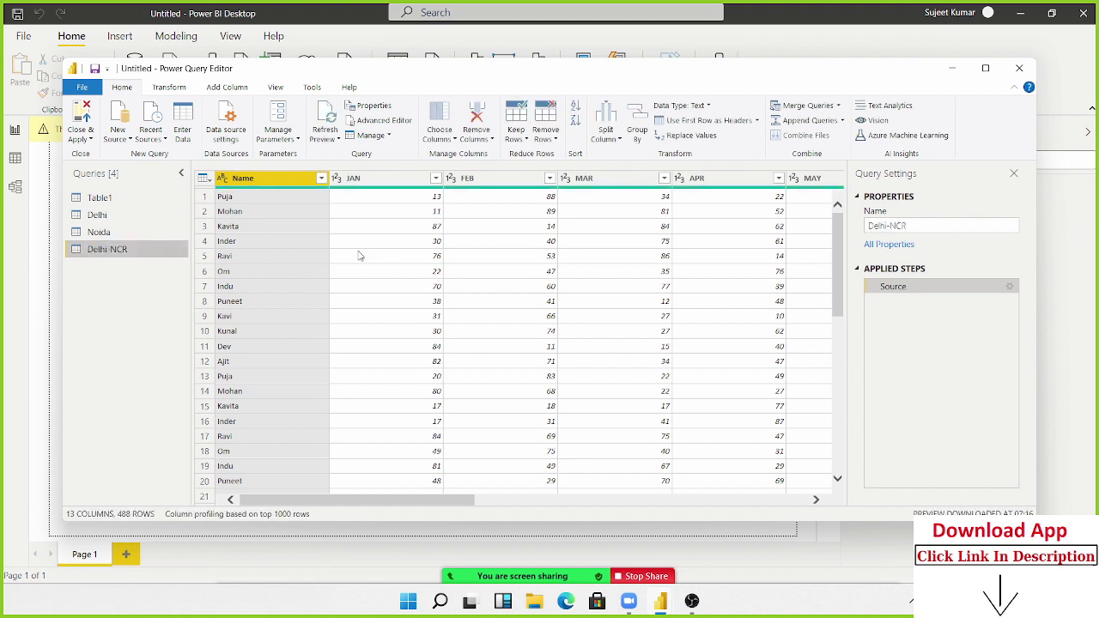
left_click(78, 138)
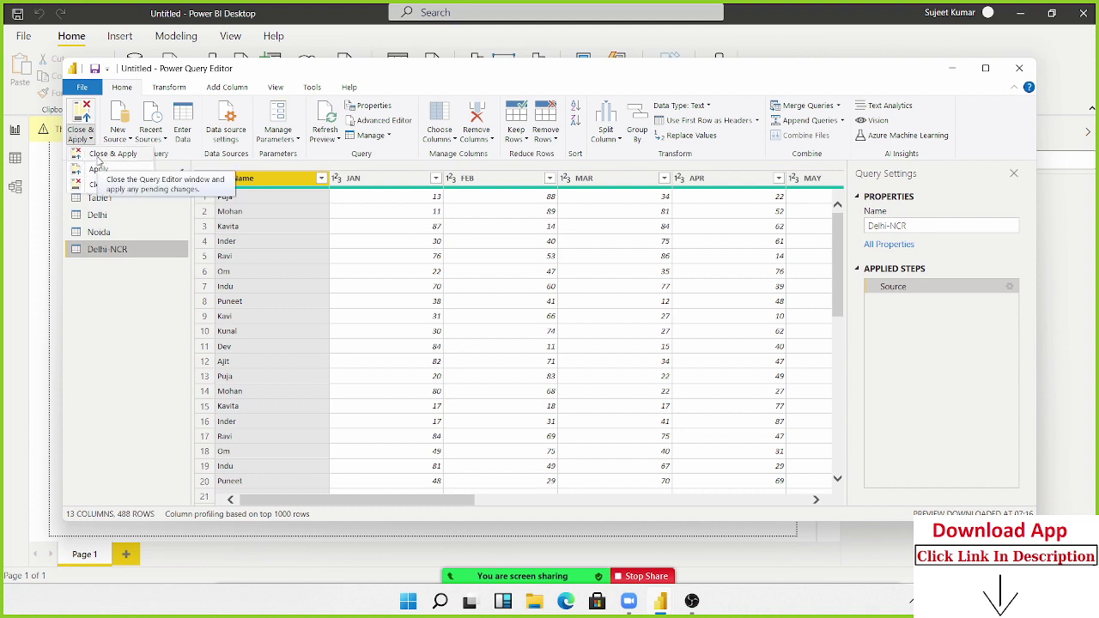
left_click(82, 184)
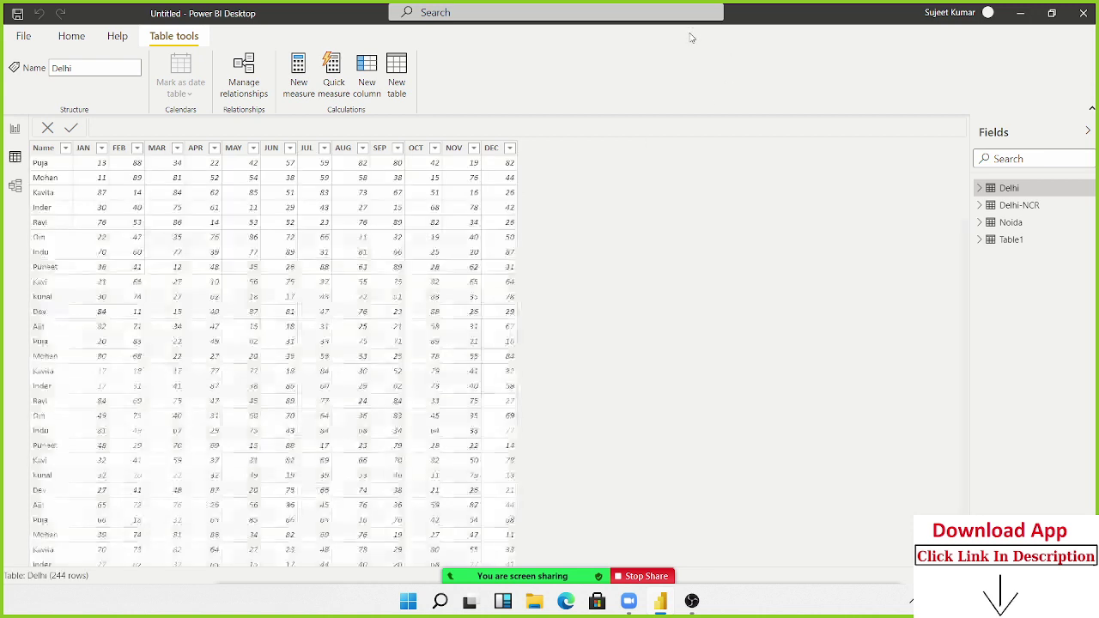
- Hide the Delhi table from report view in the Fields pane
right_click(1024, 206)
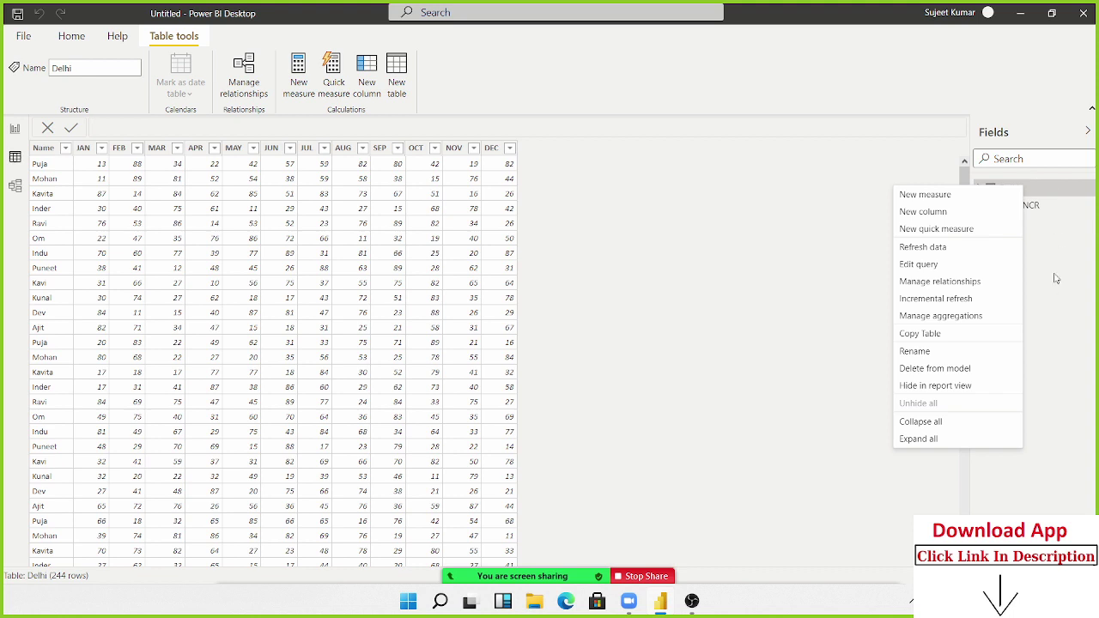
left_click(1039, 195)
right_click(1012, 191)
left_click(1074, 191)
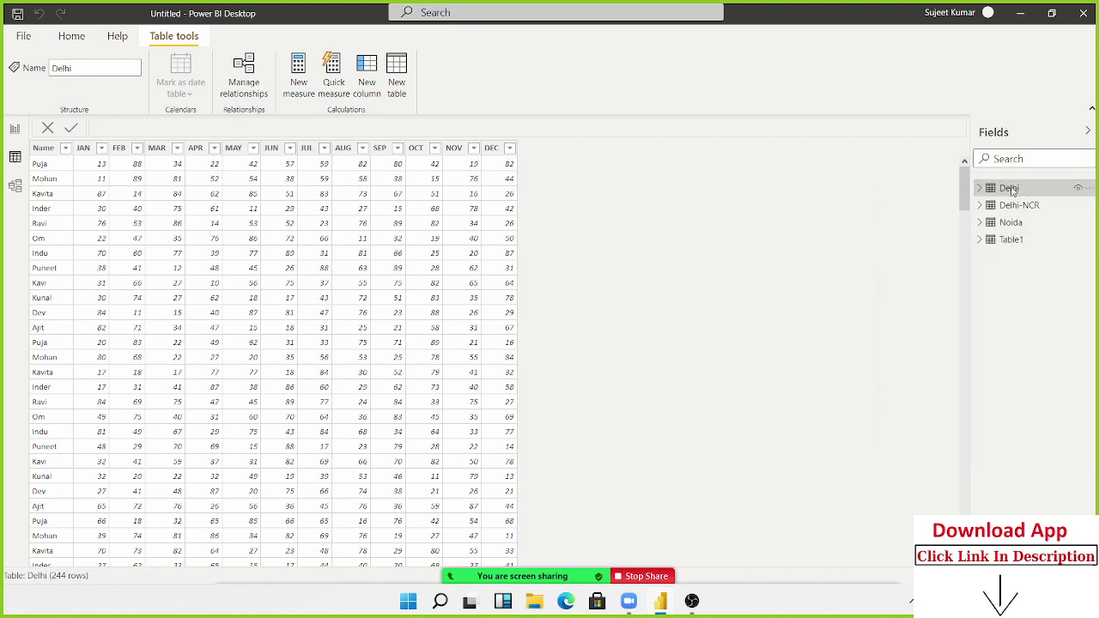
left_click(1079, 190)
left_click(1081, 191)
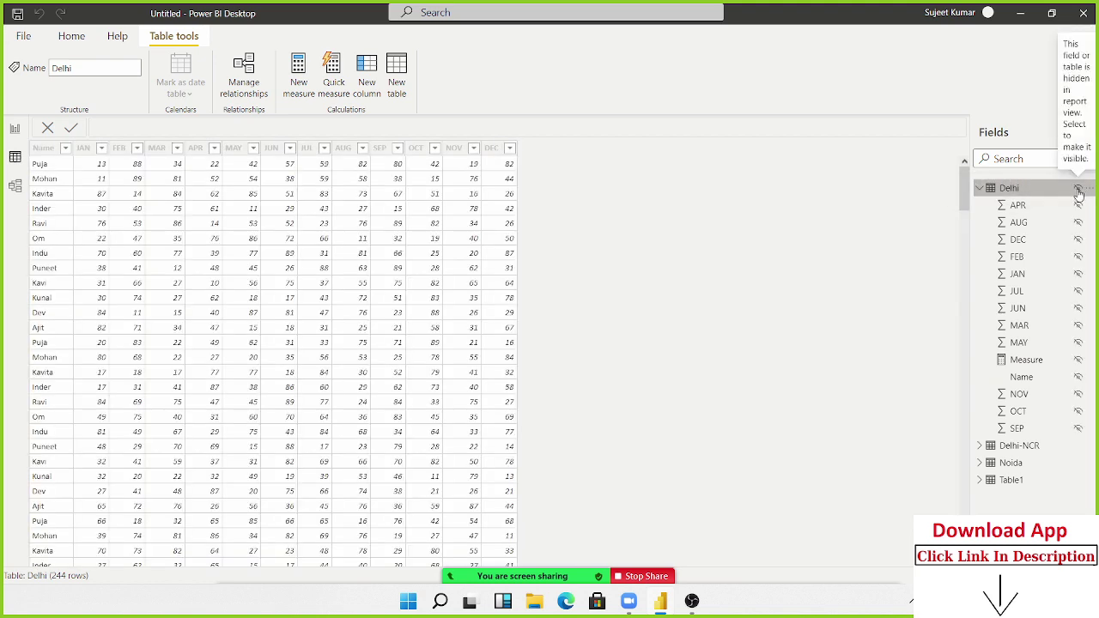
- Try deleting Delhi from the model and dismiss the warning that it can't be removed
left_click(1090, 189)
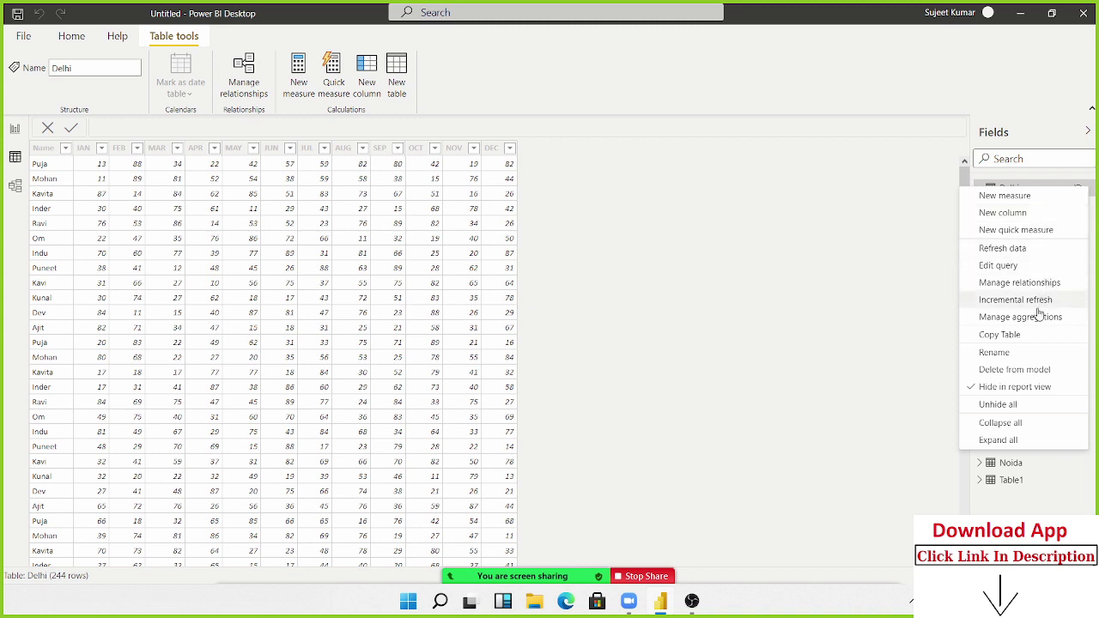
left_click(1031, 371)
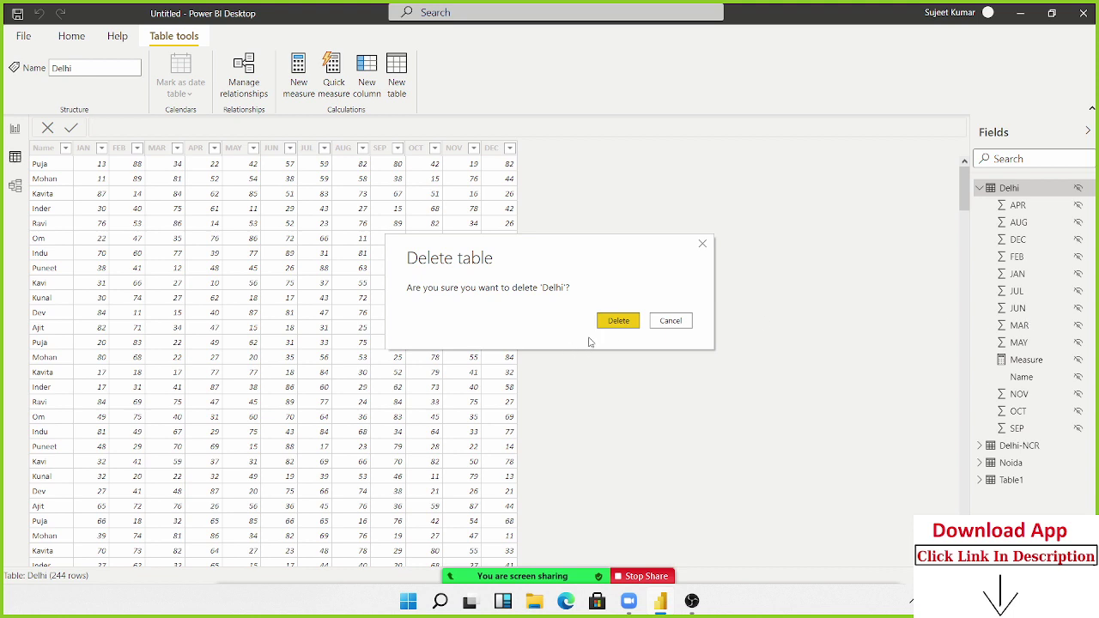
left_click(614, 323)
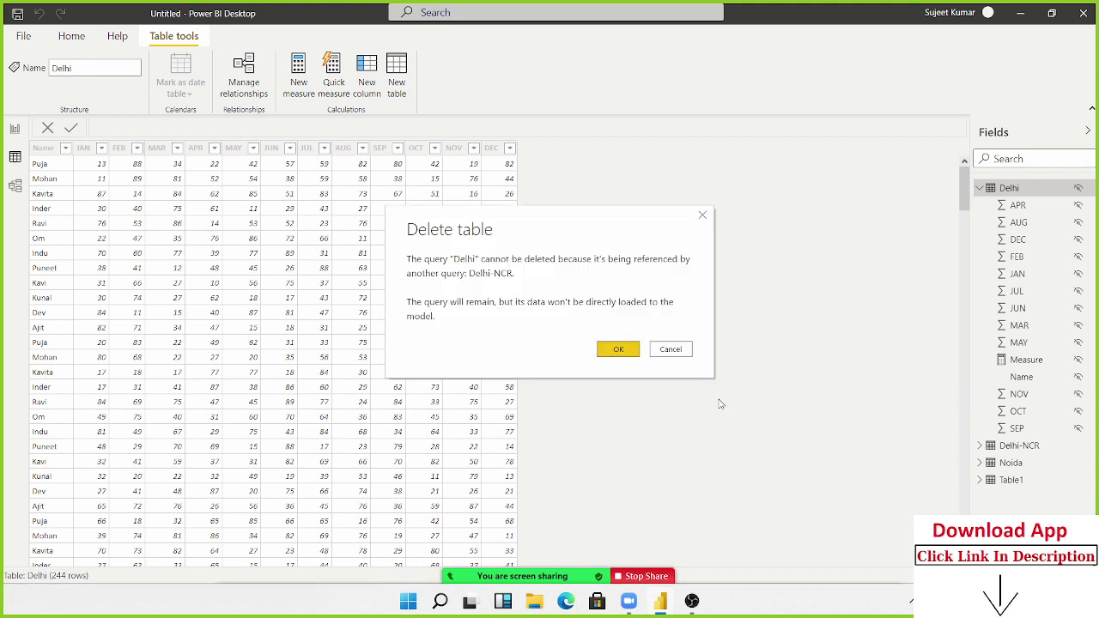
left_click(679, 350)
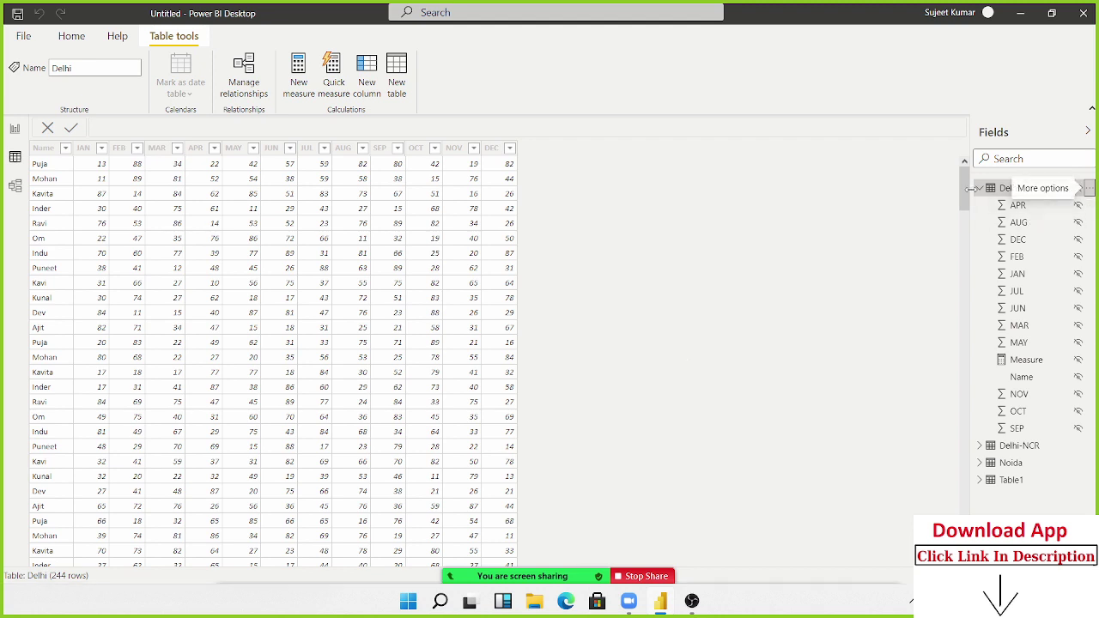
left_click(1089, 189)
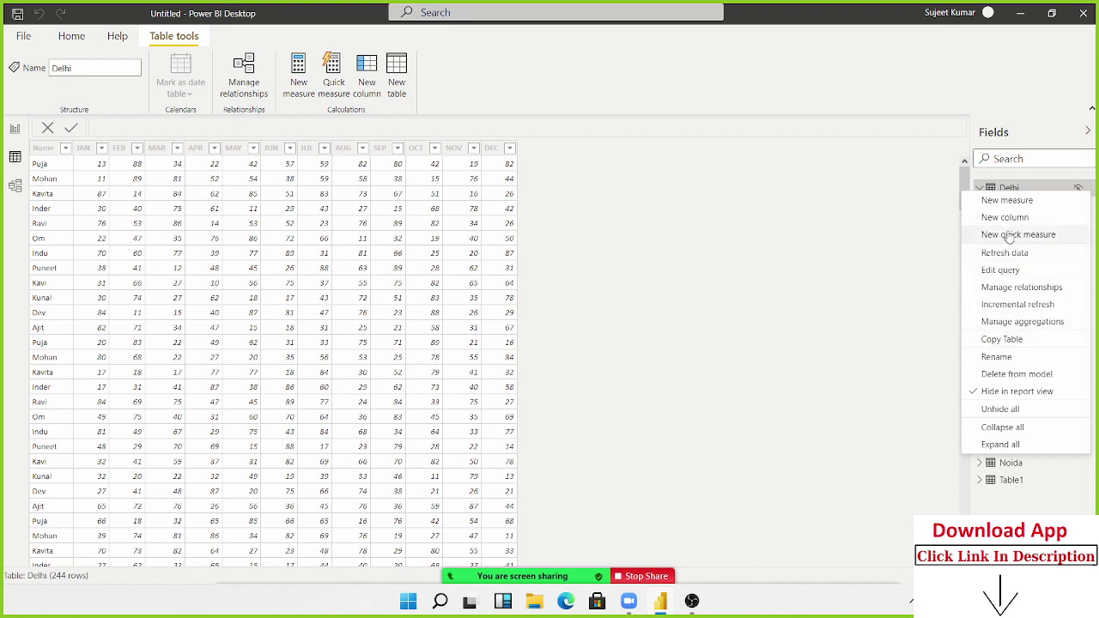
left_click(686, 266)
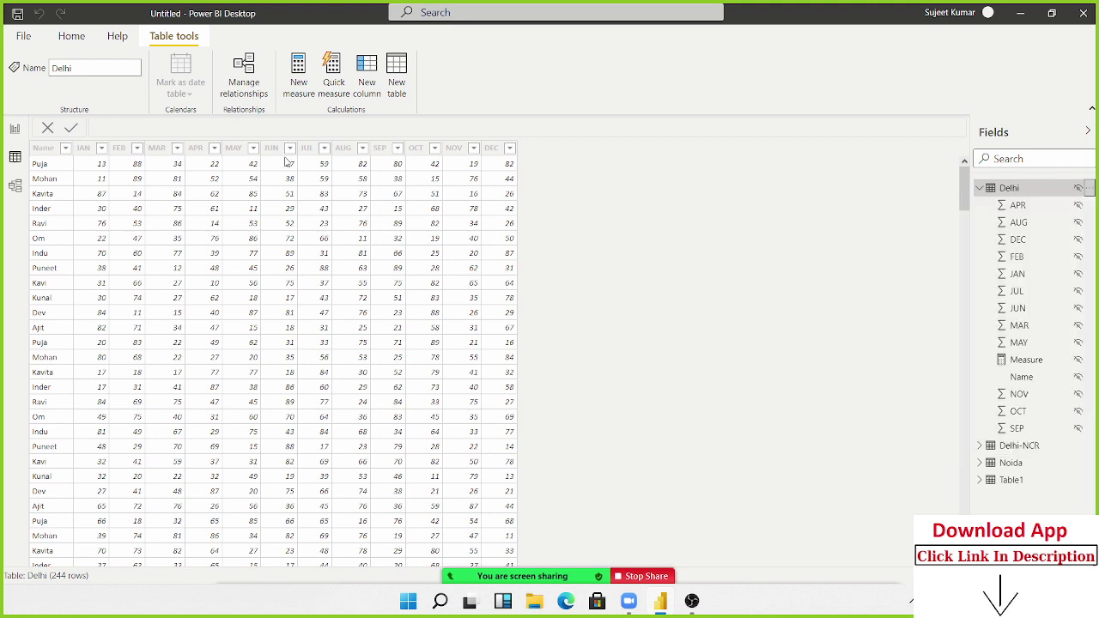
left_click(71, 36)
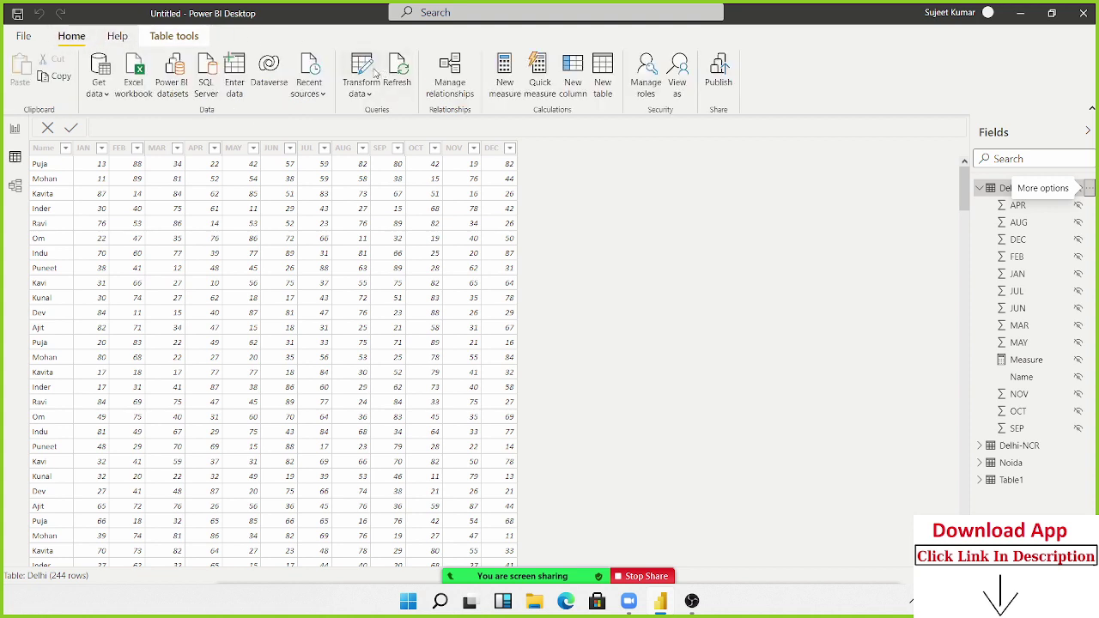
left_click(369, 69)
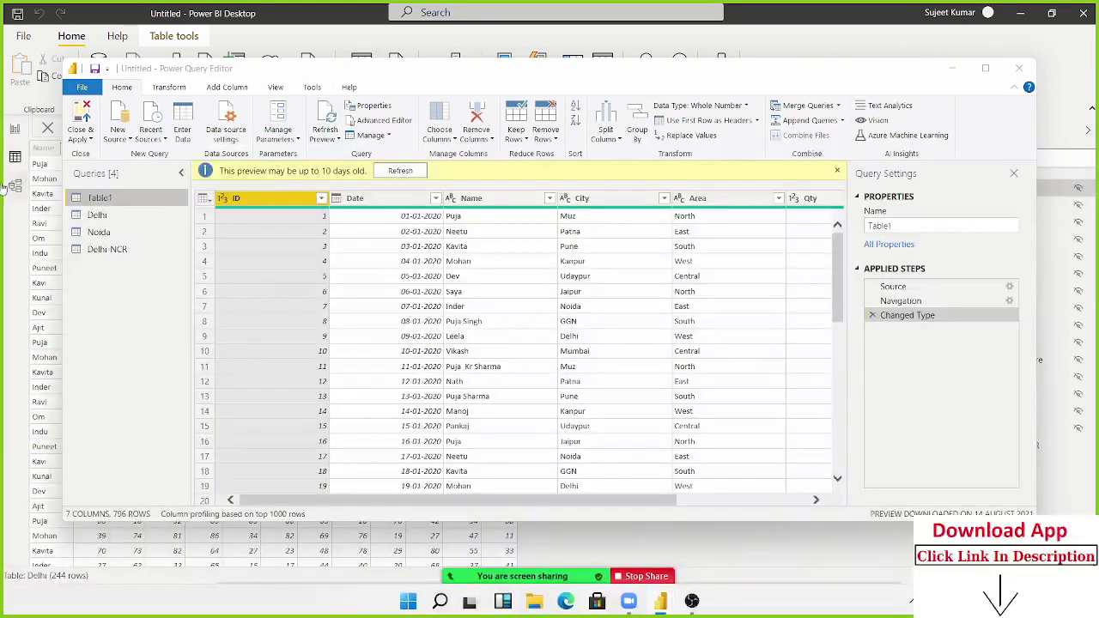
left_click(388, 171)
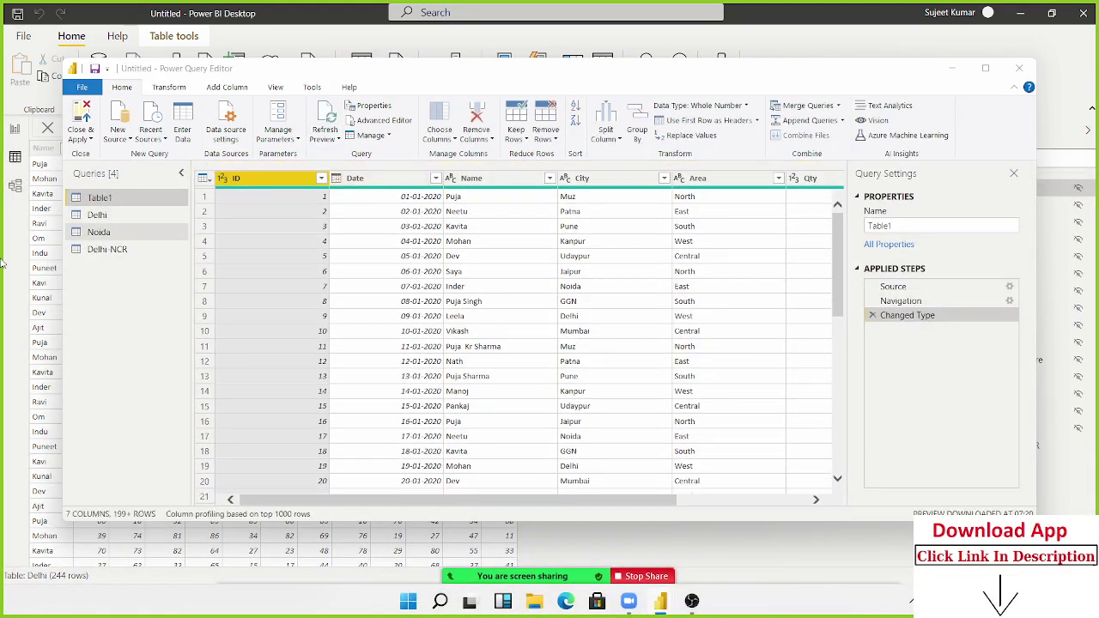
left_click(92, 221)
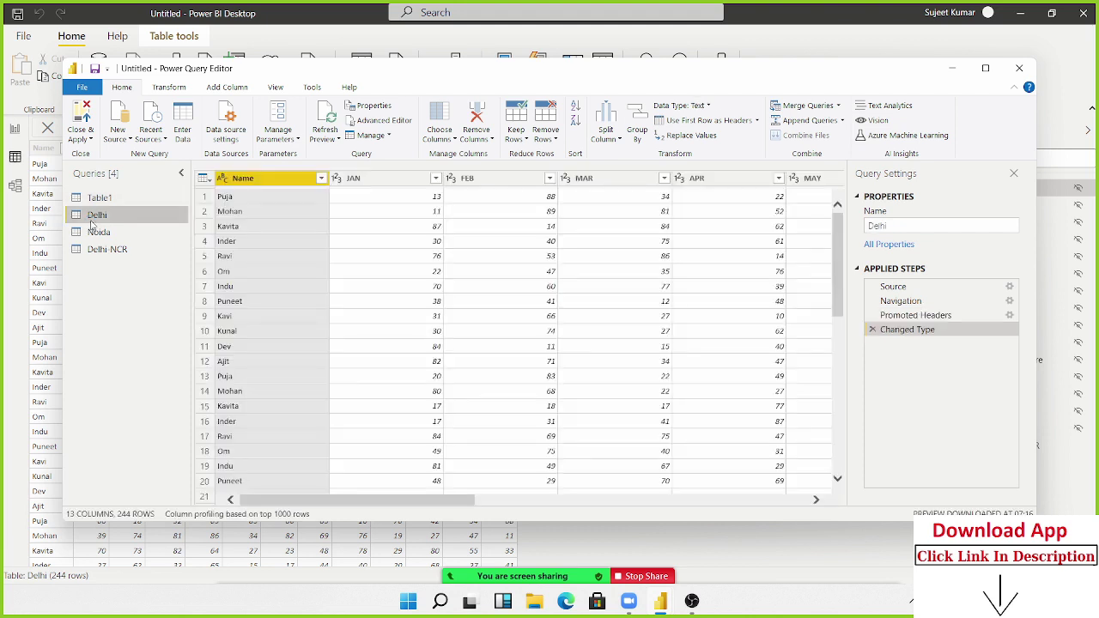
right_click(92, 221)
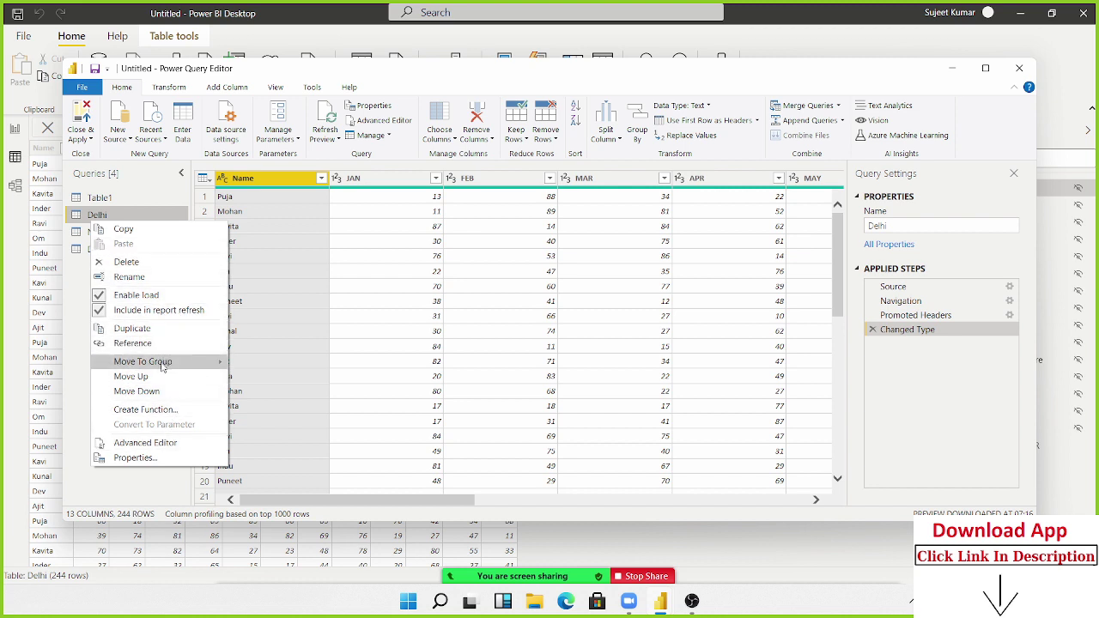
left_click(99, 219)
right_click(100, 218)
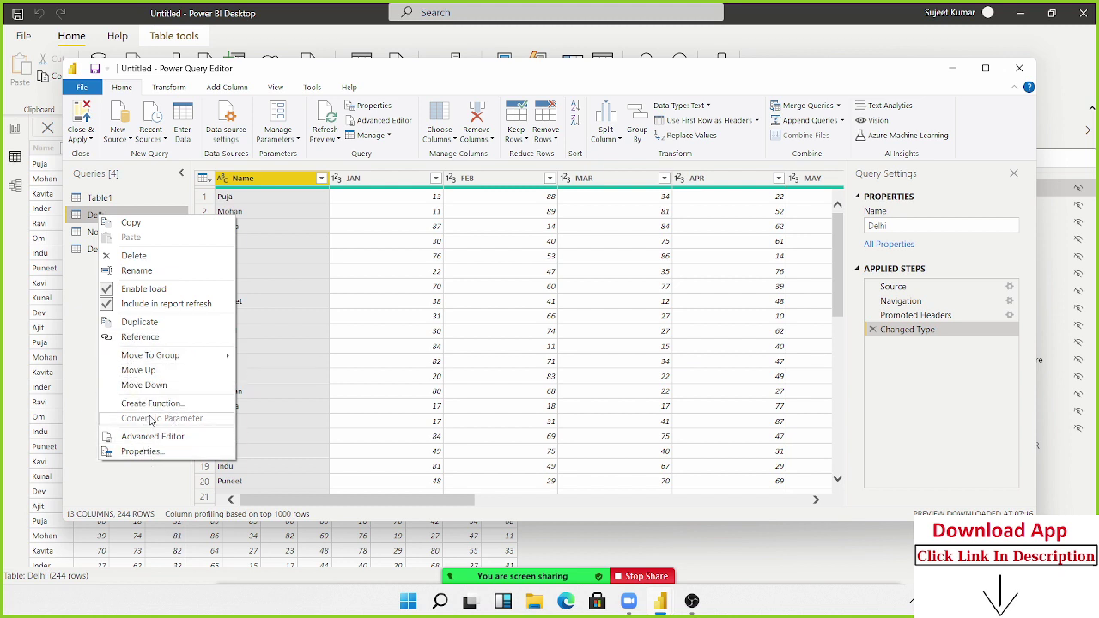
left_click(150, 257)
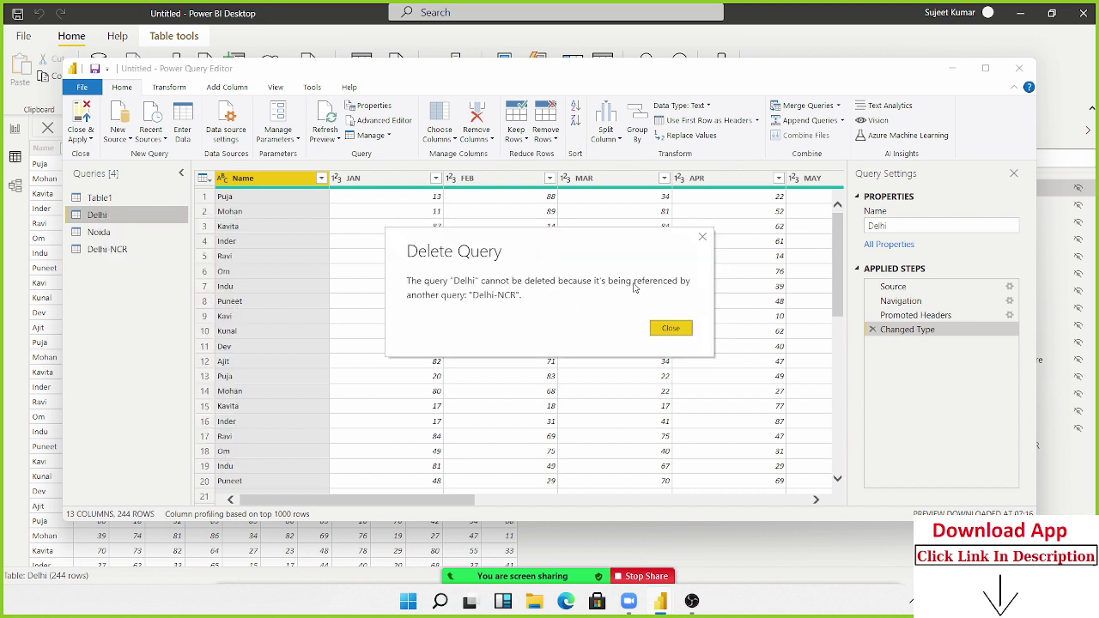
left_click(703, 238)
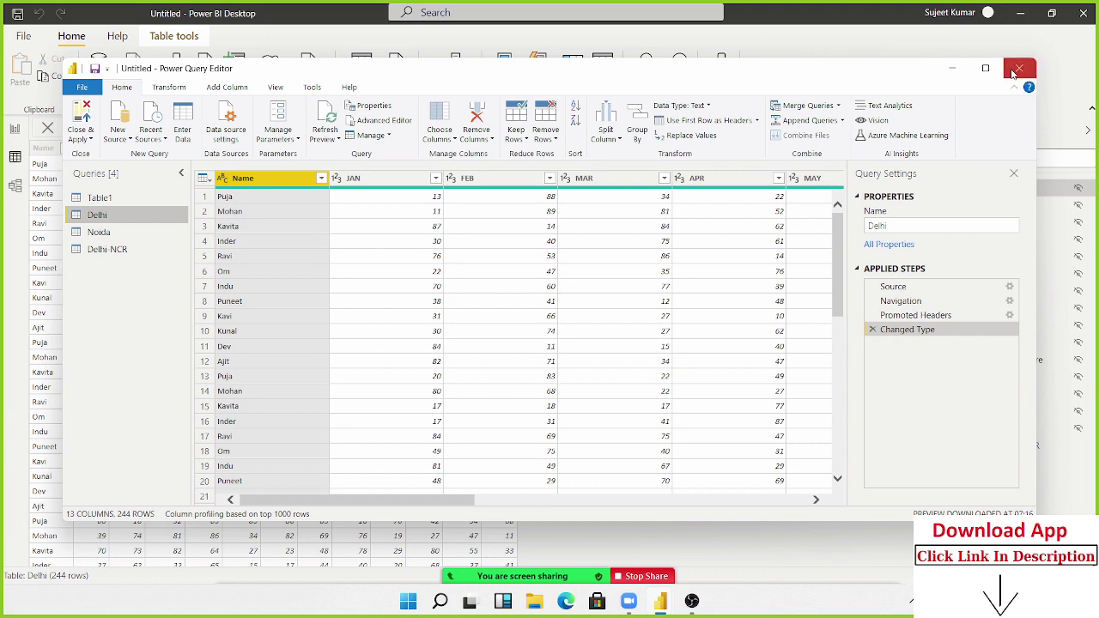
left_click(1018, 69)
- Hide the Noida table from report view in the Fields pane
left_click(981, 189)
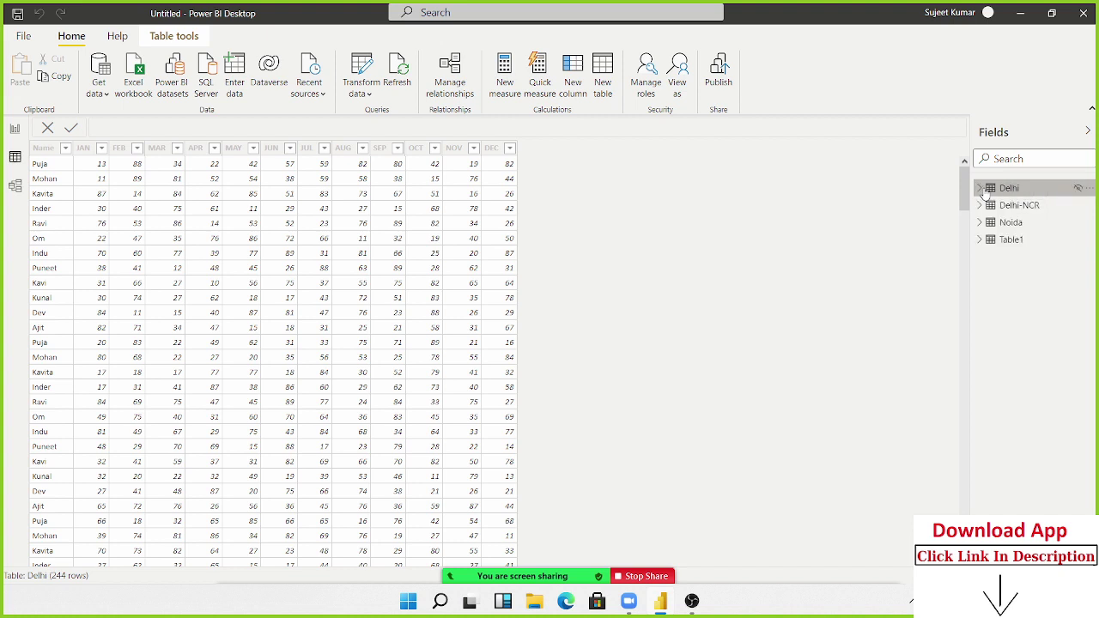
left_click(1003, 208)
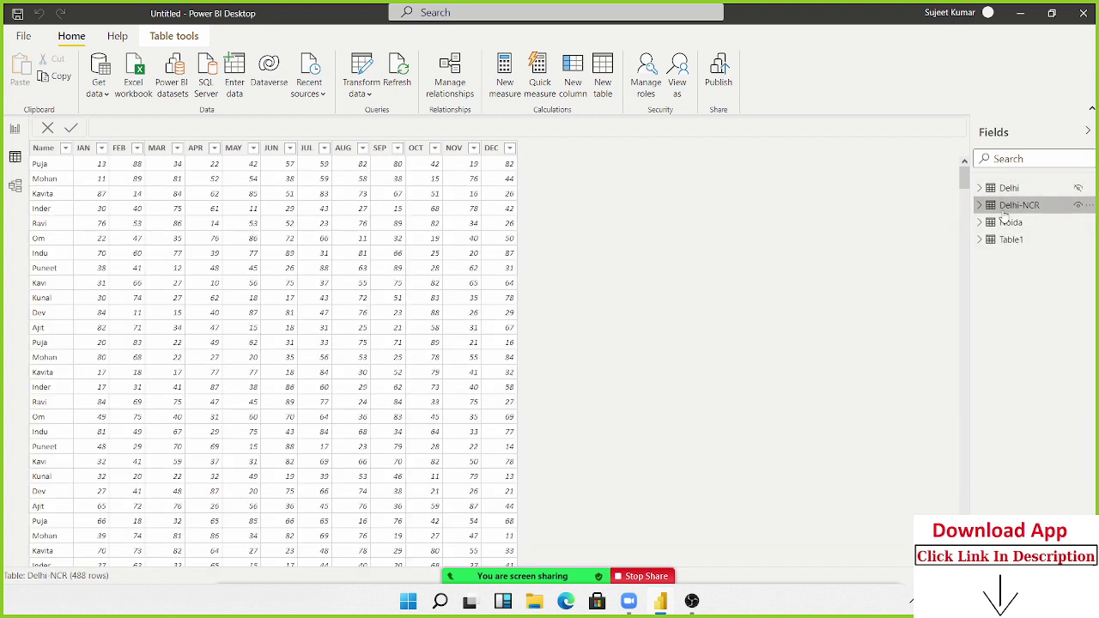
left_click(1087, 189)
left_click(877, 281)
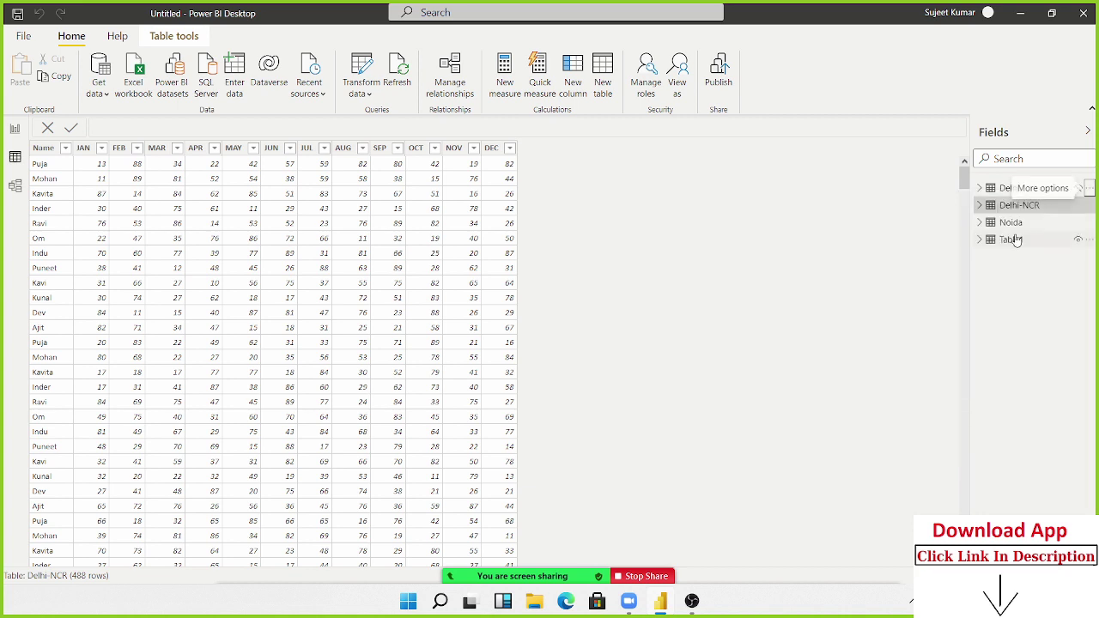
left_click(1079, 223)
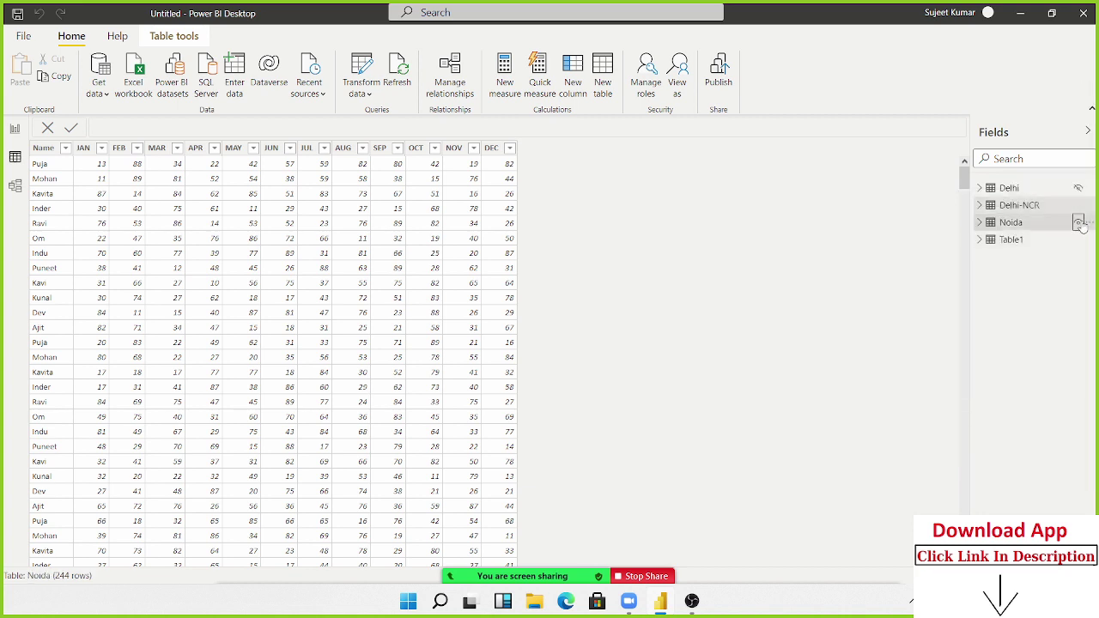
left_click(1080, 224)
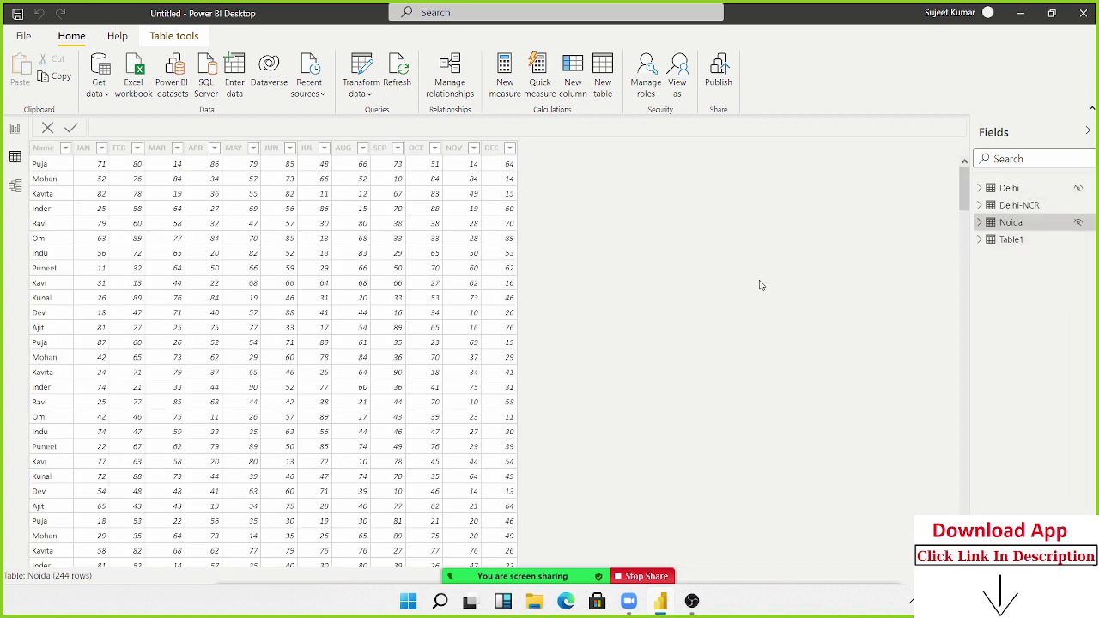
left_click(1019, 205)
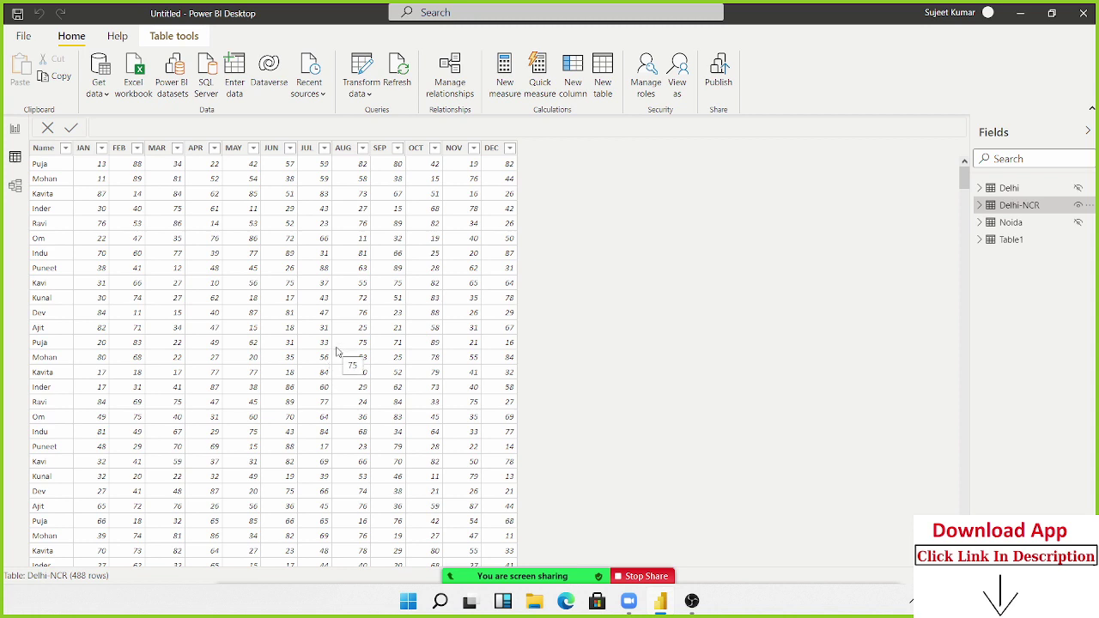
- Select the MAR and APR columns of the Delhi-NCR table in Data view
right_click(1011, 193)
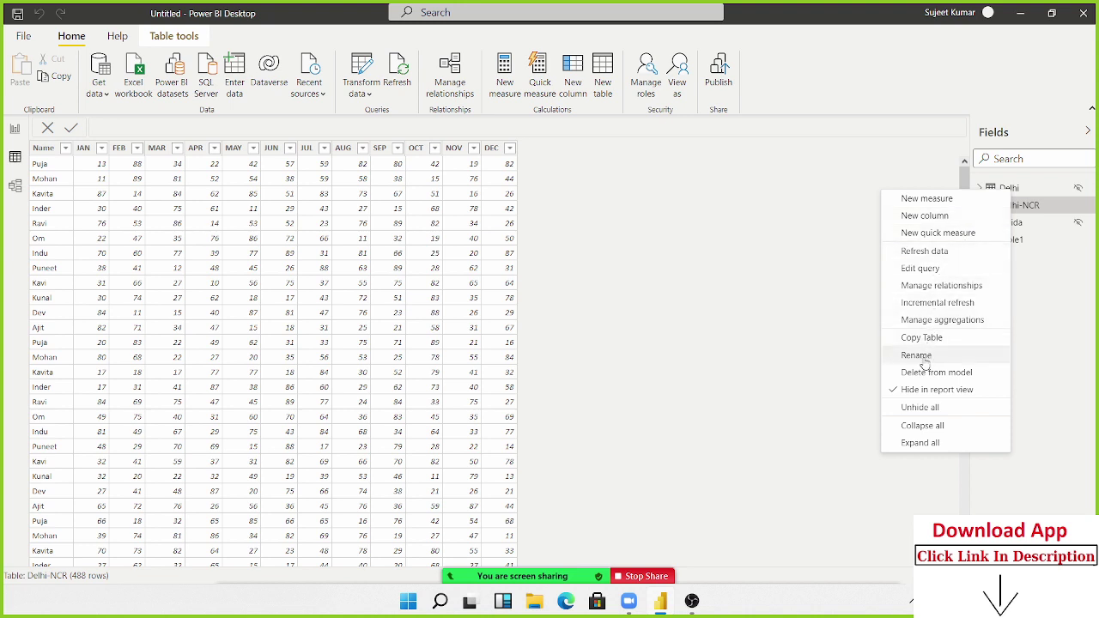
left_click(1046, 272)
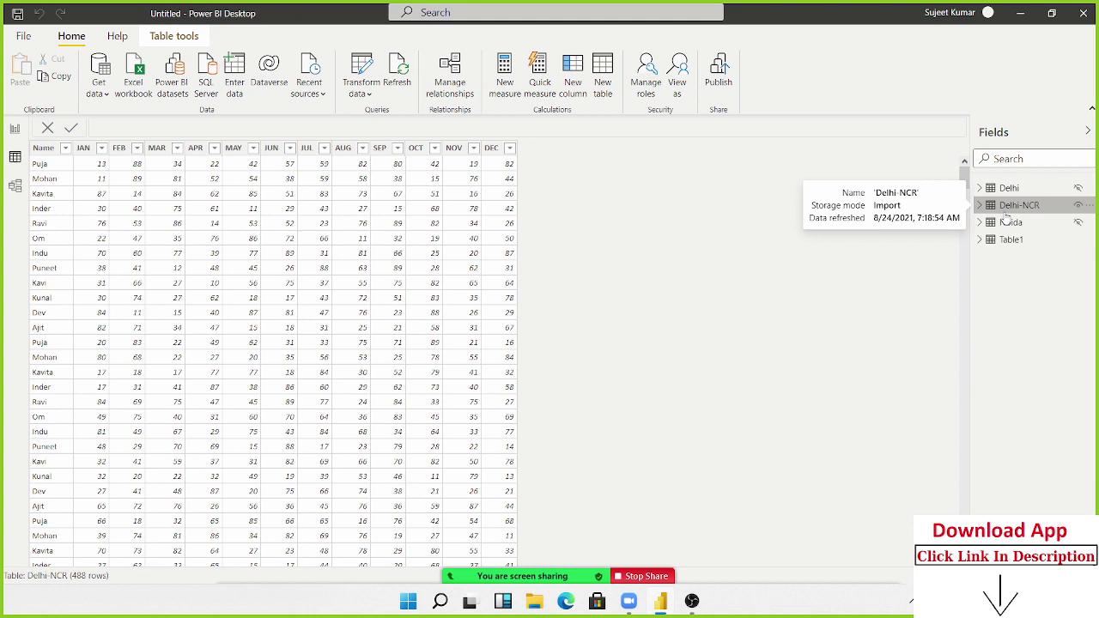
left_click(156, 200)
left_click(214, 222)
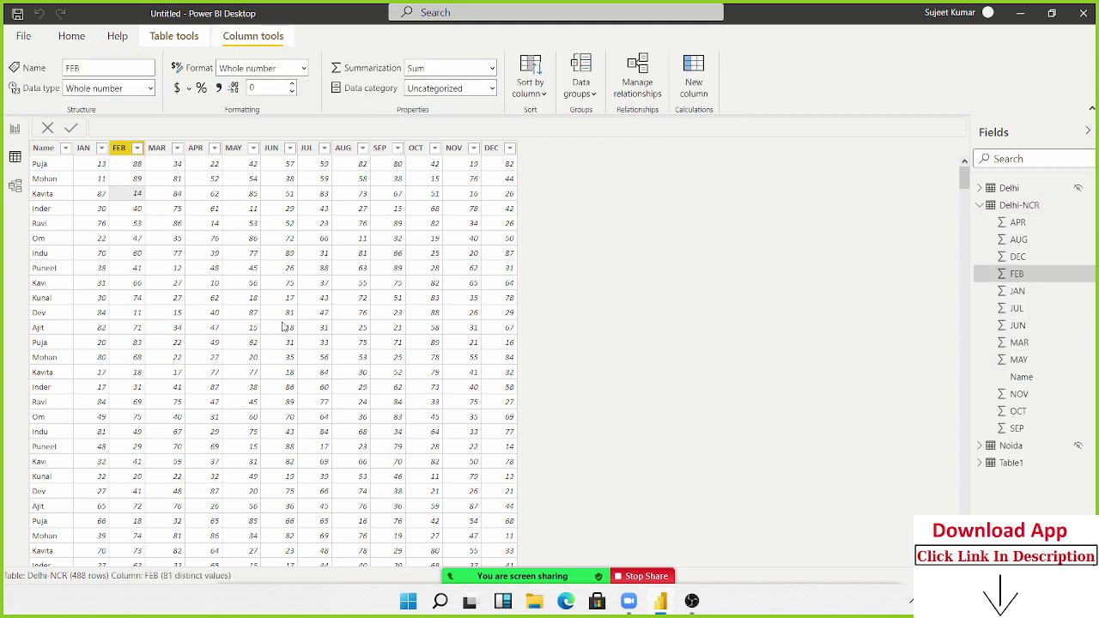